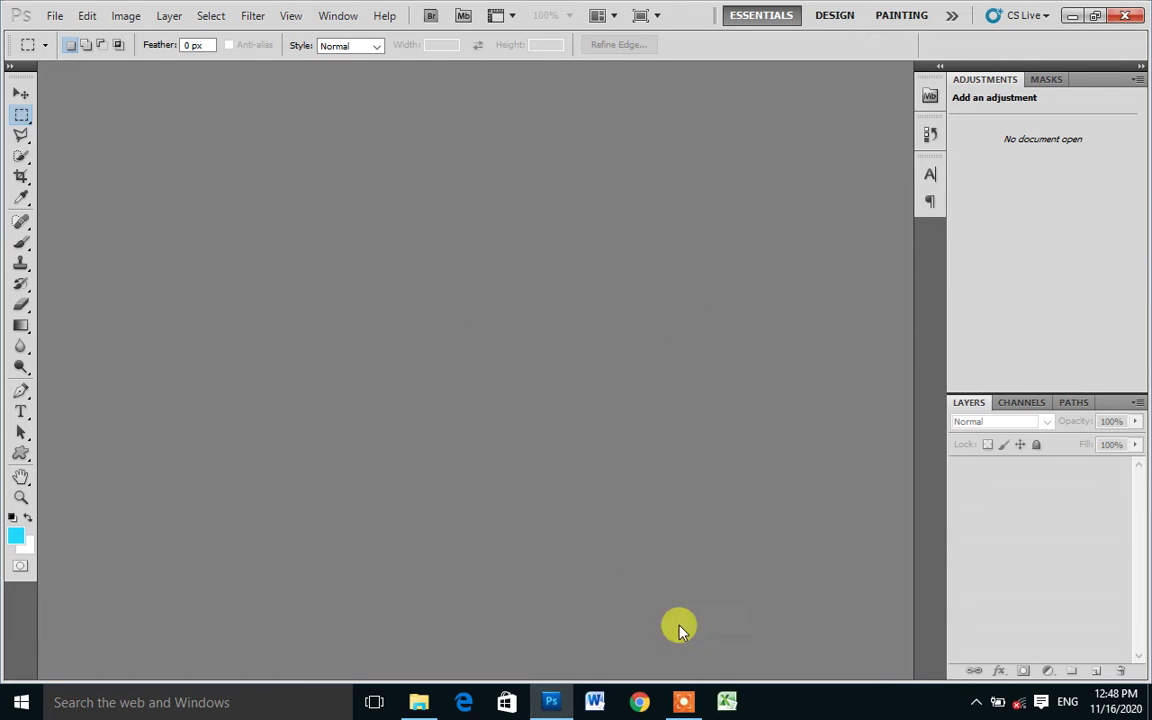
- Start a new document and name it 'basic tool'
{"action": "left_click", "coordinate": [1071, 14]}
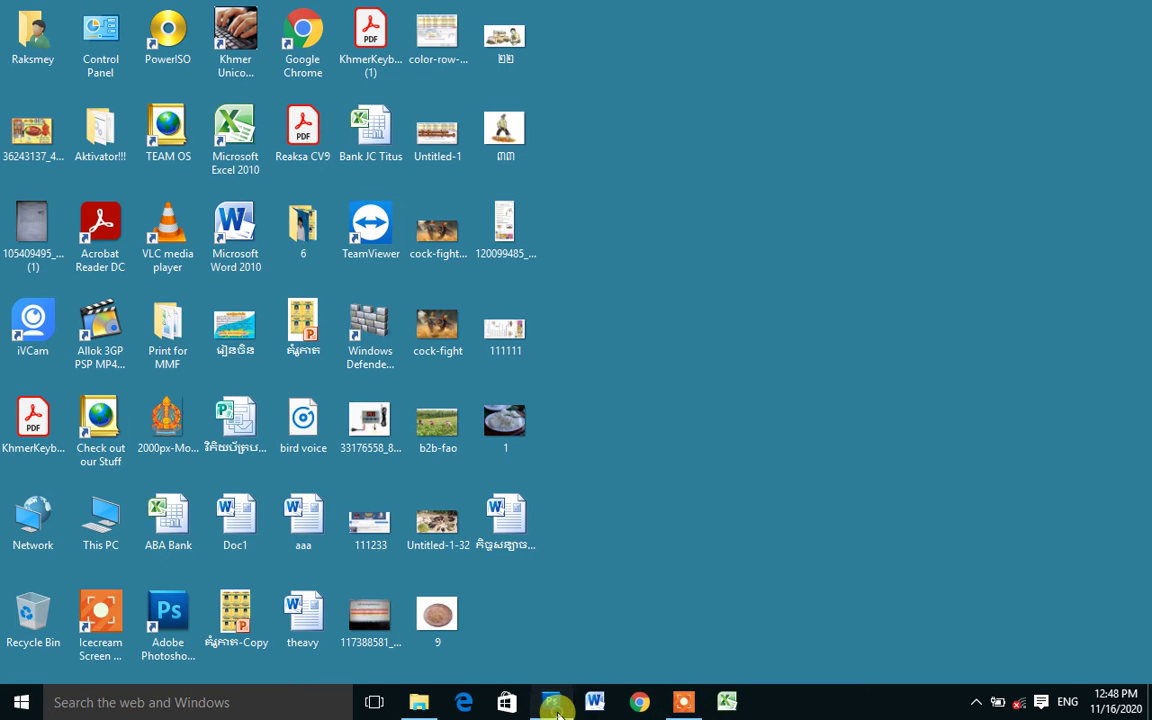
{"action": "left_click", "coordinate": [553, 705]}
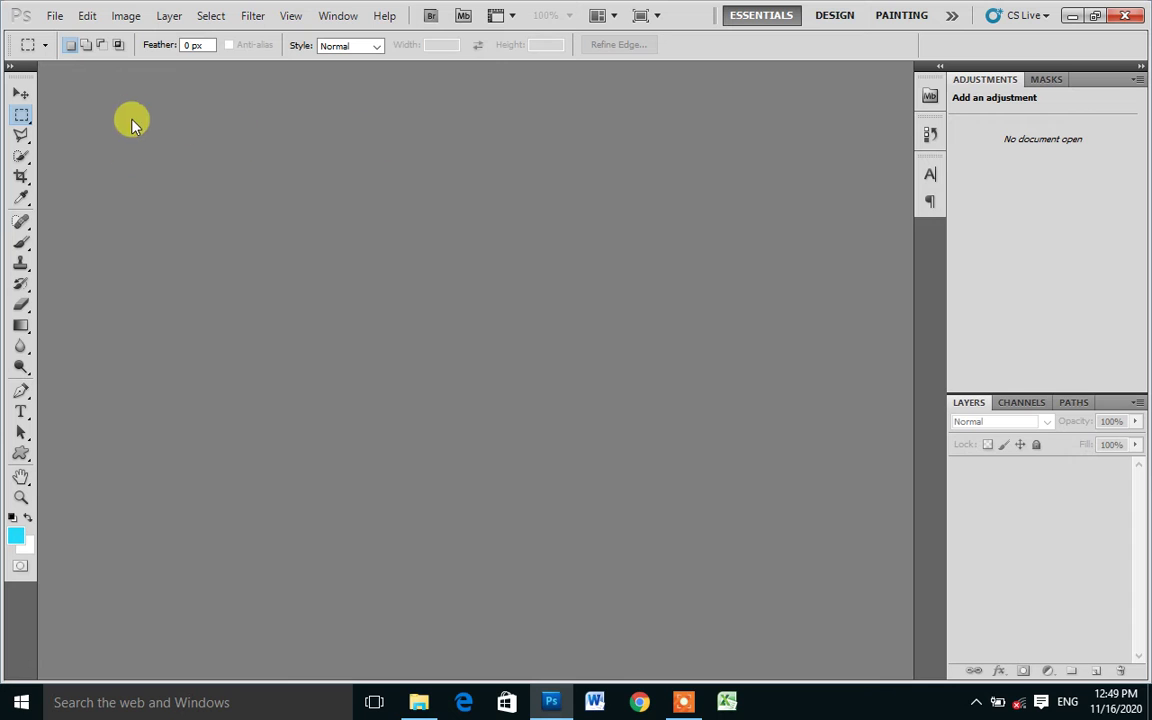
{"action": "left_click", "coordinate": [56, 18]}
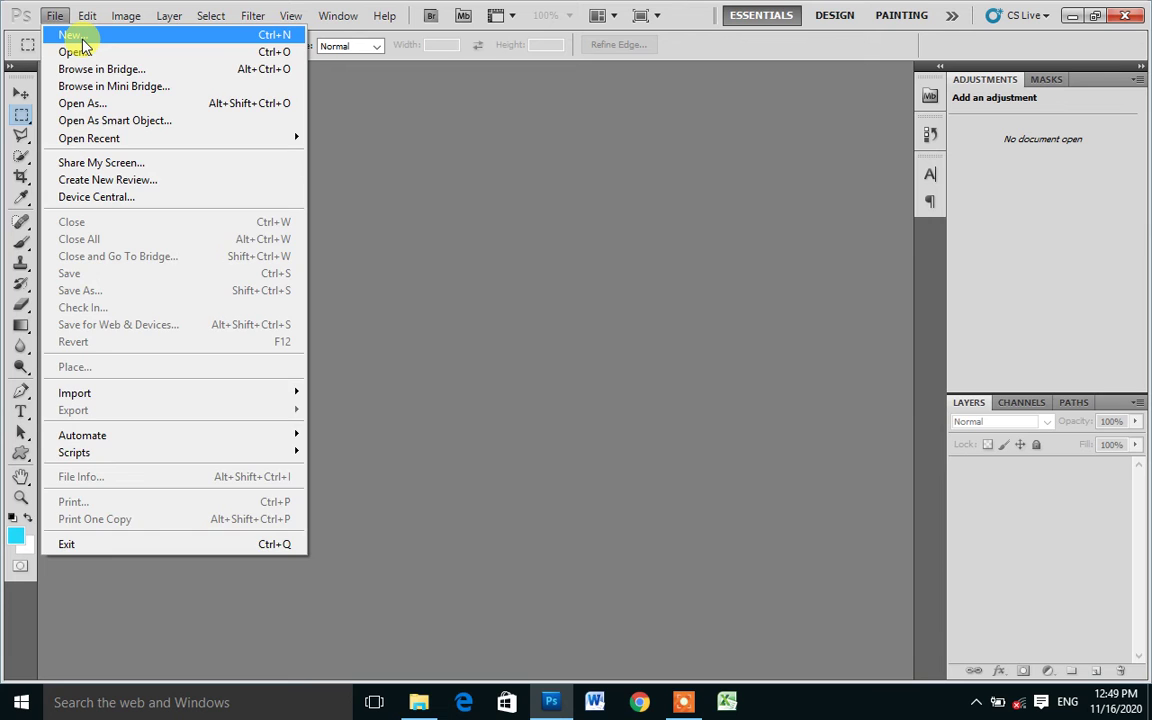
{"action": "left_click", "coordinate": [76, 36]}
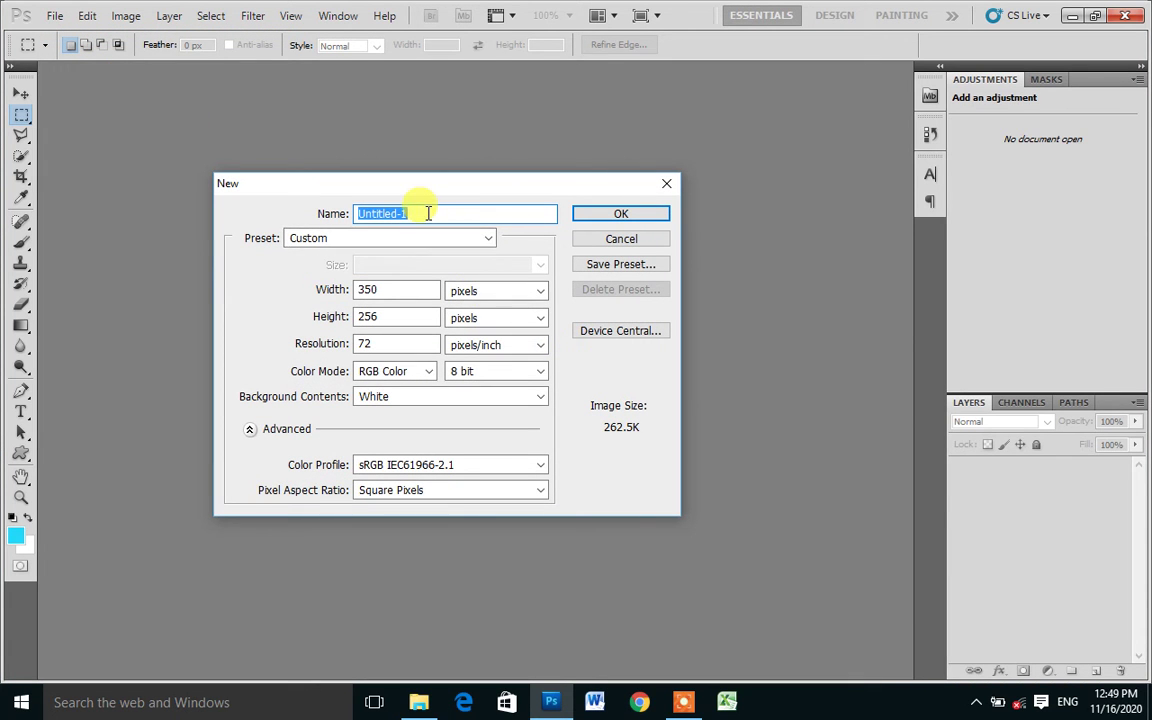
{"action": "key", "text": "BackSpace"}
{"action": "type", "text": "basic tool"}
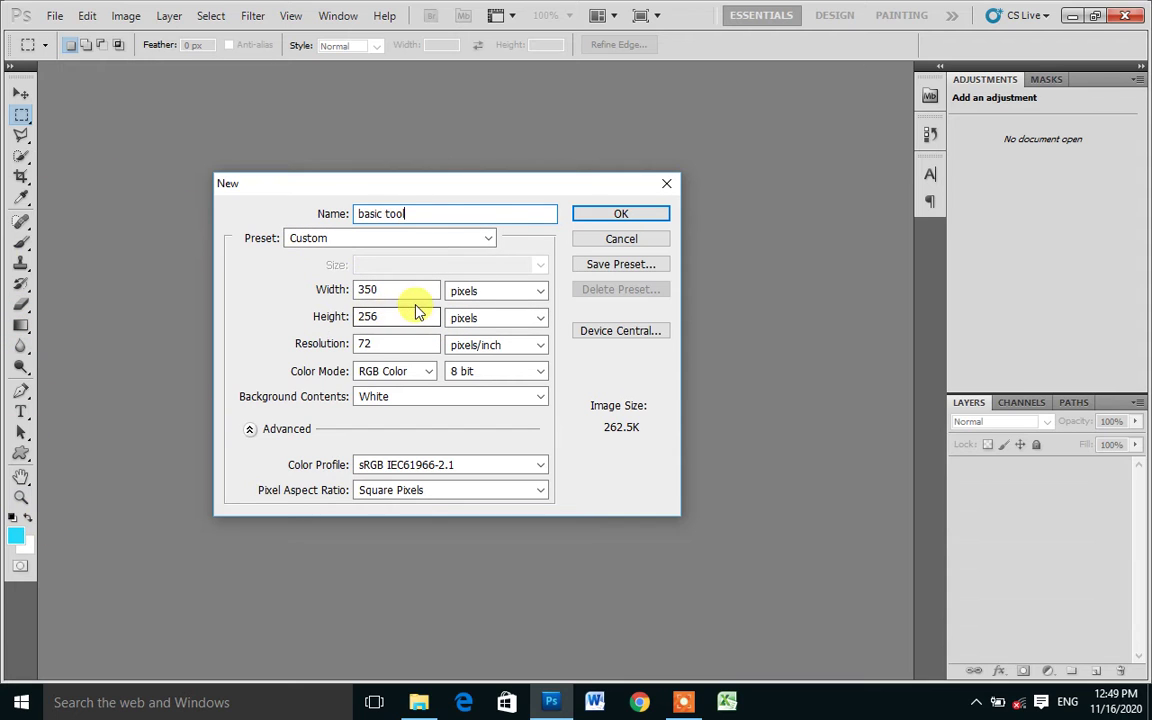
- Confirm width 350 px, height 256 px and resolution 72 pixels/inch for the new document
{"action": "left_click_drag", "start_coordinate": [398, 291], "coordinate": [362, 290]}
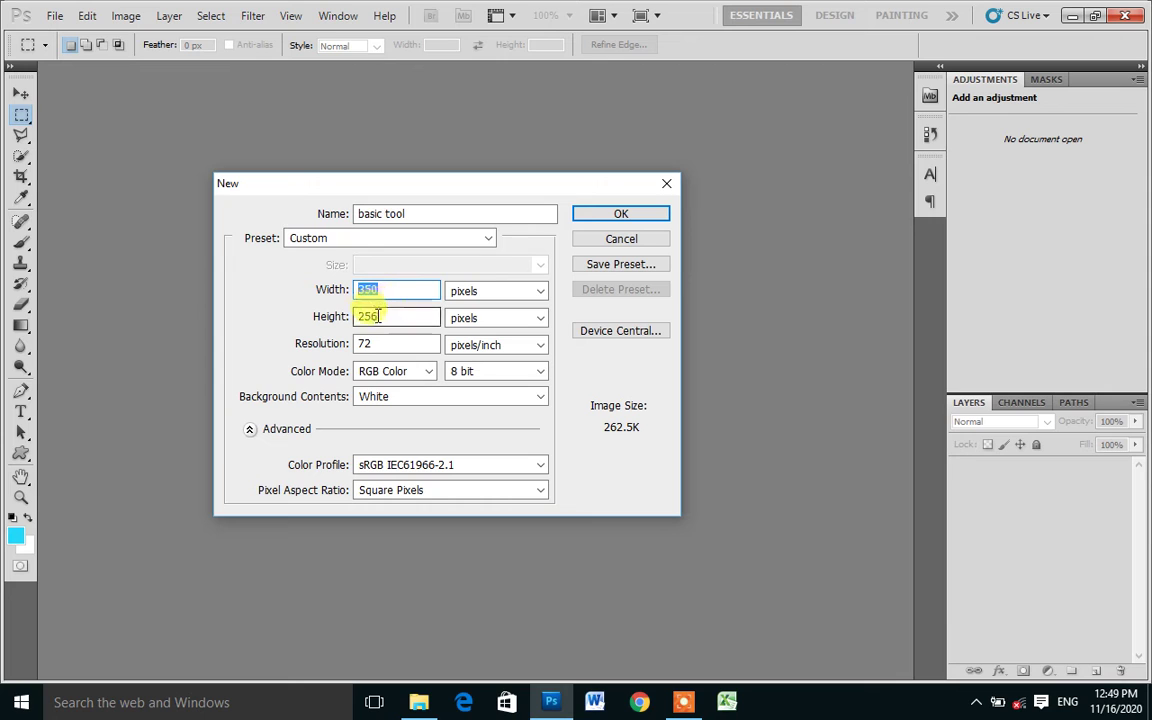
{"action": "left_click_drag", "start_coordinate": [393, 317], "coordinate": [358, 318]}
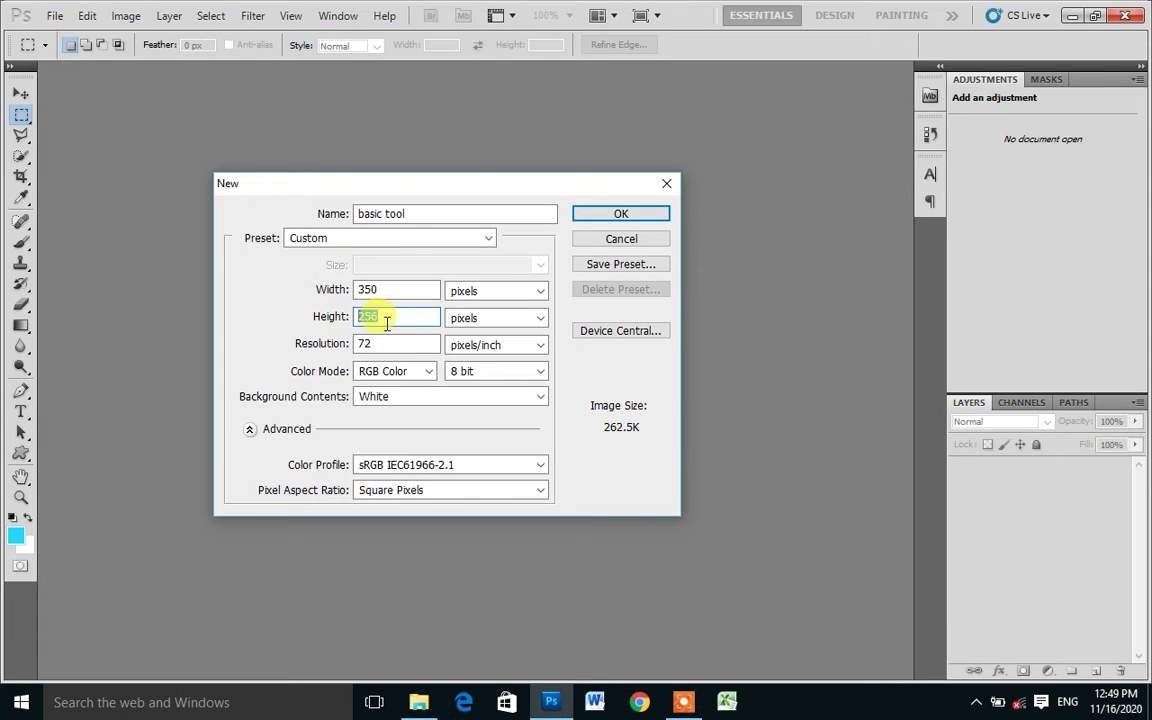
{"action": "double_click", "coordinate": [372, 290]}
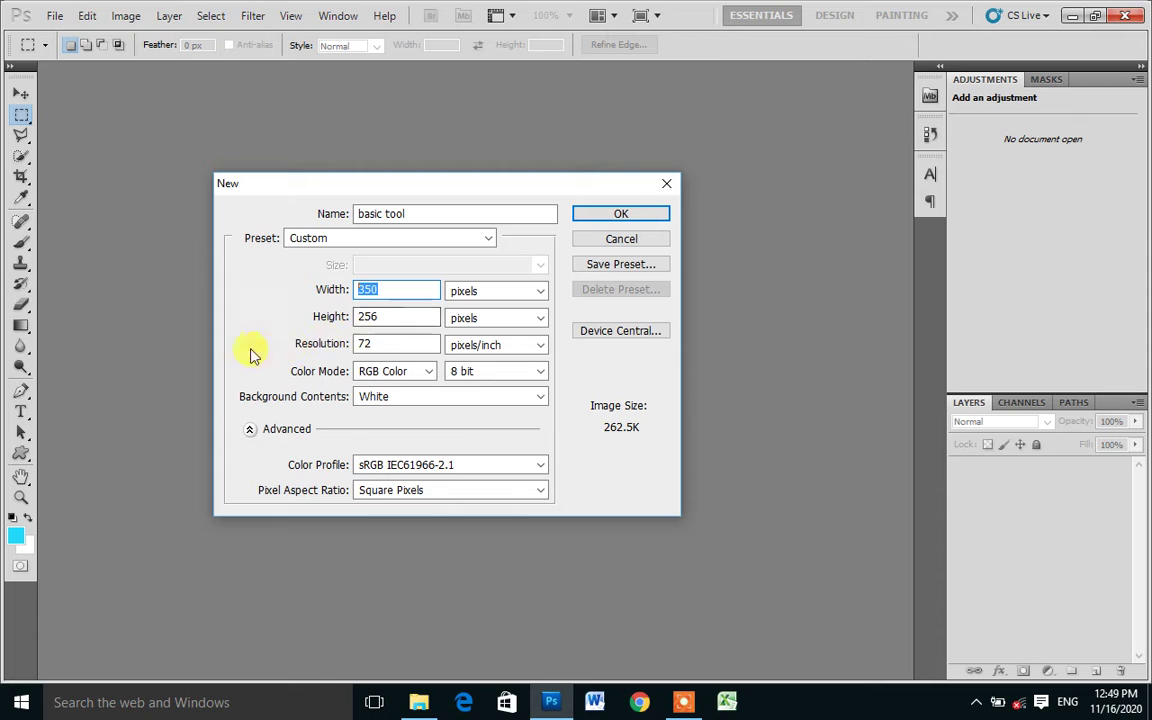
{"action": "double_click", "coordinate": [362, 316]}
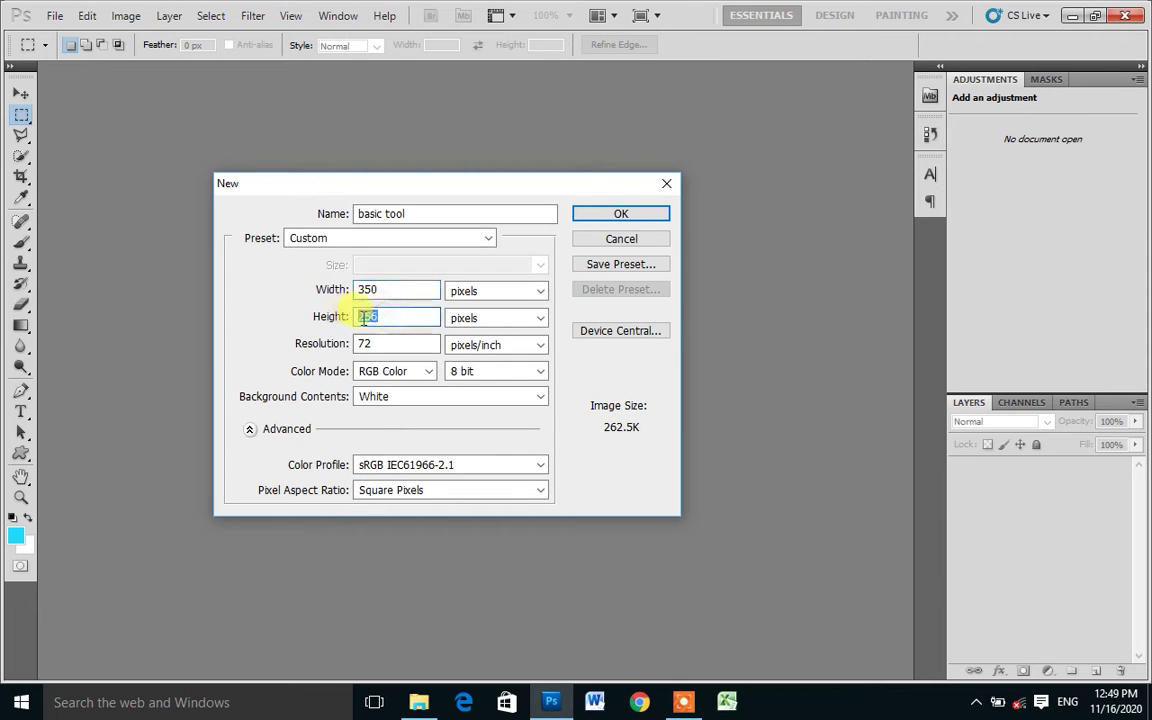
{"action": "mouse_move", "coordinate": [541, 291]}
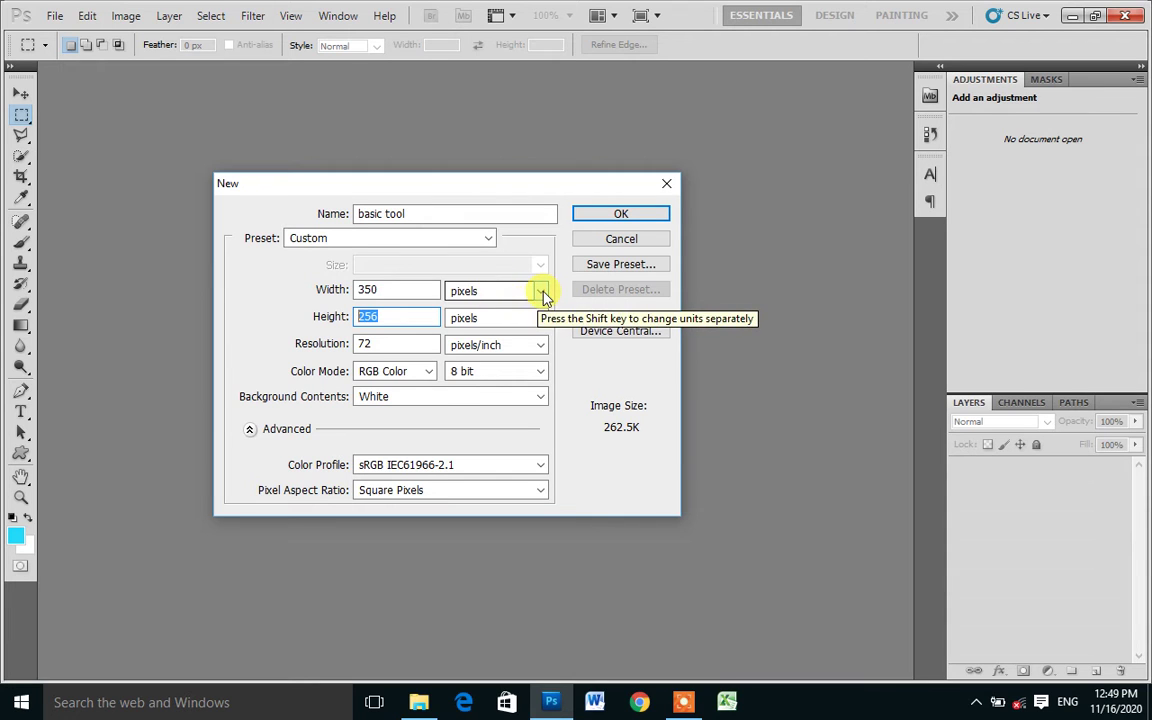
{"action": "left_click", "coordinate": [541, 291]}
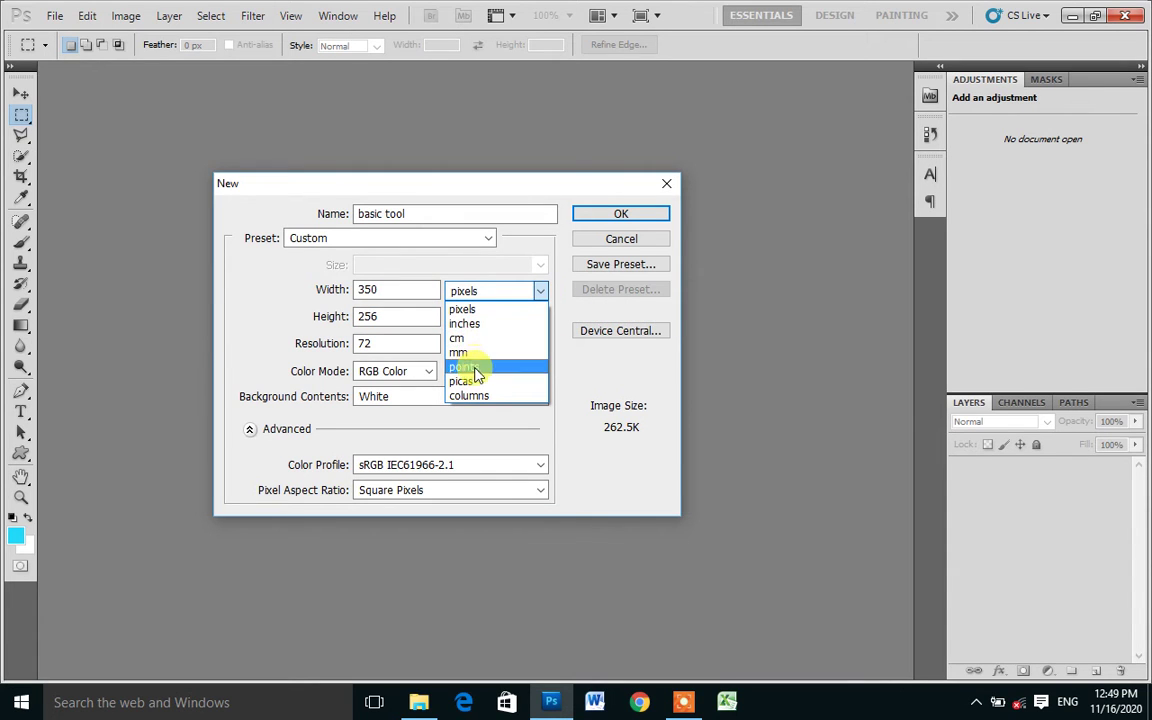
{"action": "left_click", "coordinate": [496, 309]}
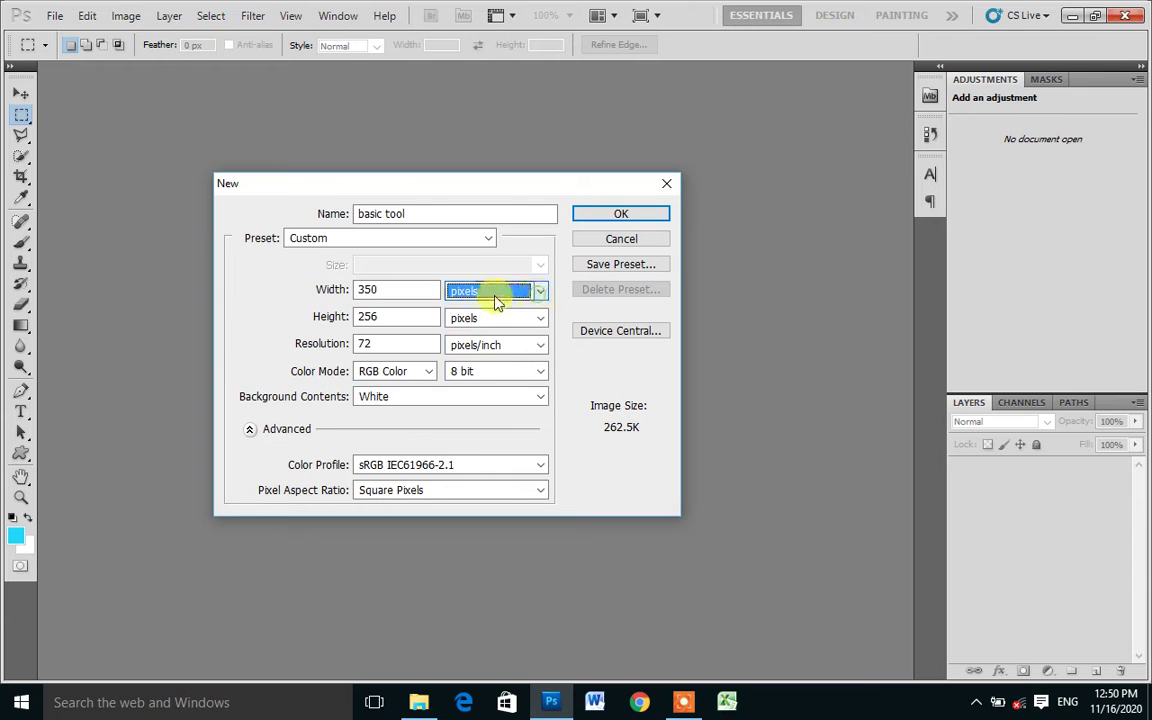
{"action": "left_click", "coordinate": [390, 343]}
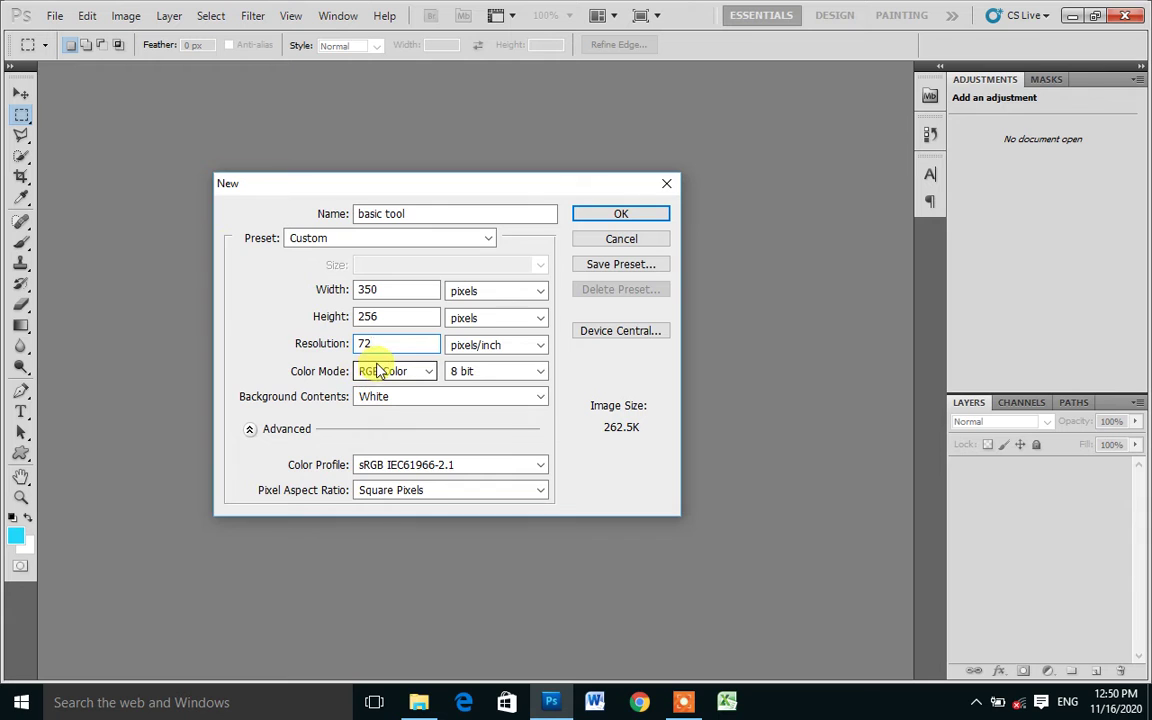
- Create the blank white basic tool document and zoom the canvas to 200%
{"action": "left_click", "coordinate": [612, 218]}
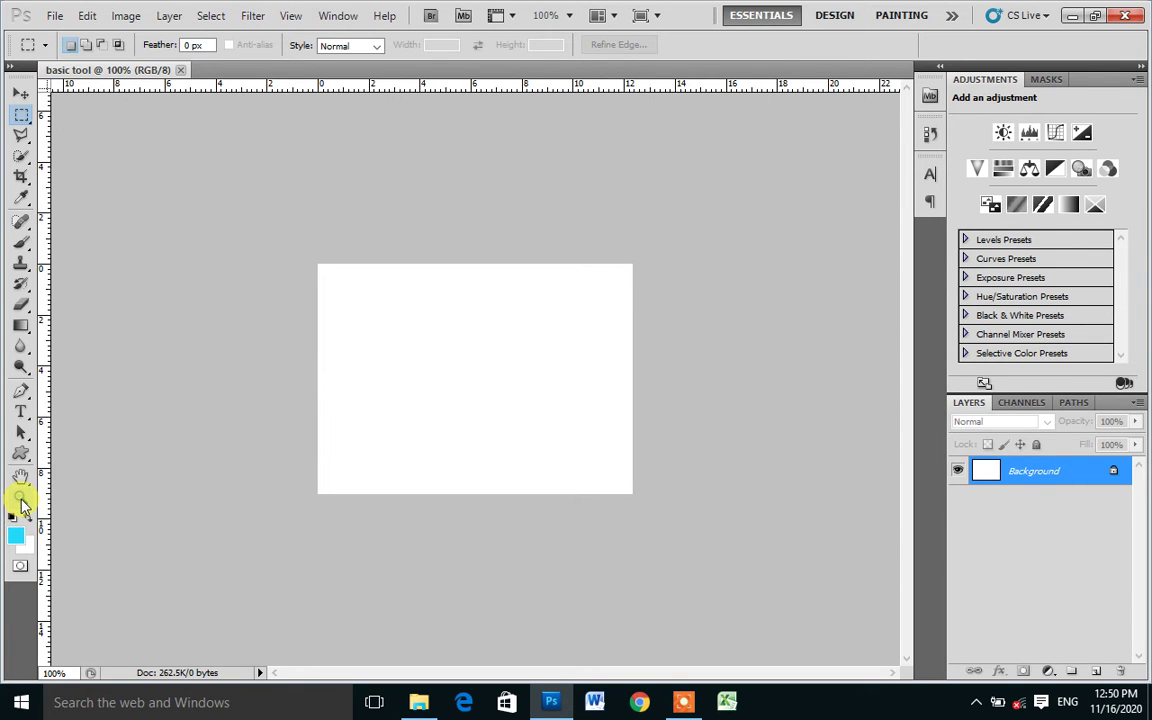
{"action": "left_click", "coordinate": [20, 498]}
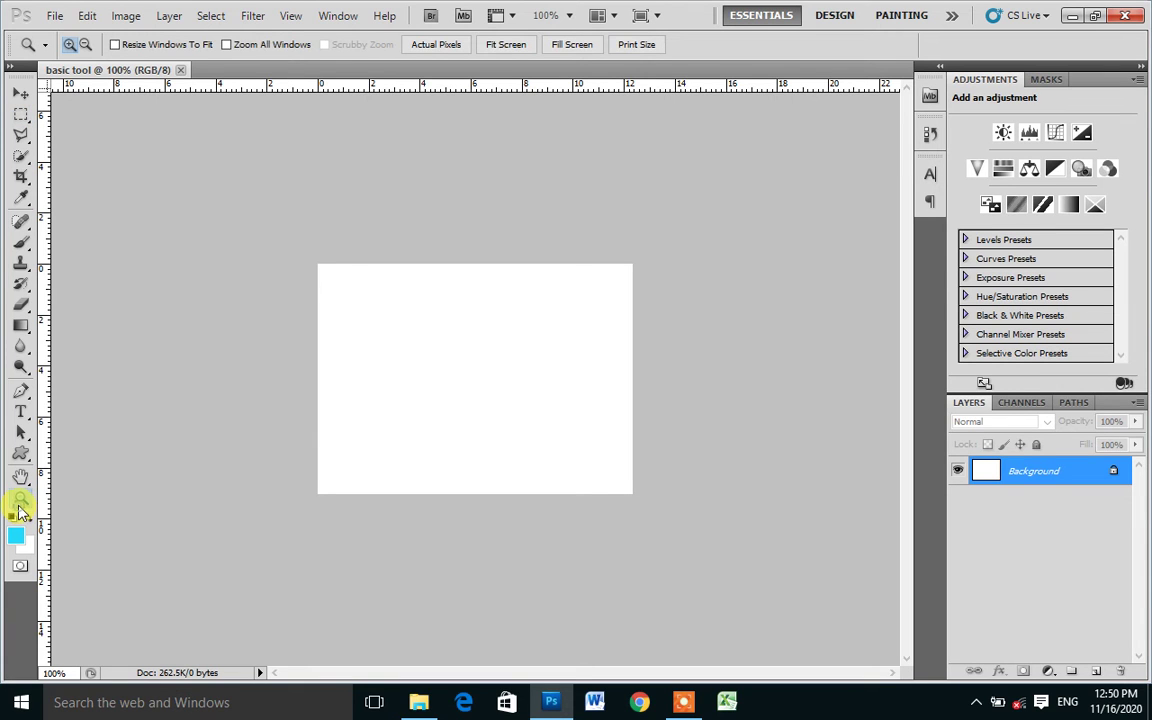
{"action": "left_click", "coordinate": [466, 393]}
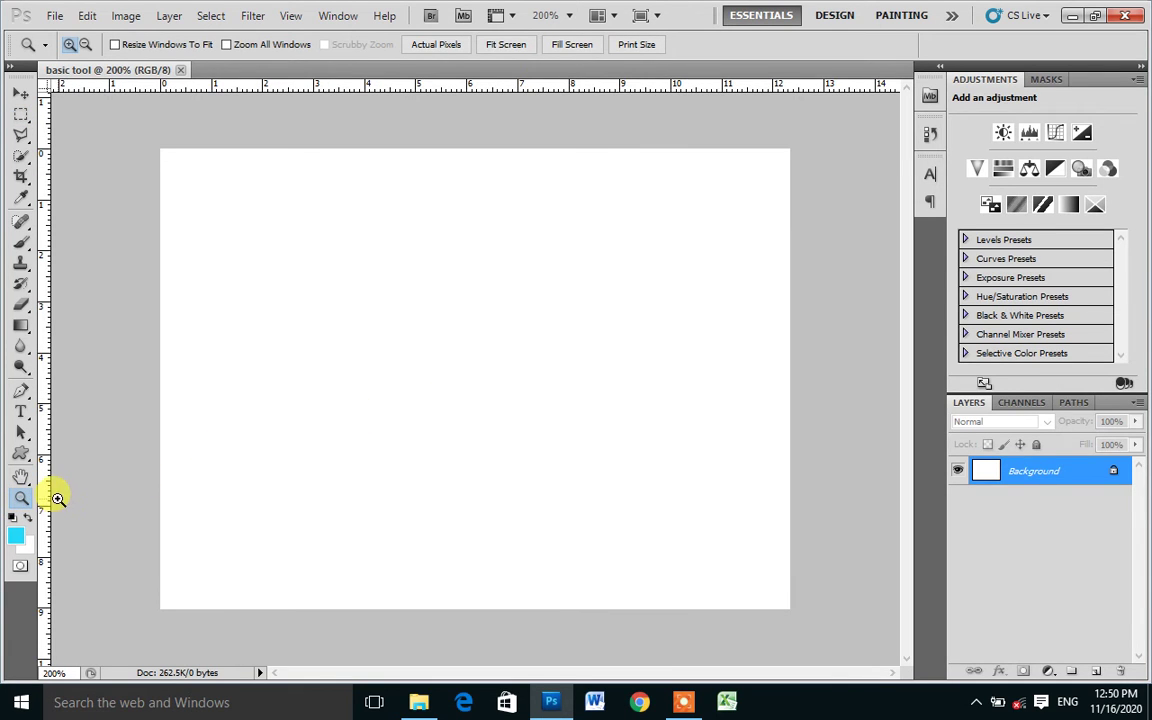
{"action": "left_click", "coordinate": [20, 94]}
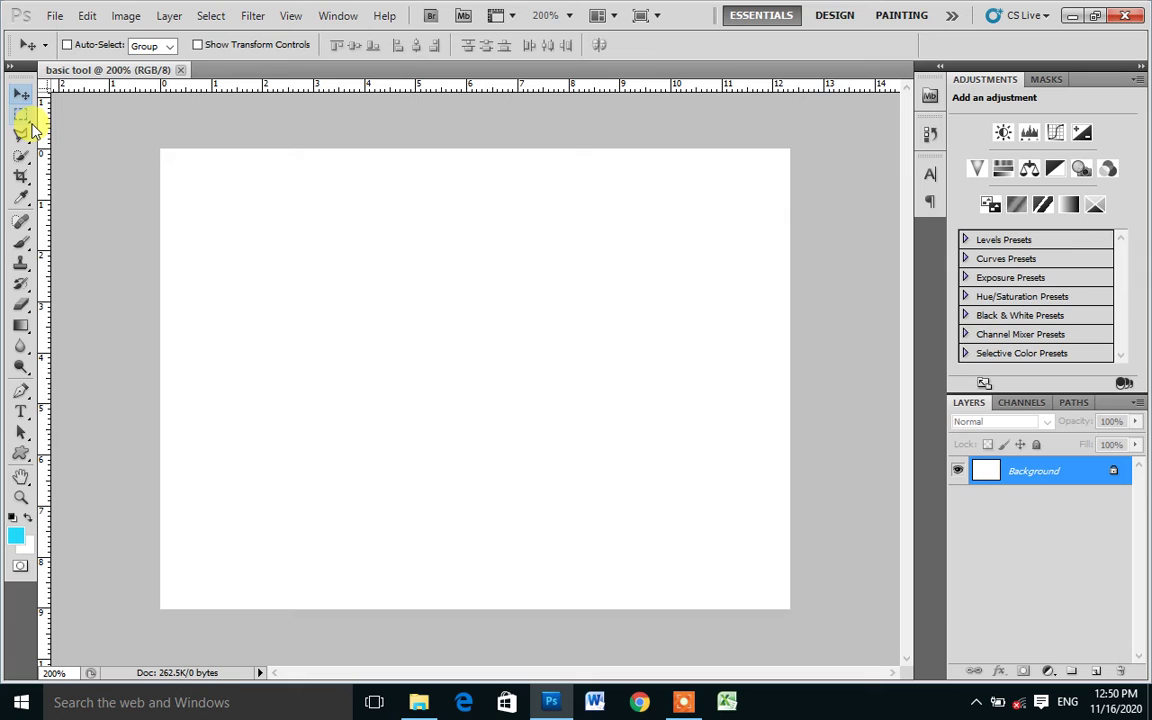
{"action": "left_click", "coordinate": [22, 116]}
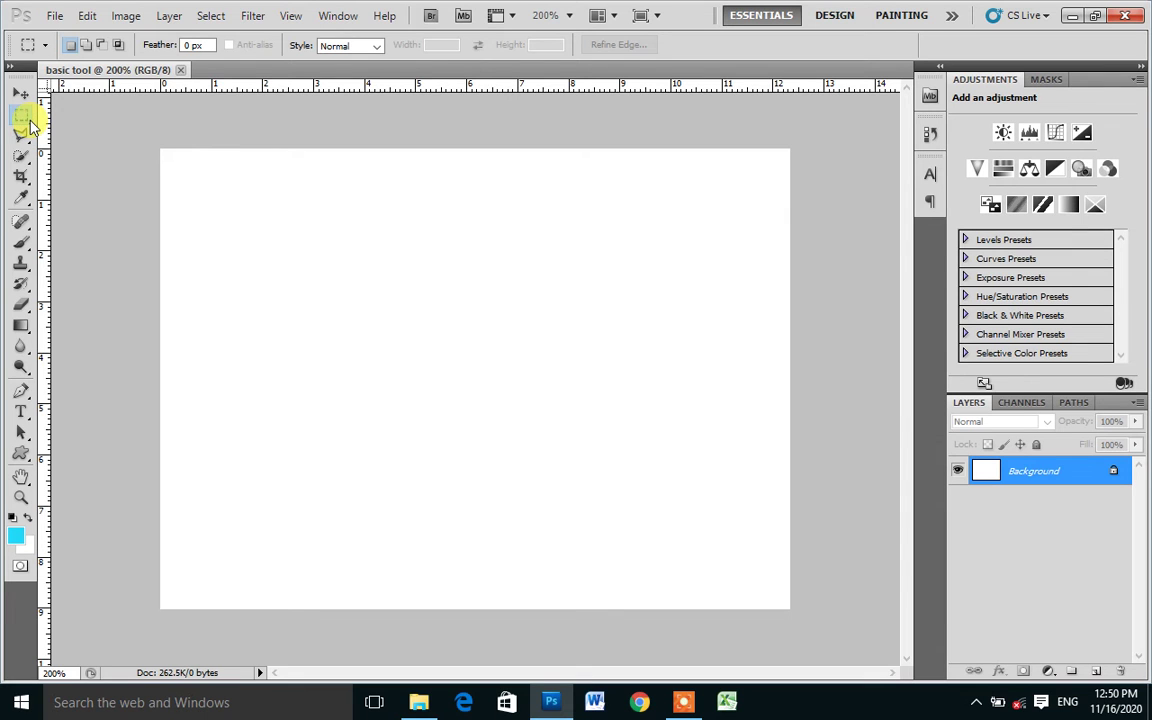
- Drag a rectangular marquee selection across the centre of the white canvas
{"action": "left_click", "coordinate": [30, 121]}
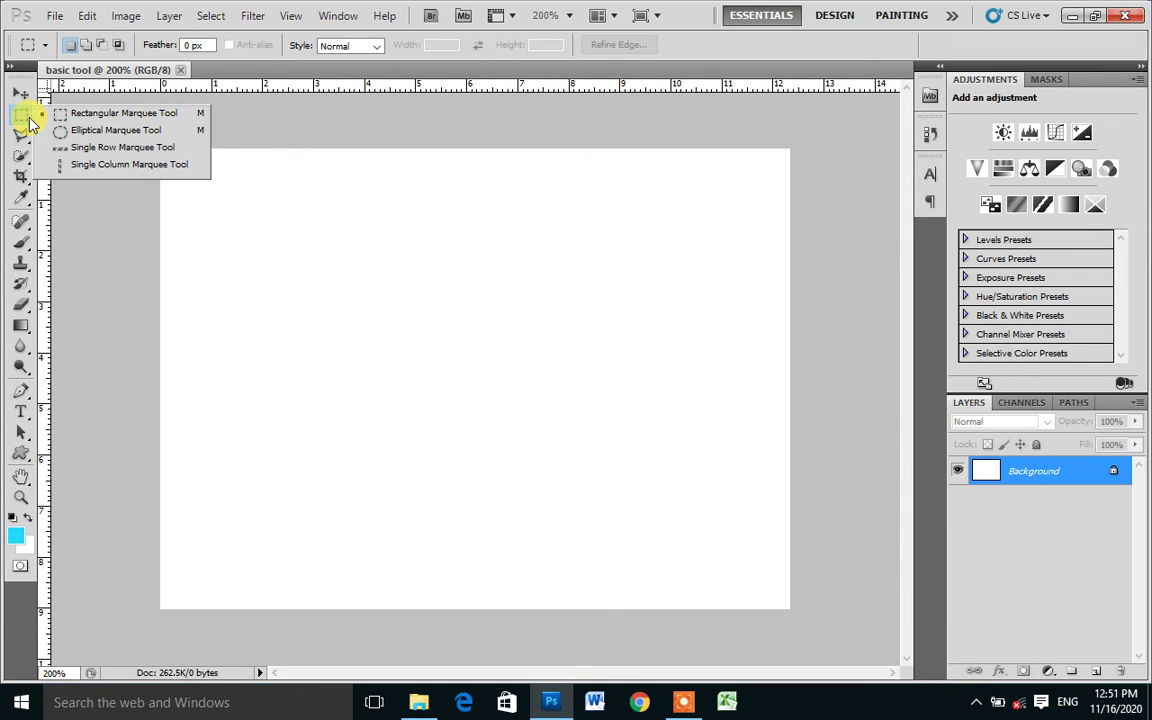
{"action": "left_click", "coordinate": [80, 122]}
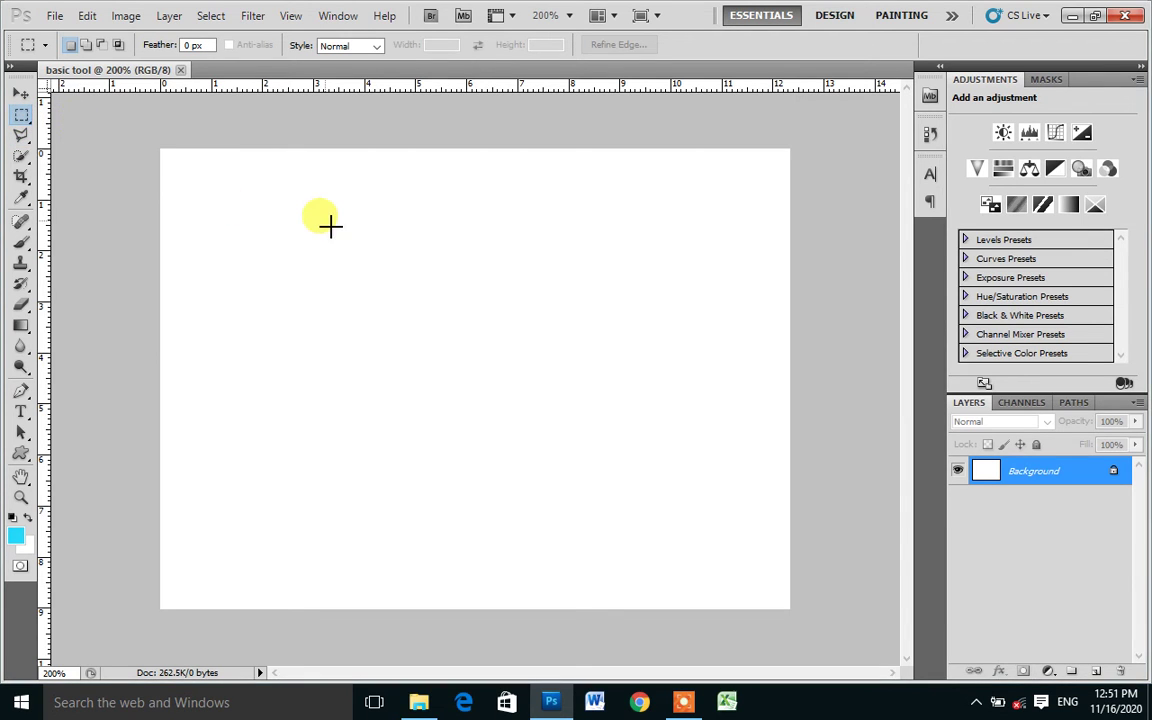
{"action": "mouse_move", "coordinate": [317, 237]}
{"action": "left_mouse_down"}
{"action": "mouse_move", "coordinate": [658, 453]}
{"action": "mouse_move", "coordinate": [689, 509]}
{"action": "left_mouse_up"}
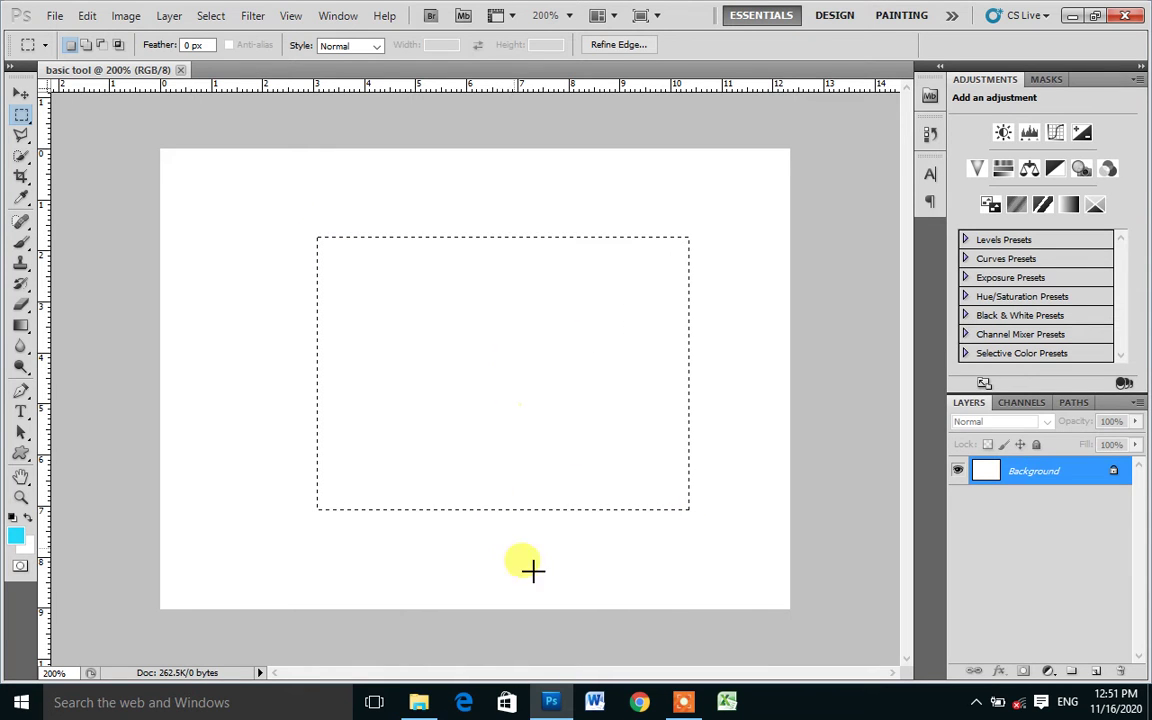
{"action": "left_click", "coordinate": [683, 707]}
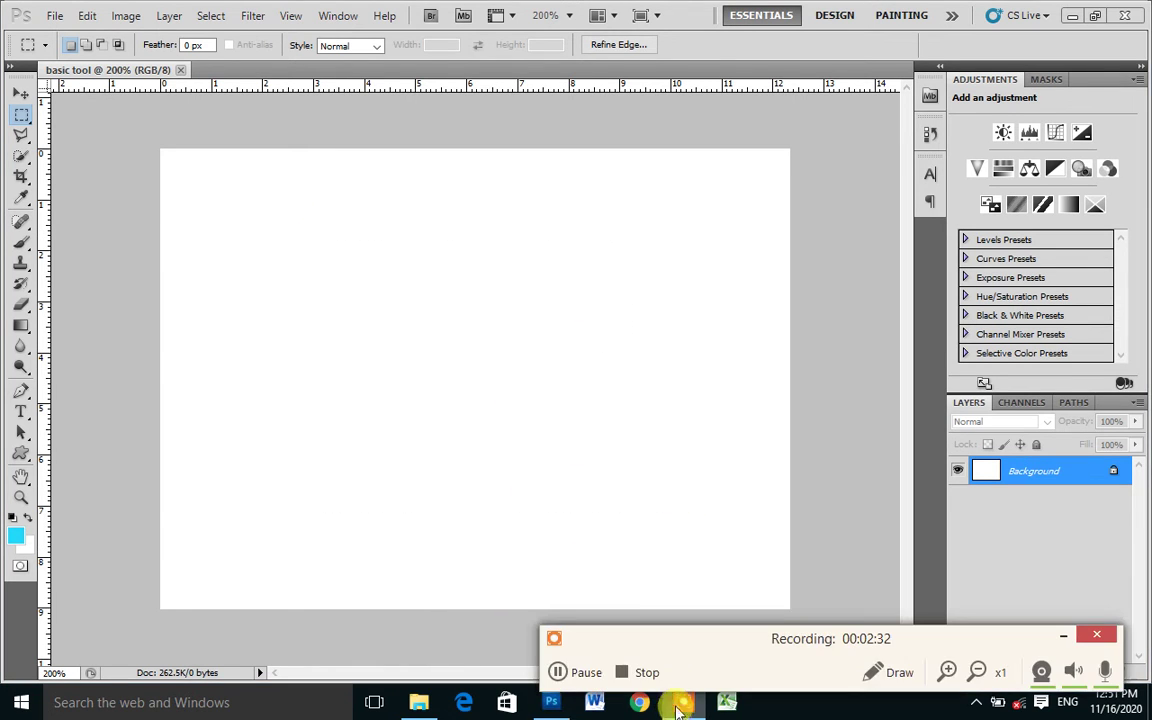
{"action": "left_click", "coordinate": [594, 679]}
{"action": "left_click", "coordinate": [553, 672]}
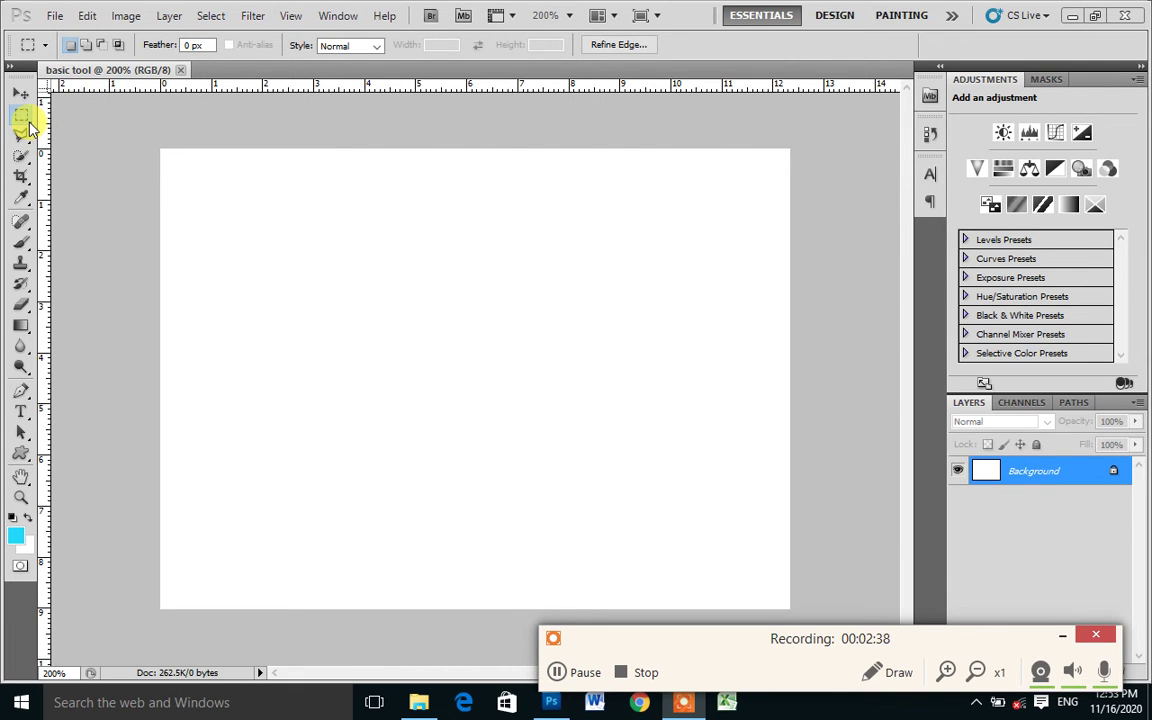
{"action": "left_click", "coordinate": [24, 117]}
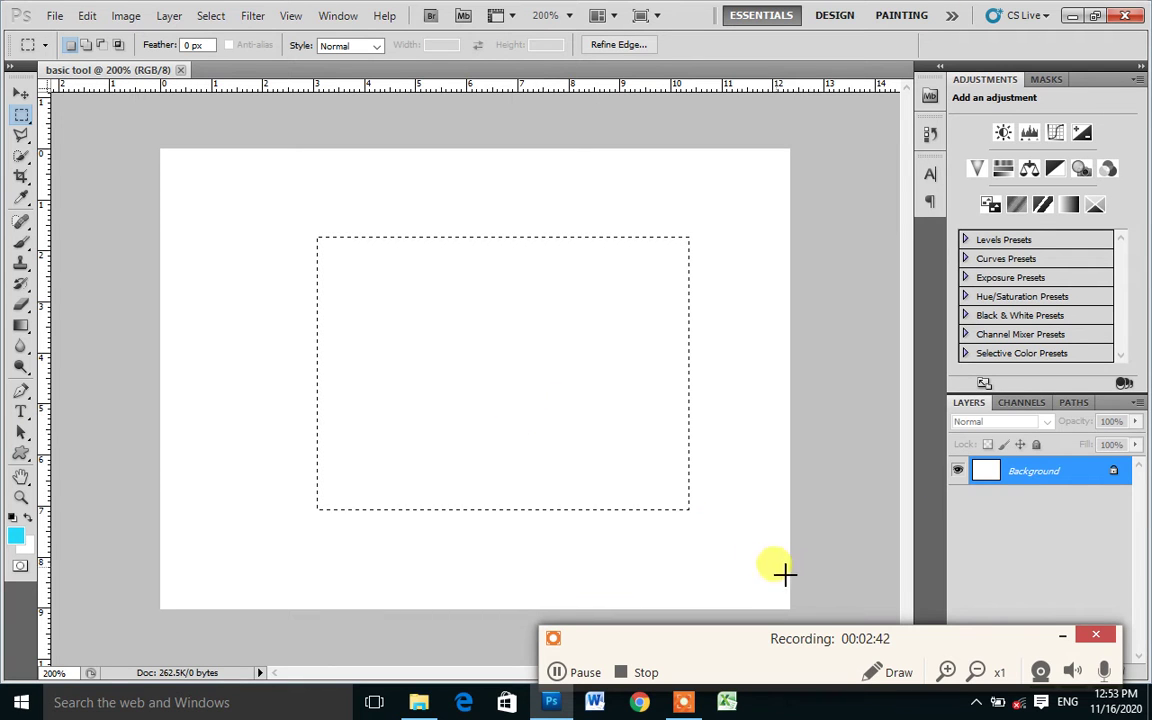
{"action": "left_click_drag", "start_coordinate": [745, 650], "coordinate": [515, 650]}
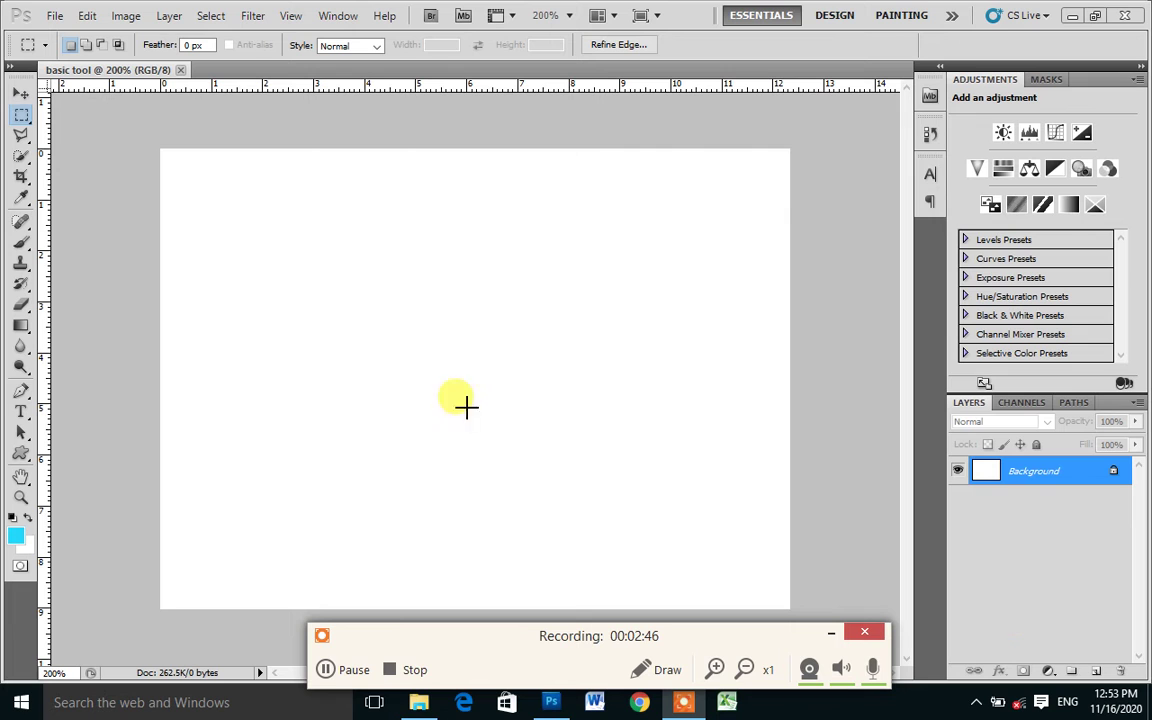
{"action": "key", "text": "ctrl+shift+d"}
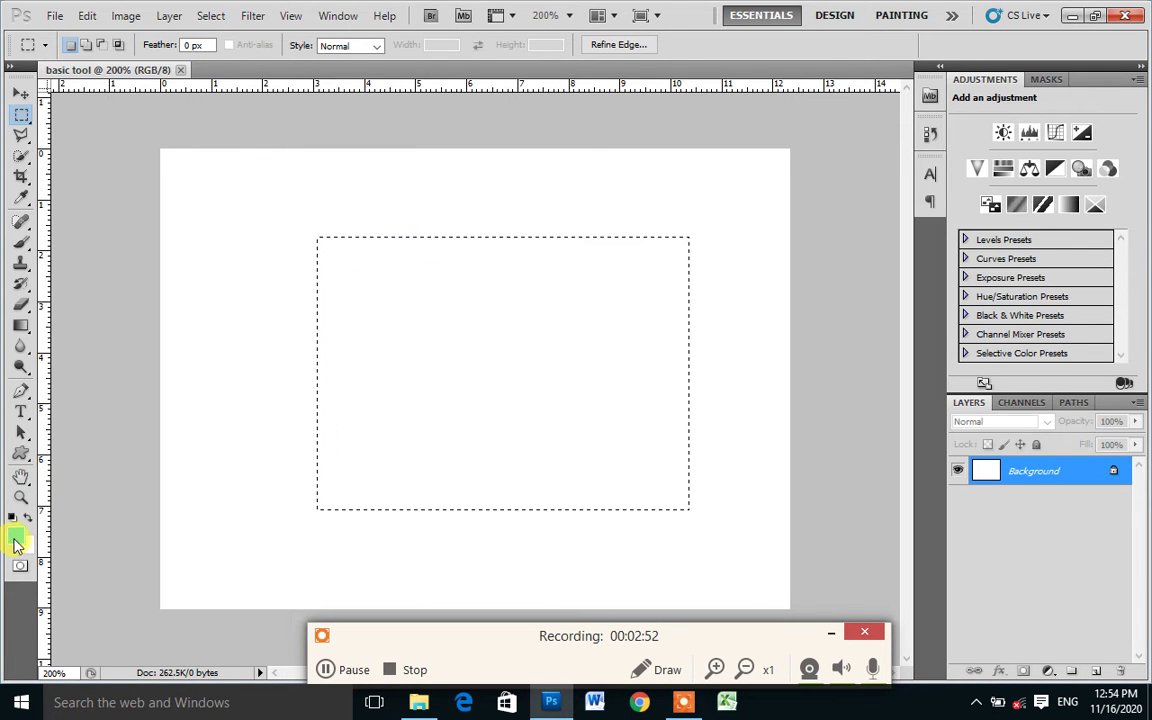
- Pick a teal foreground colour and fill the selected rectangle with it
{"action": "left_click", "coordinate": [15, 543]}
{"action": "left_click", "coordinate": [700, 437]}
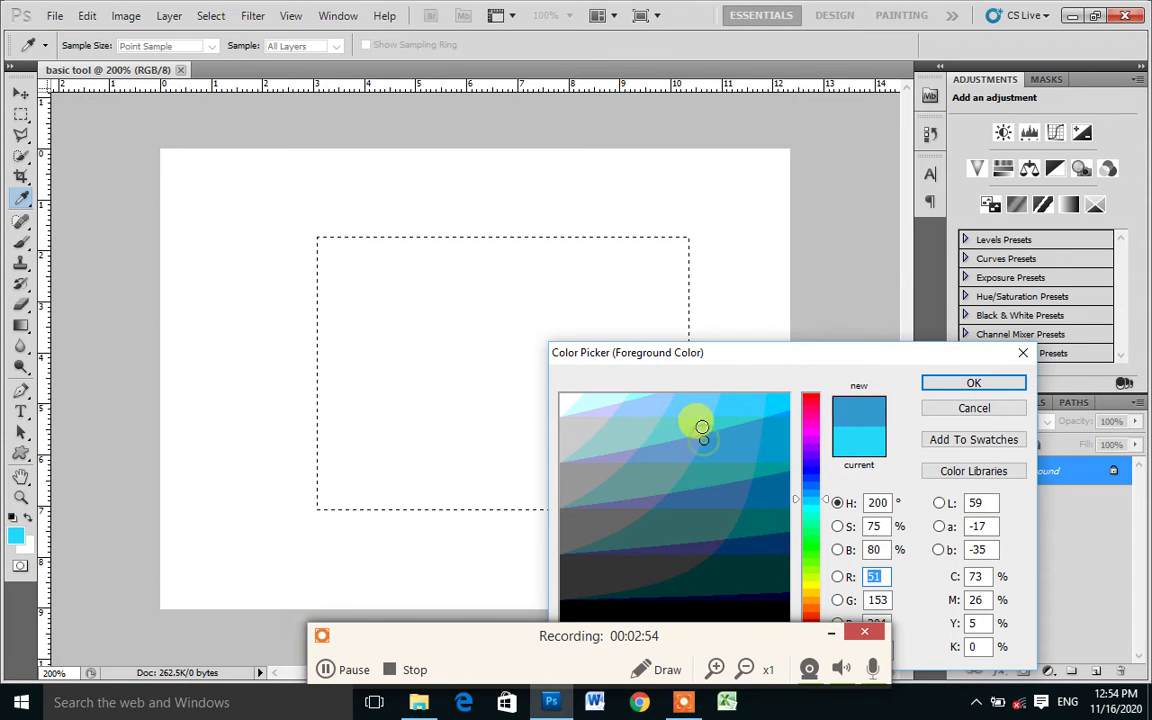
{"action": "left_click", "coordinate": [973, 383]}
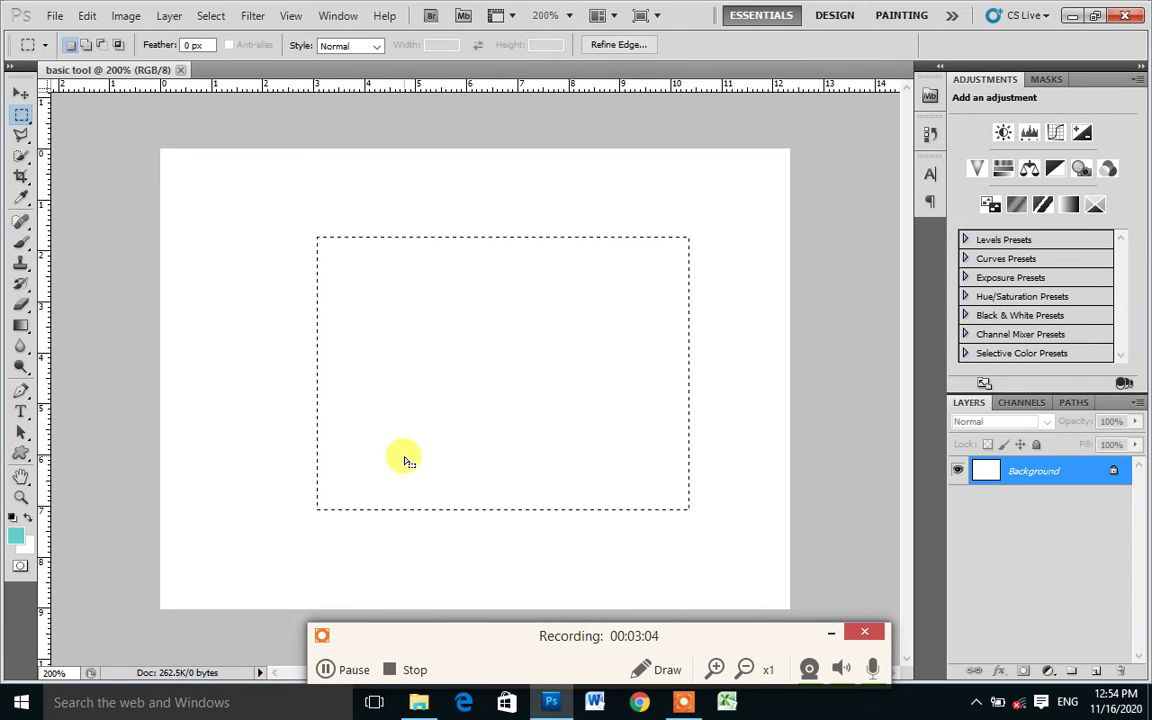
{"action": "key", "text": "BackSpace"}
{"action": "key", "text": "alt"}
{"action": "key", "text": "alt+BackSpace"}
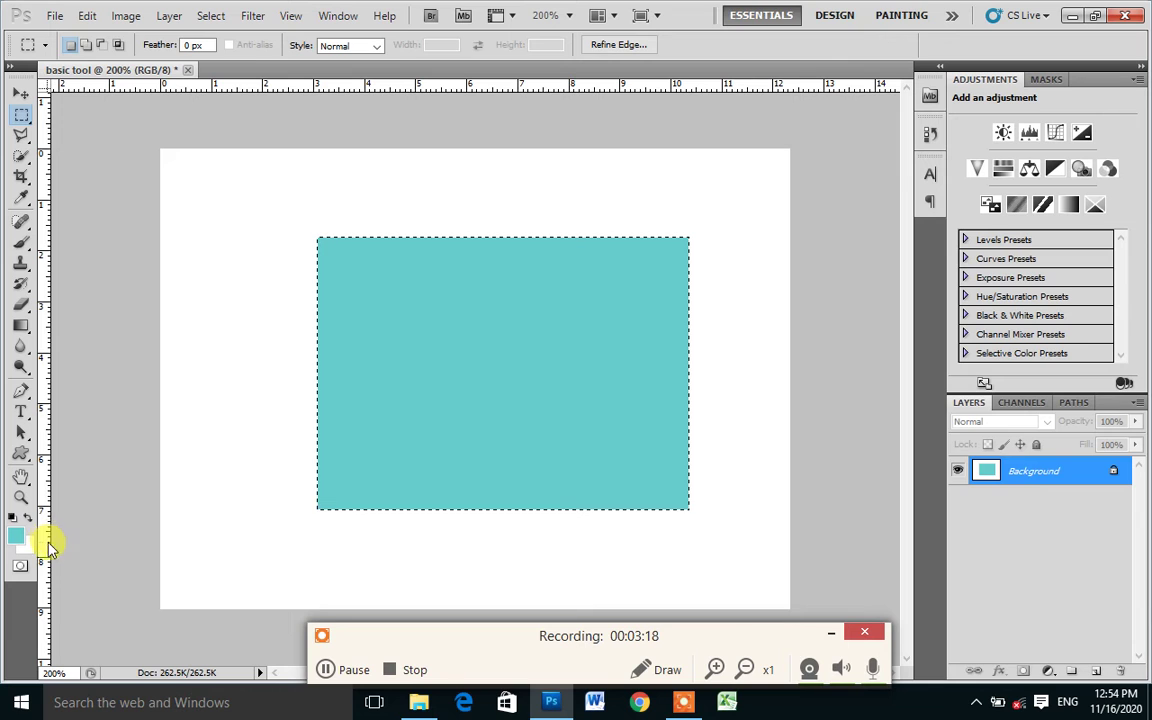
- Set pure red as background colour, fill red, then refill the rectangle teal
{"action": "left_click", "coordinate": [24, 542]}
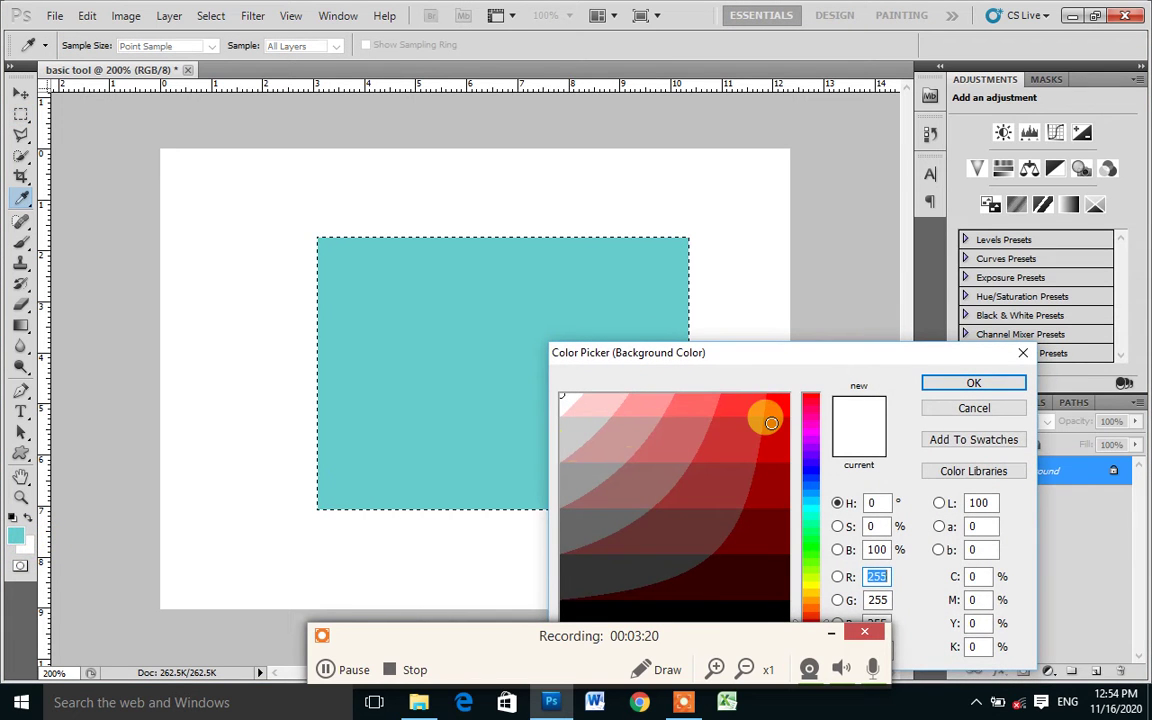
{"action": "left_click", "coordinate": [778, 410]}
{"action": "left_click", "coordinate": [973, 383]}
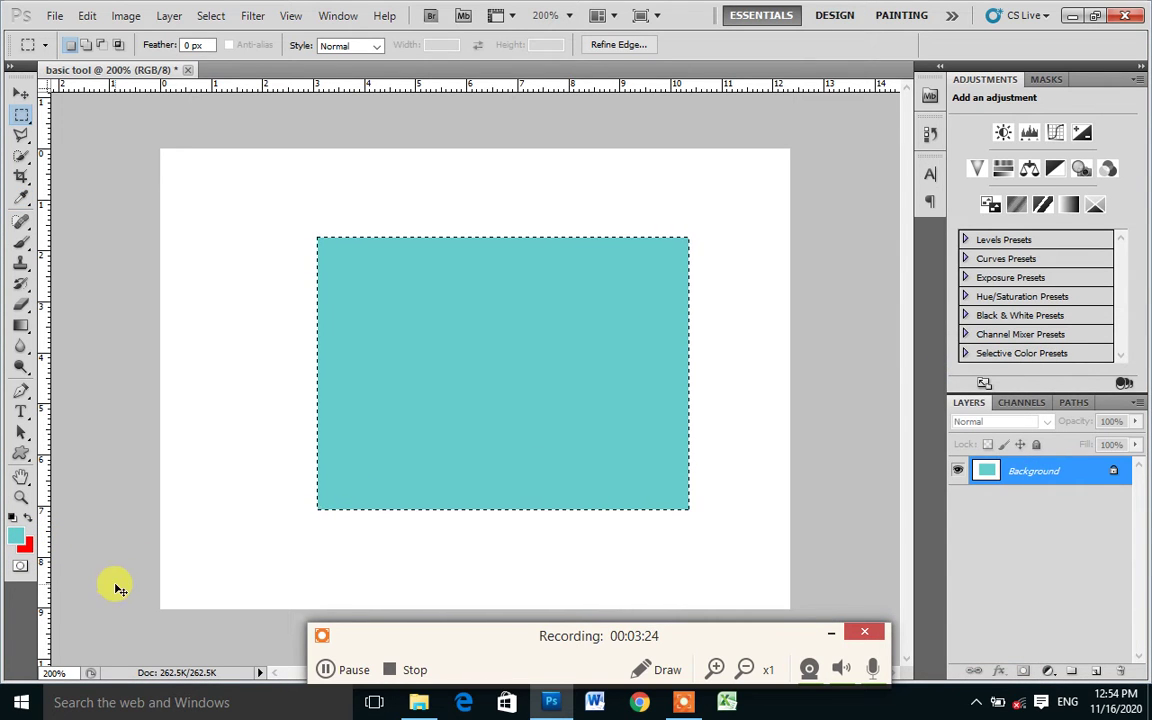
{"action": "key", "text": "ctrl+BackSpace"}
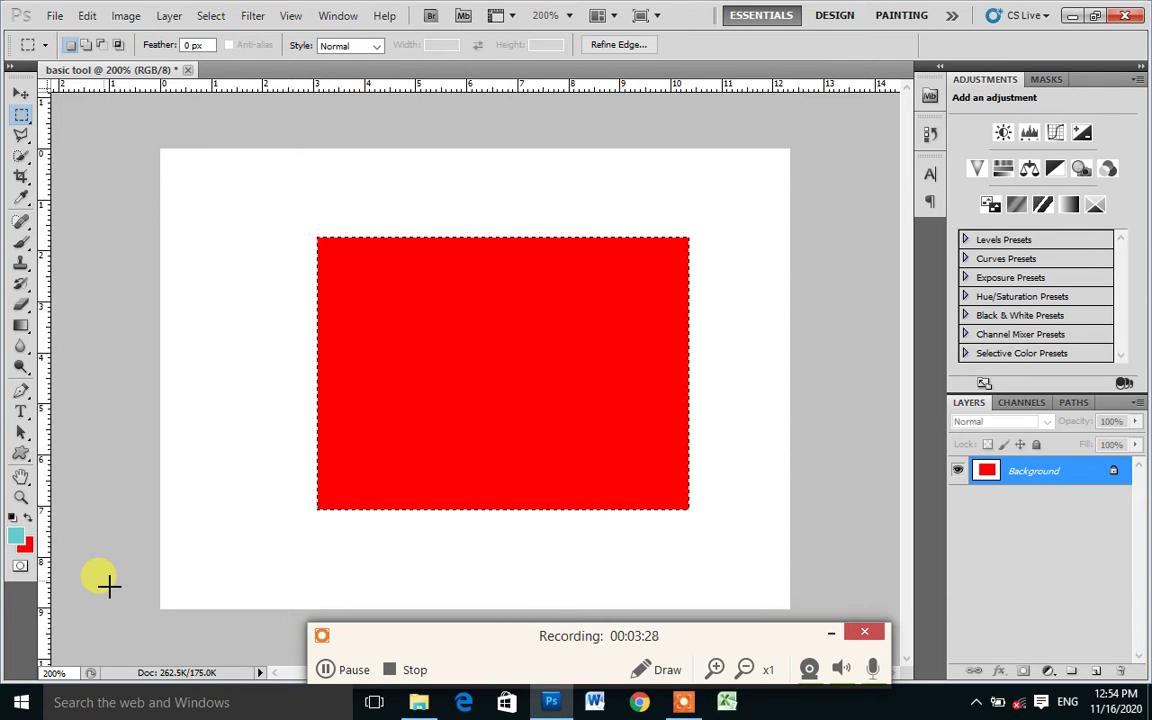
{"action": "key", "text": "alt+BackSpace"}
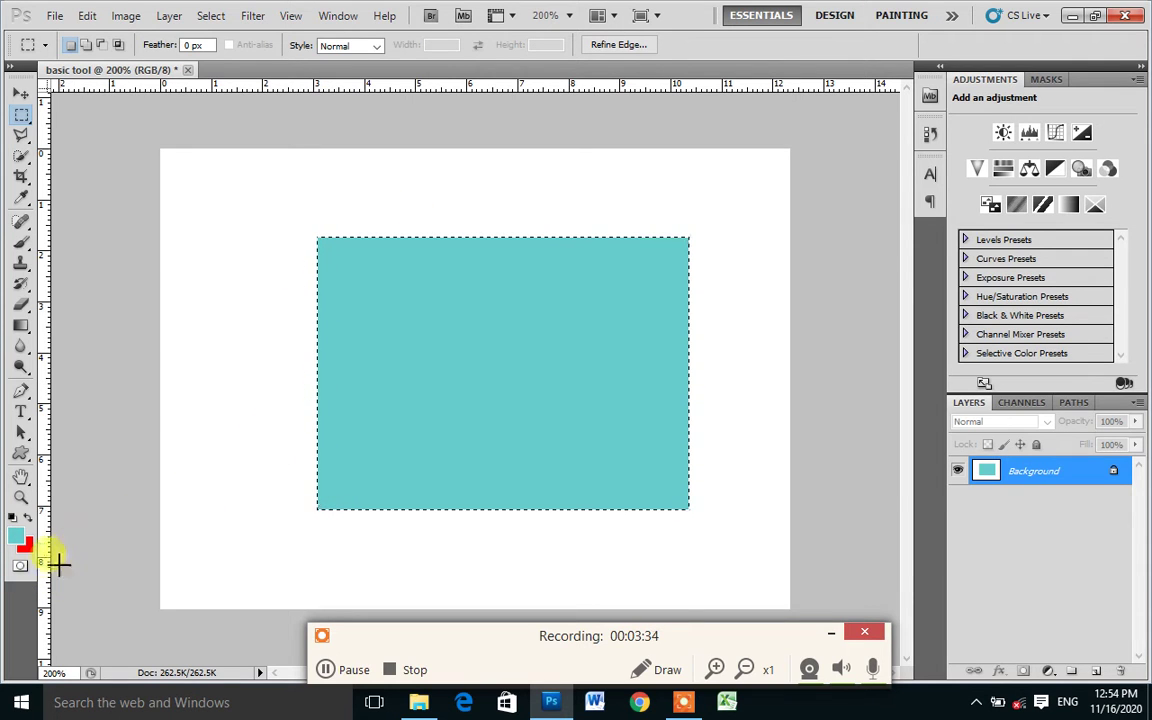
- Swap colours so red is foreground and fill the selected rectangle red with the Paint Bucket
{"action": "left_click", "coordinate": [27, 519]}
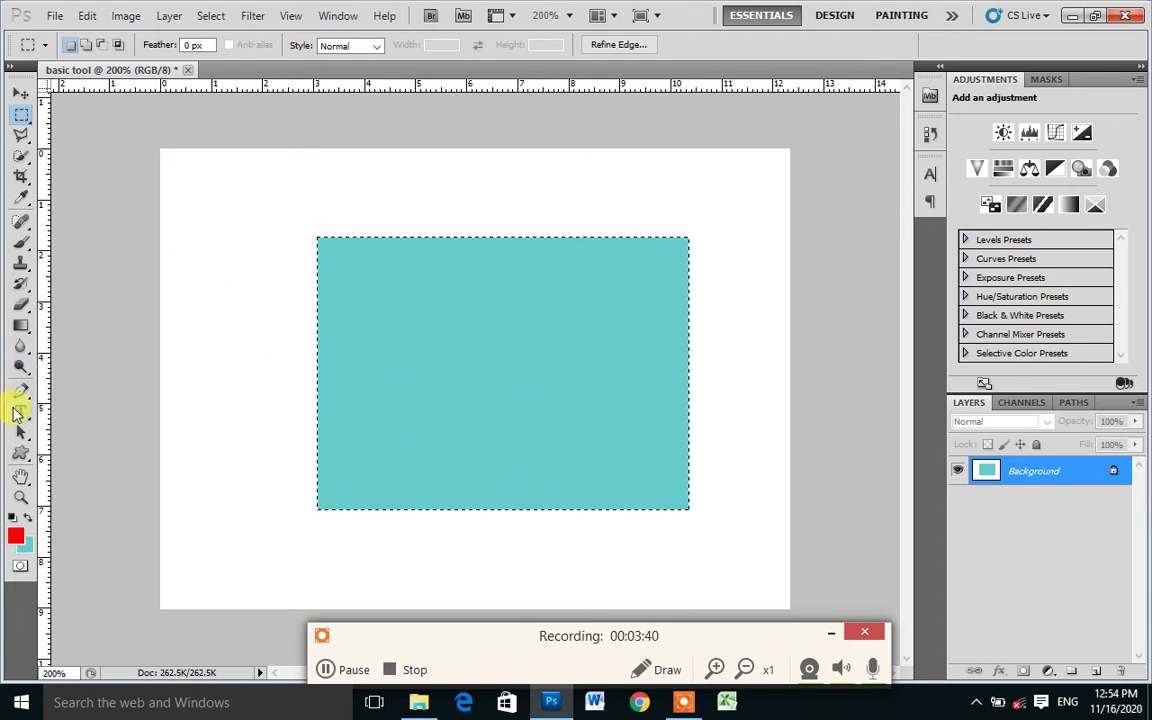
{"action": "left_click", "coordinate": [25, 368]}
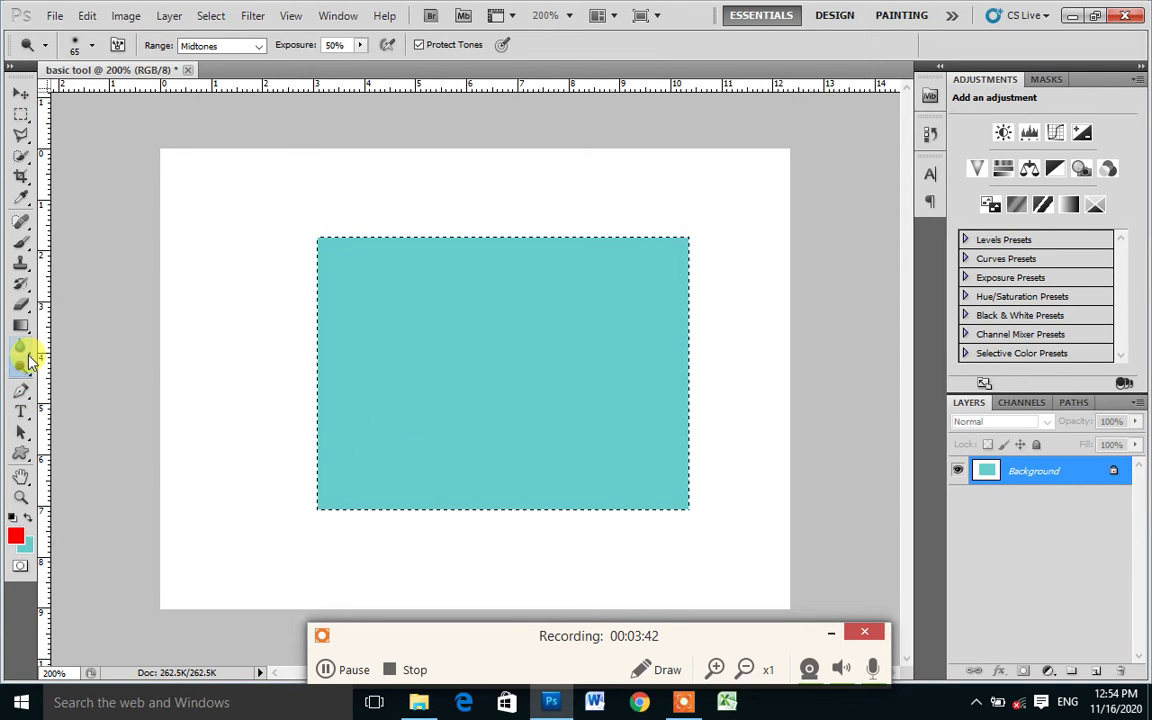
{"action": "left_click", "coordinate": [26, 350]}
{"action": "left_click", "coordinate": [26, 372]}
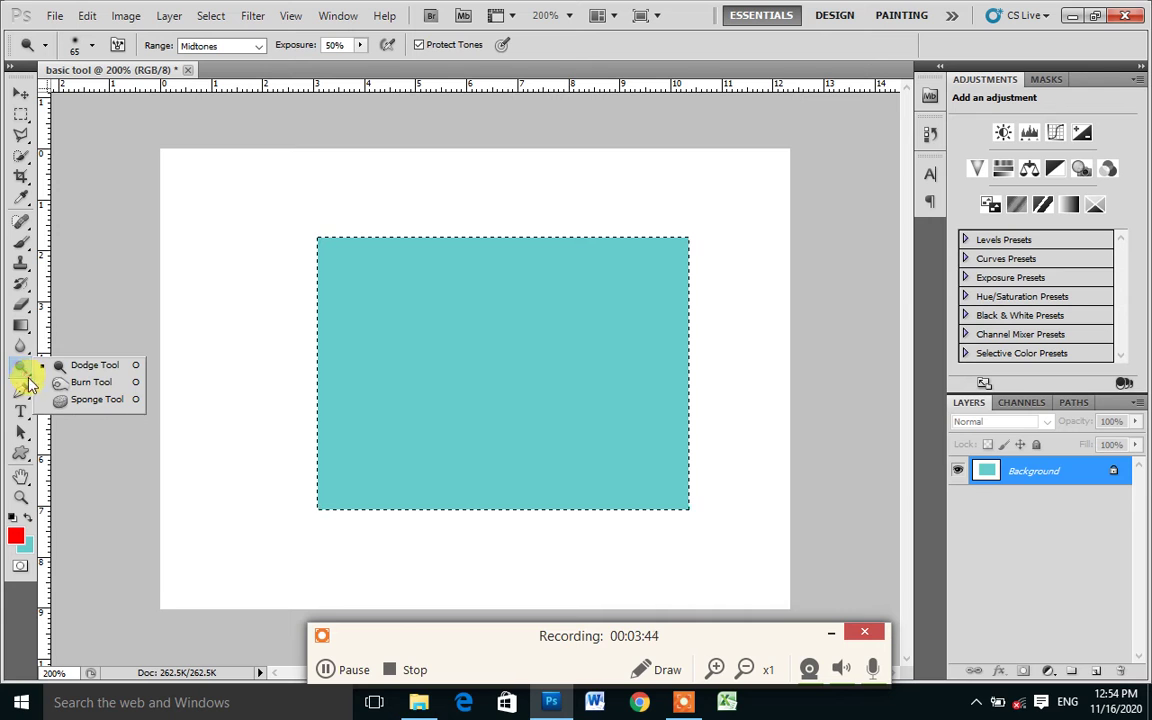
{"action": "left_click", "coordinate": [27, 250]}
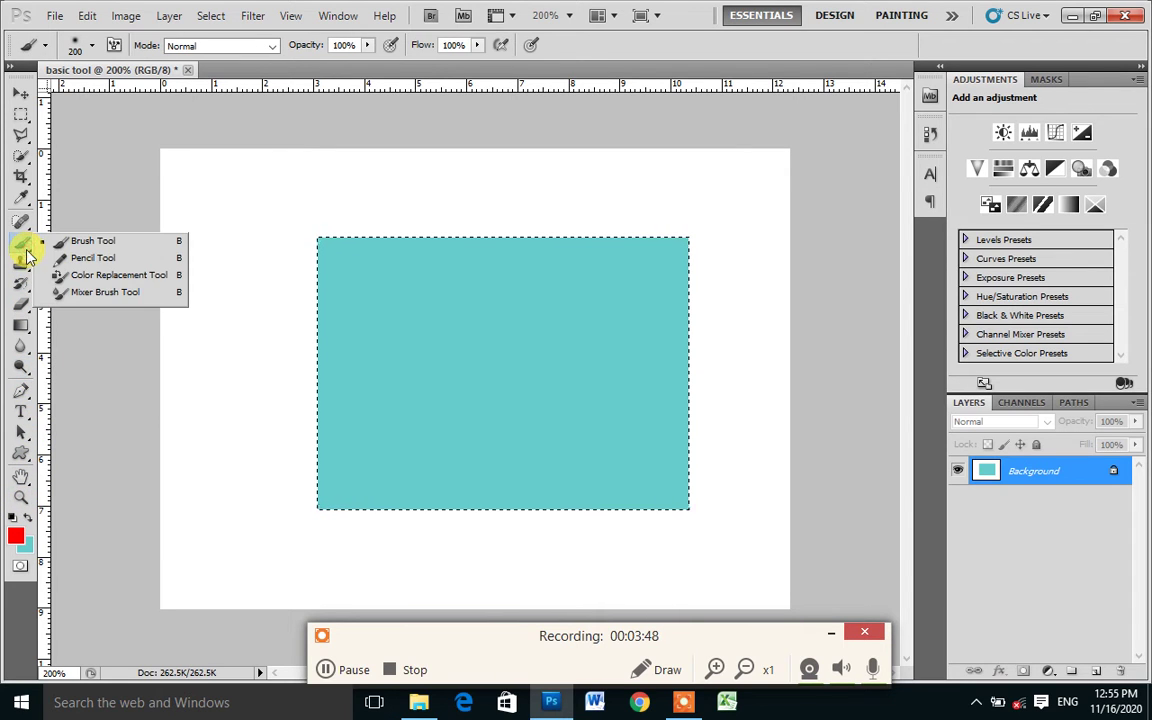
{"action": "left_click", "coordinate": [21, 286]}
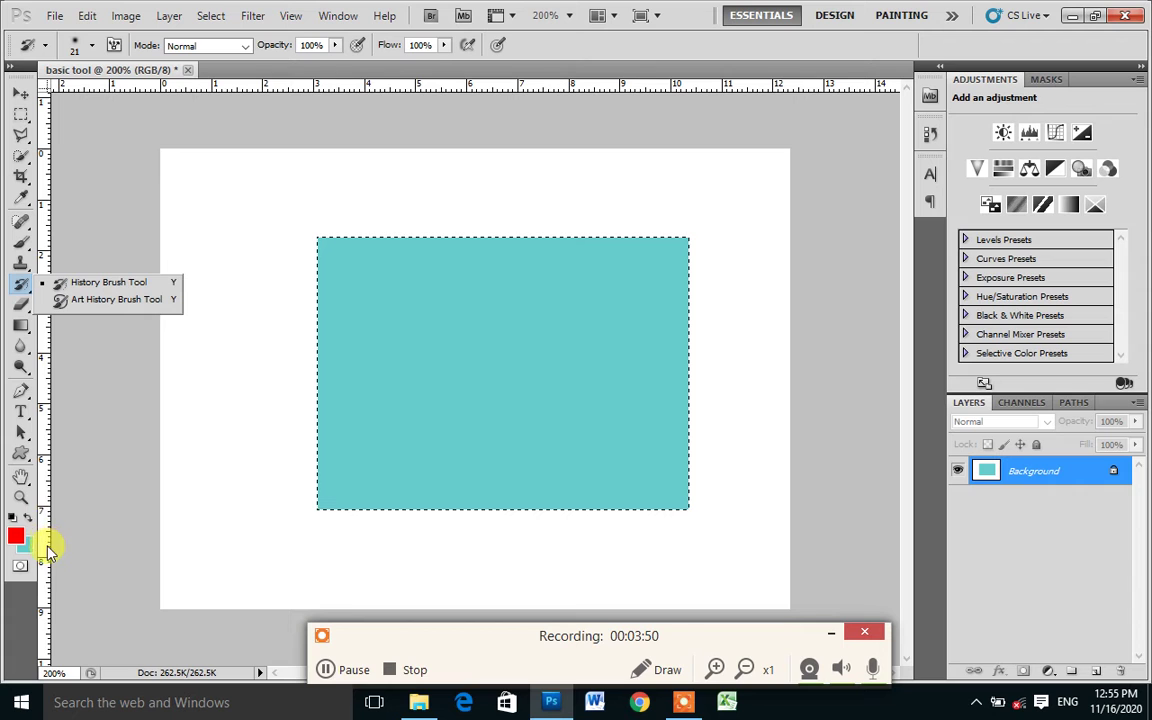
{"action": "left_click", "coordinate": [24, 328]}
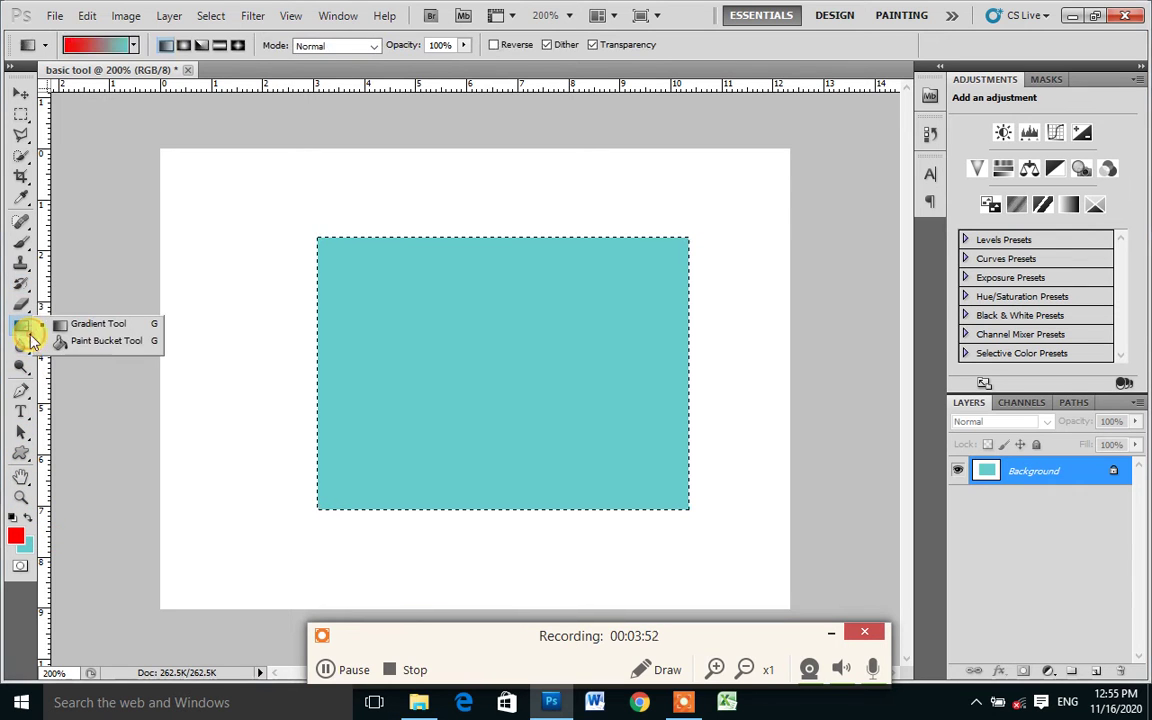
{"action": "left_click", "coordinate": [70, 341]}
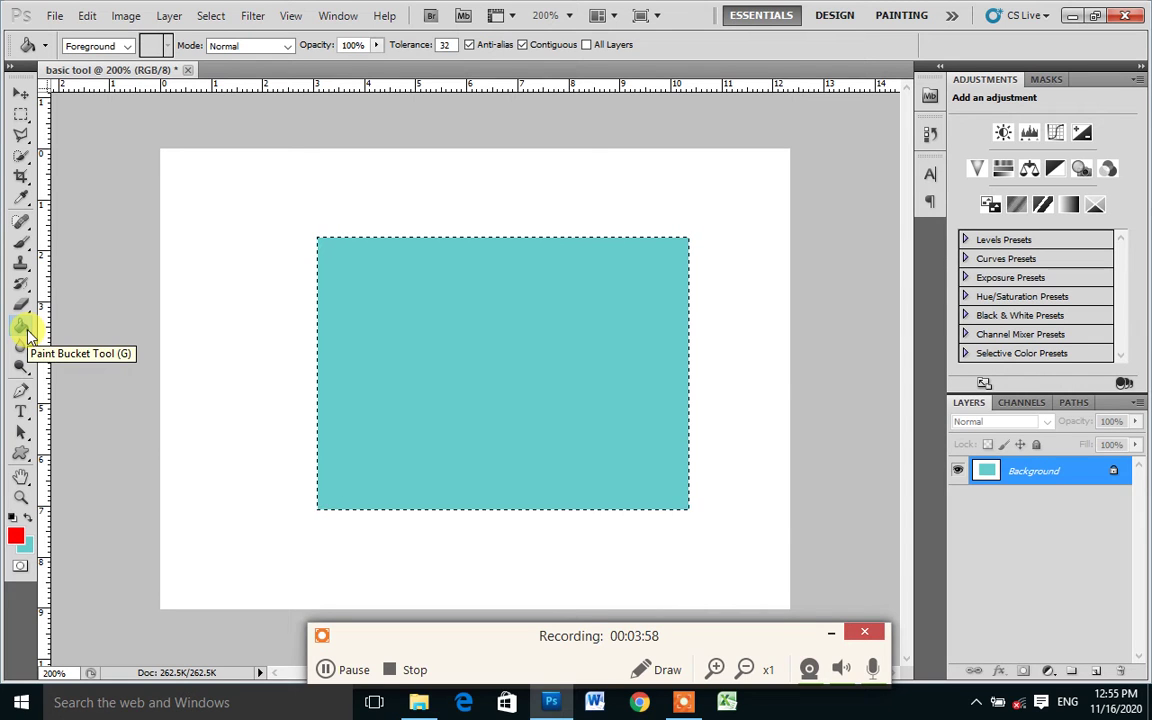
{"action": "left_click", "coordinate": [422, 362]}
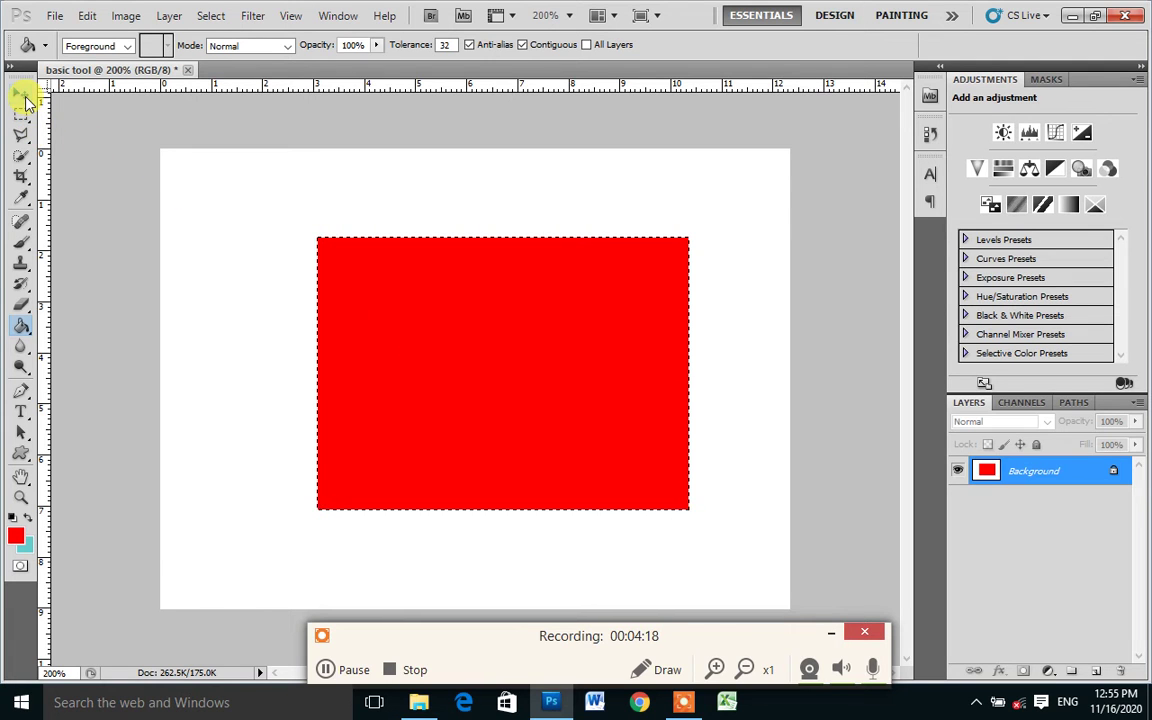
{"action": "left_click", "coordinate": [22, 95]}
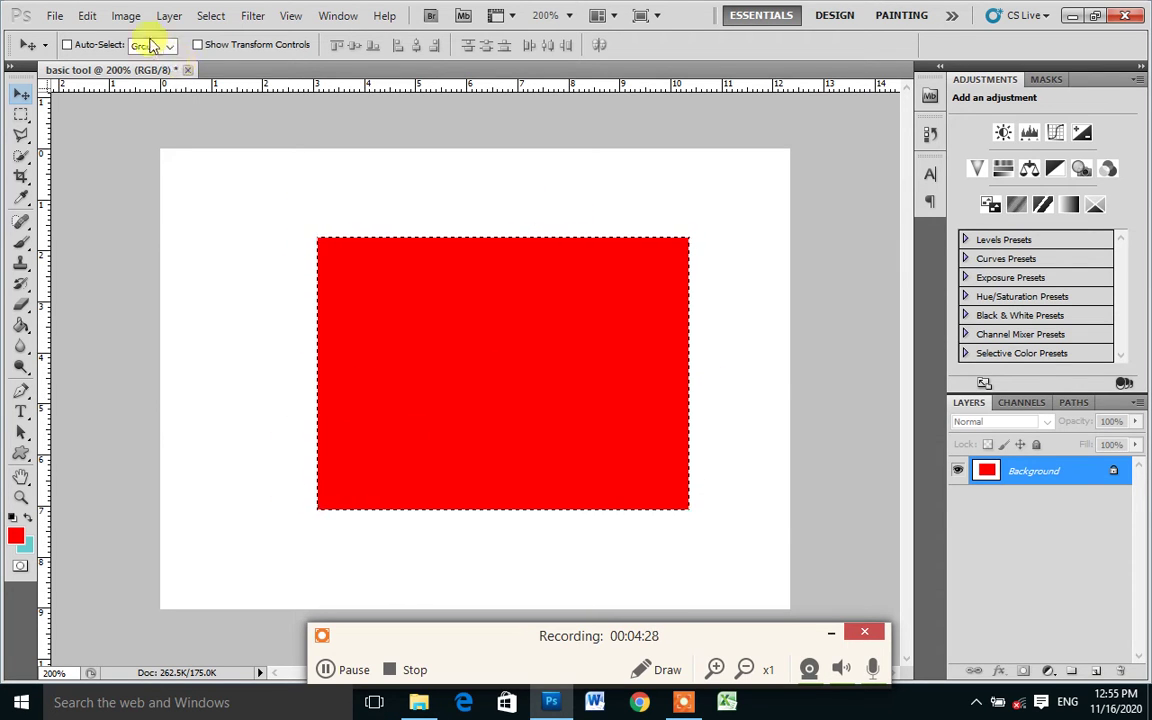
- Deselect the red rectangle and dismiss the locked-layer error from a move attempt
{"action": "left_click", "coordinate": [211, 16]}
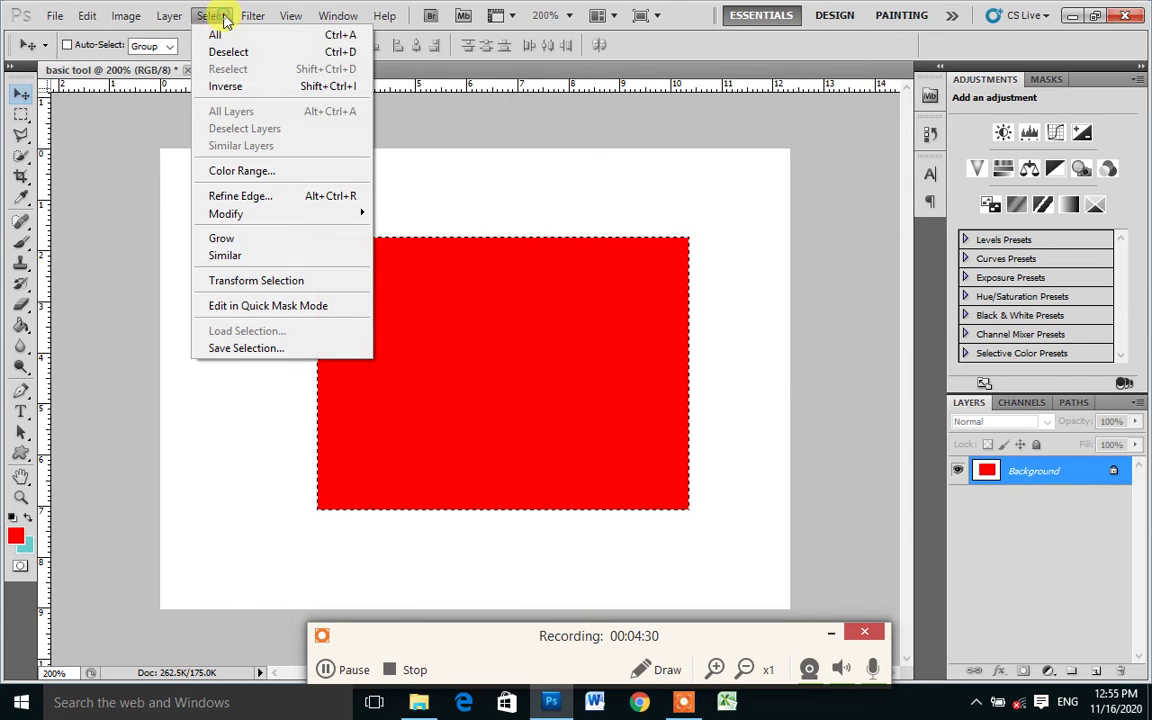
{"action": "left_click", "coordinate": [254, 60]}
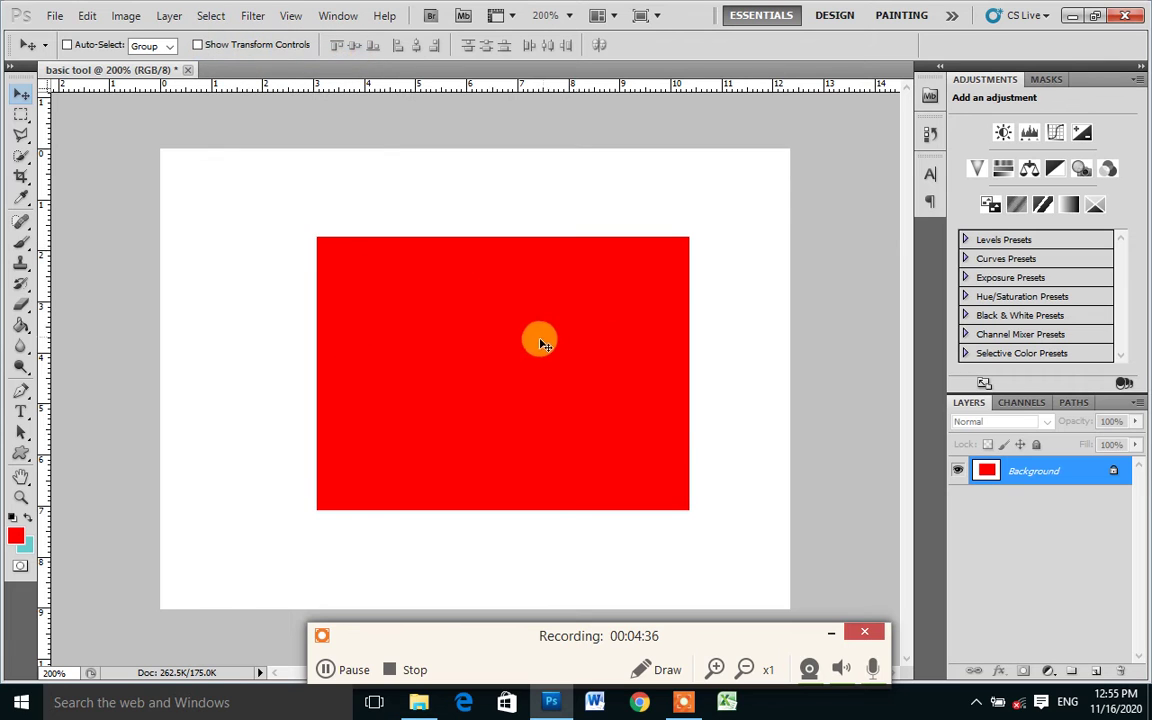
{"action": "left_click", "coordinate": [545, 349]}
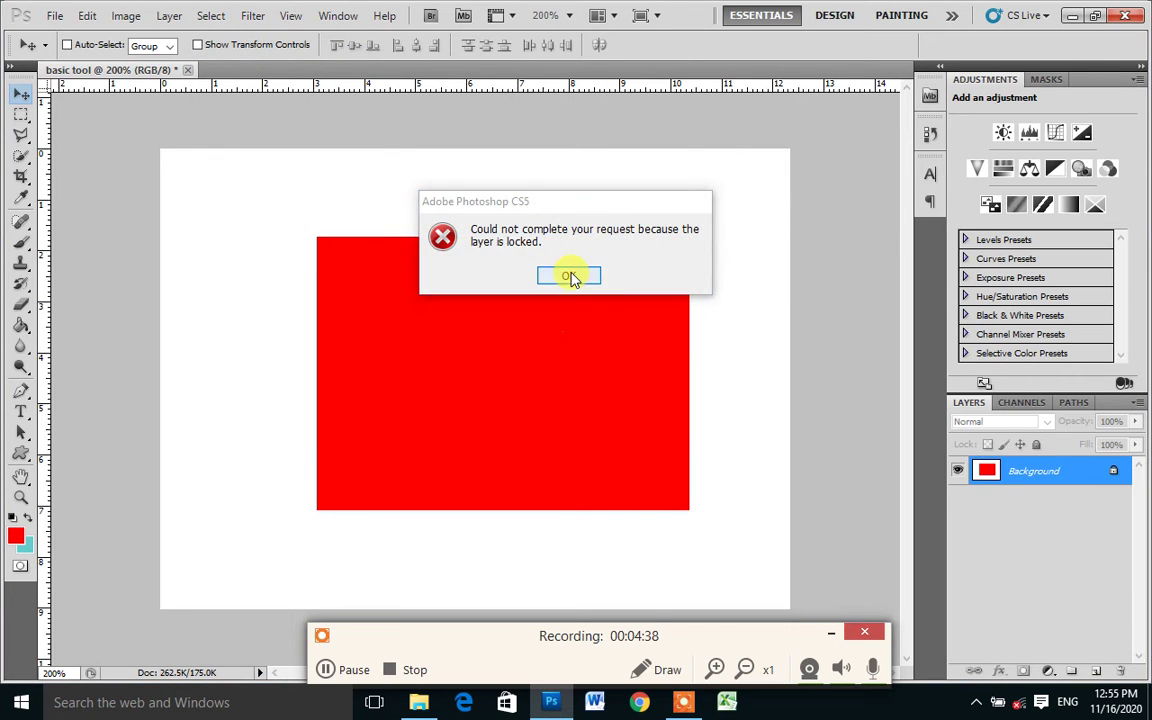
{"action": "left_click", "coordinate": [568, 274]}
{"action": "left_click", "coordinate": [990, 473]}
{"action": "left_click", "coordinate": [987, 472]}
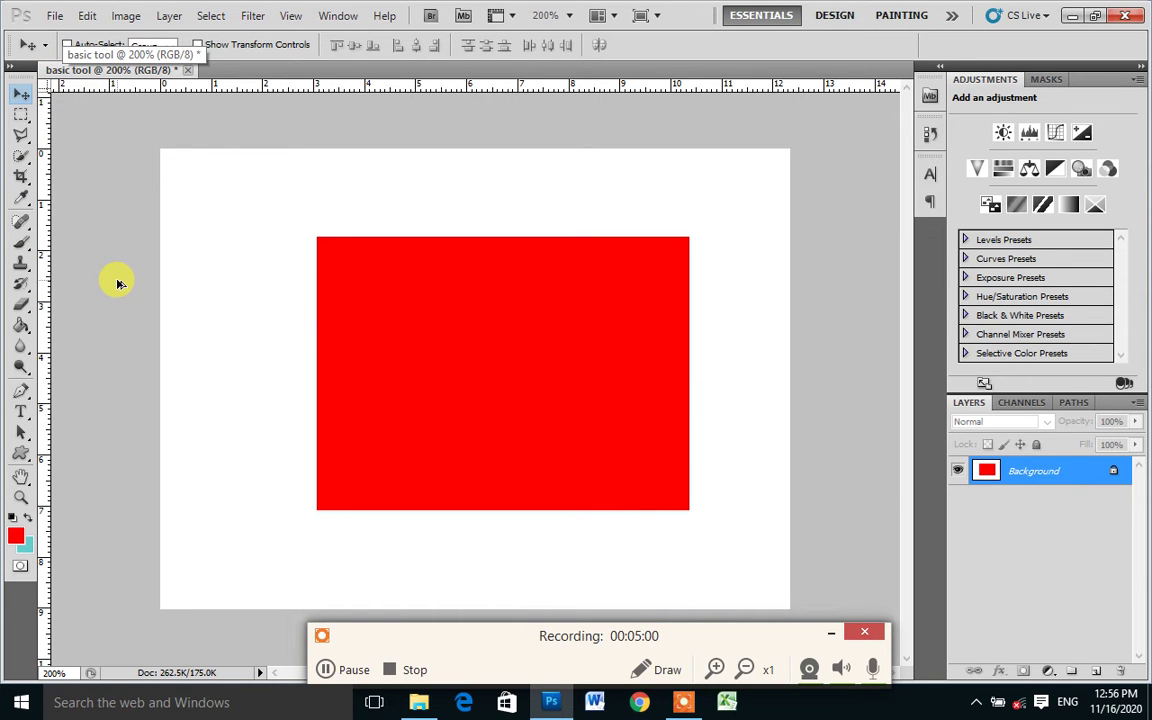
- Reselect the rectangle, clear it to white, and deselect
{"action": "key", "text": "ctrl+shift+d"}
{"action": "key", "text": "ctrl+BackSpace"}
{"action": "key", "text": "alt+BackSpace"}
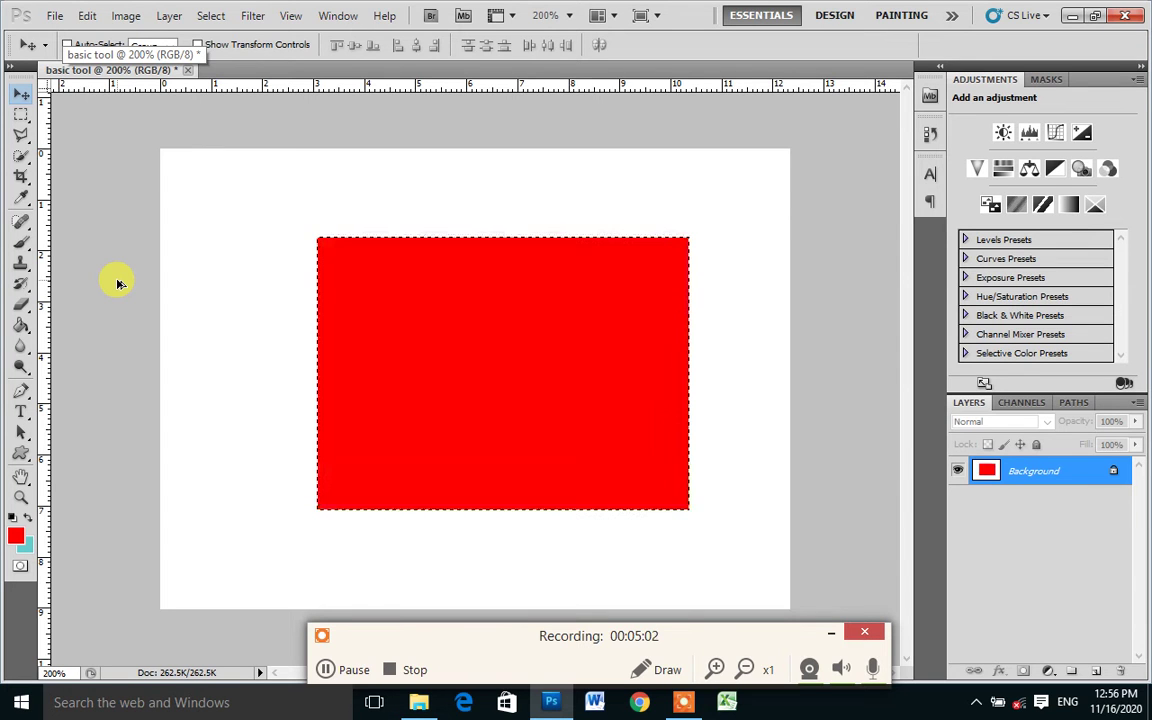
{"action": "key", "text": "ctrl+BackSpace"}
{"action": "key", "text": "Delete"}
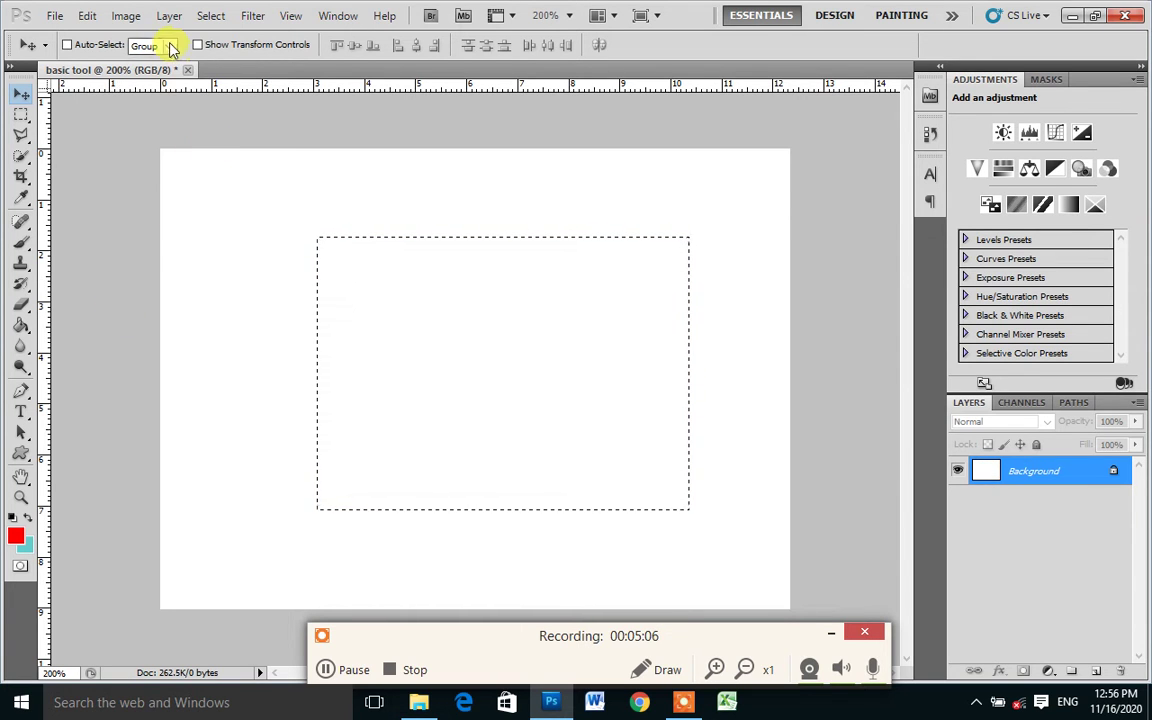
{"action": "left_click", "coordinate": [211, 16]}
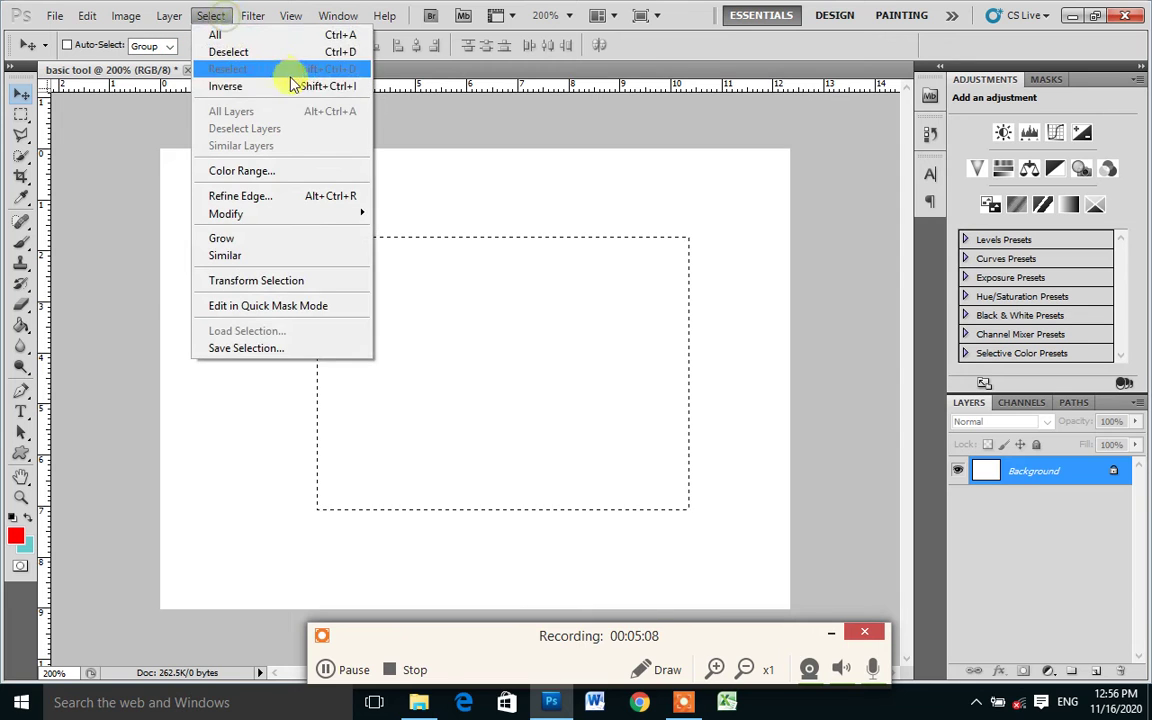
{"action": "left_click", "coordinate": [477, 280]}
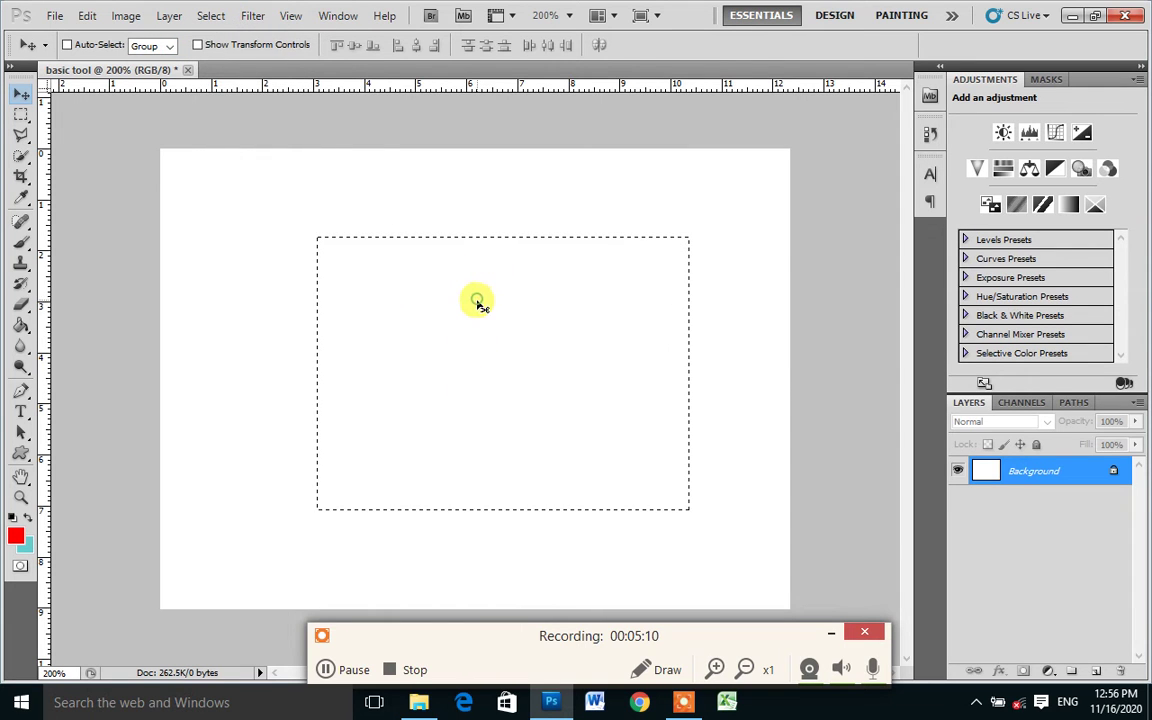
{"action": "key", "text": "ctrl+d"}
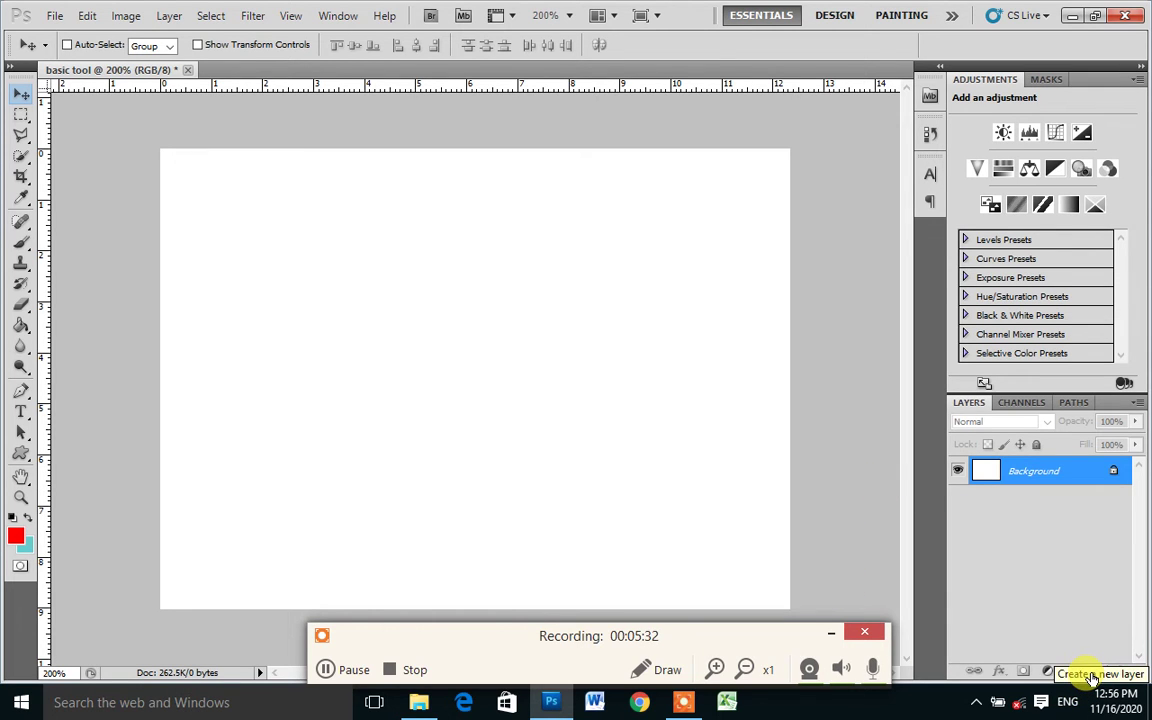
- Add a new empty Layer 1 above the Background
{"action": "left_click", "coordinate": [1093, 674]}
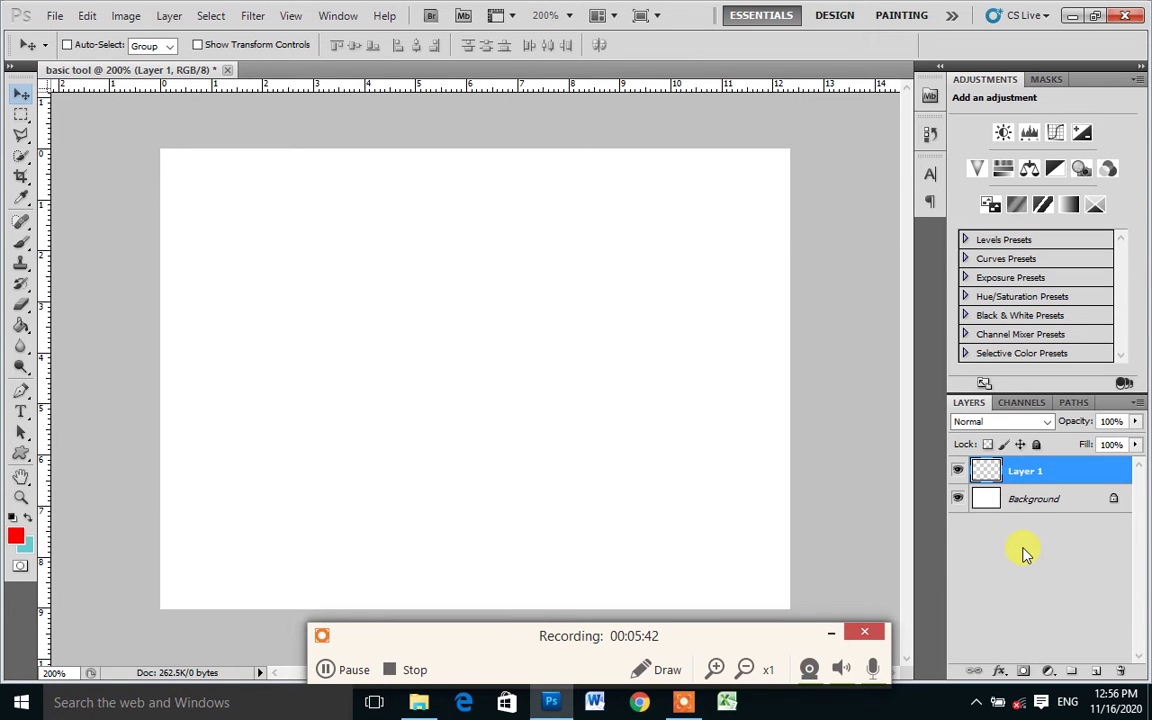
{"action": "key", "text": "ctrl+shift+n"}
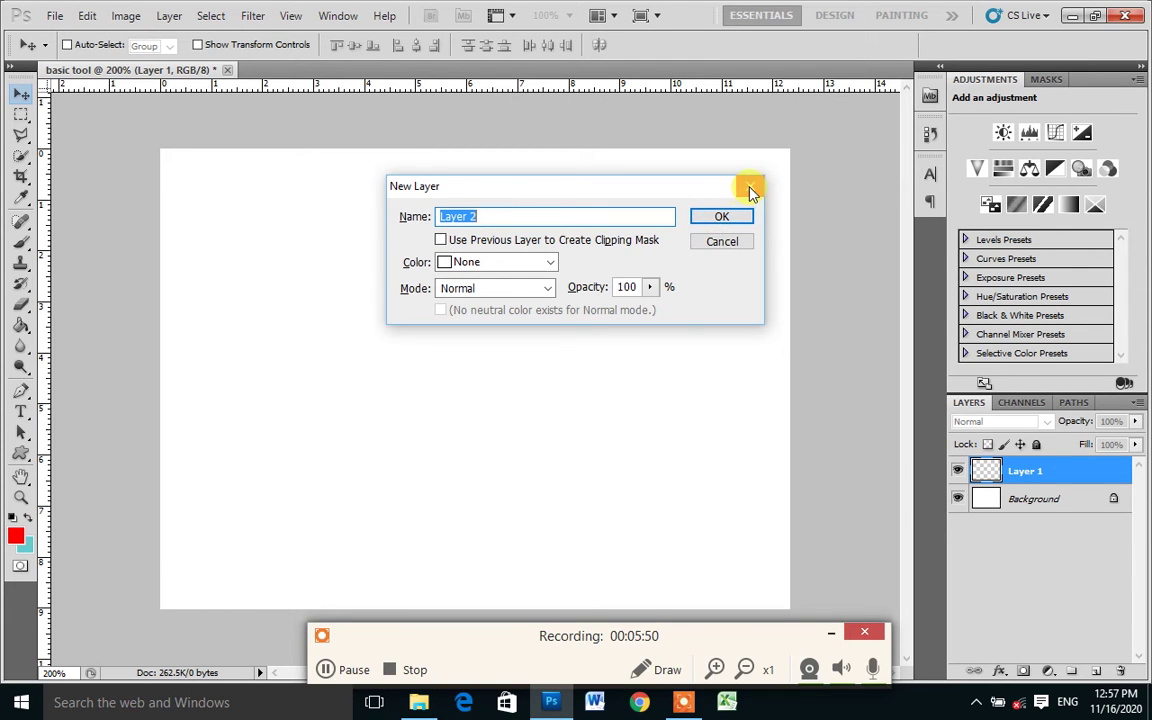
{"action": "left_click", "coordinate": [750, 186]}
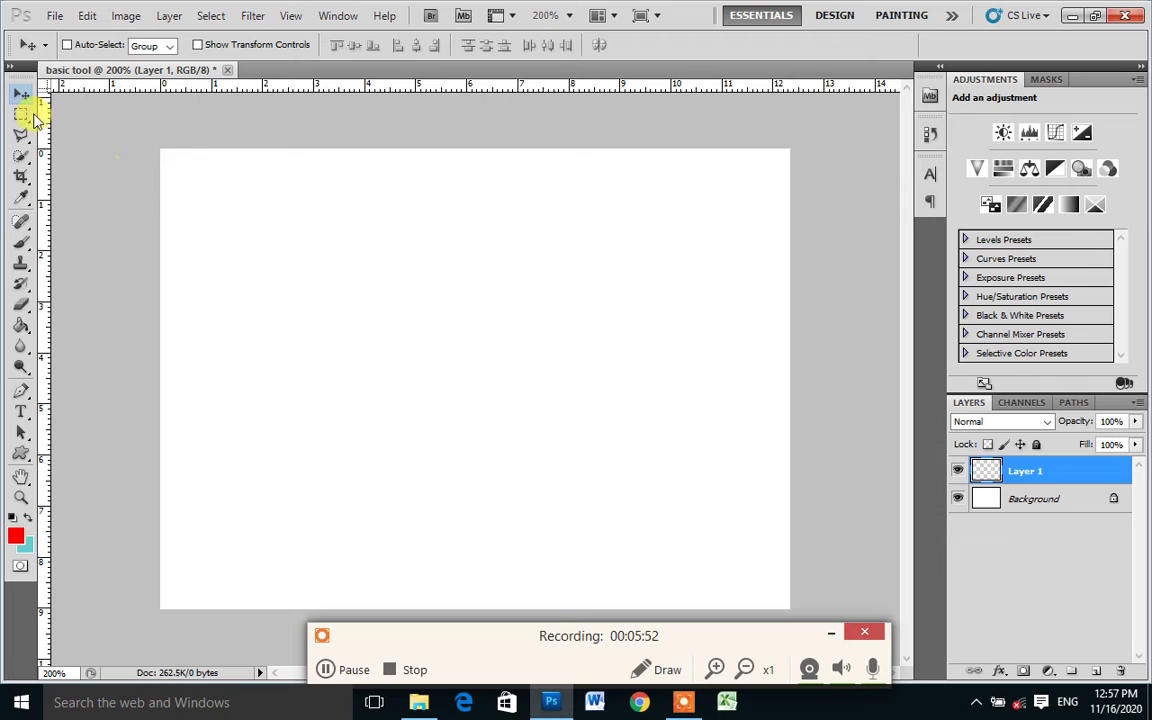
- Draw an elliptical selection, fill it teal, deselect, and move the oval up and left
{"action": "left_click", "coordinate": [21, 116]}
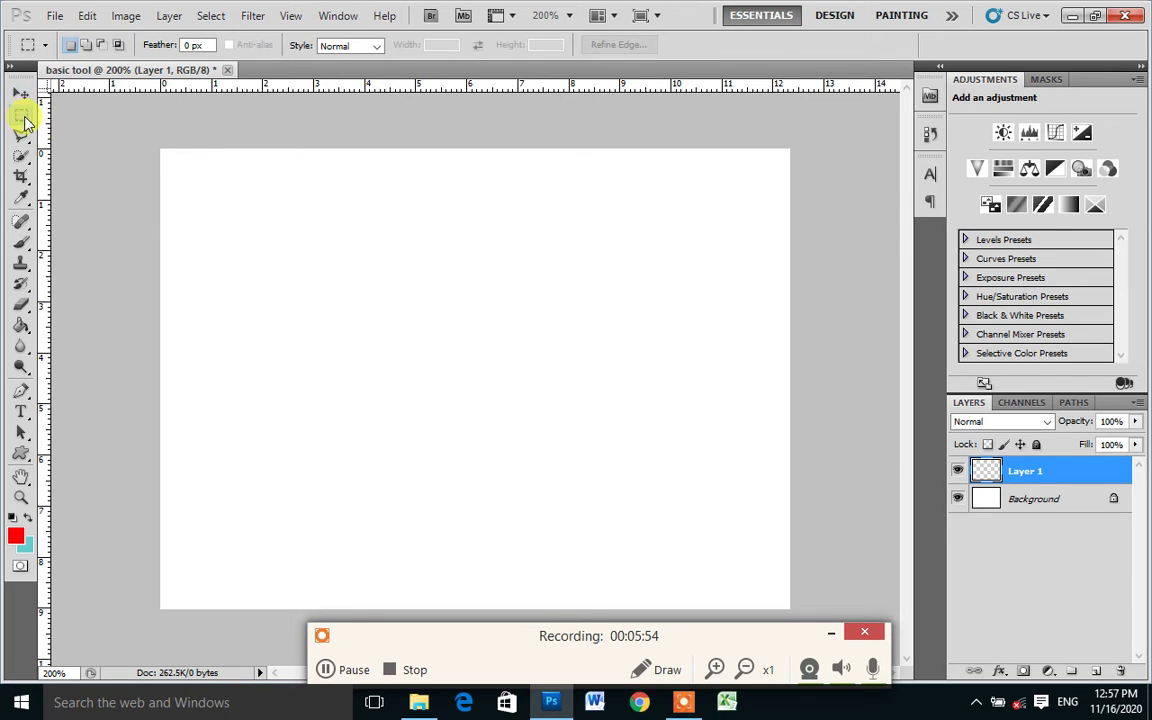
{"action": "right_click", "coordinate": [25, 122]}
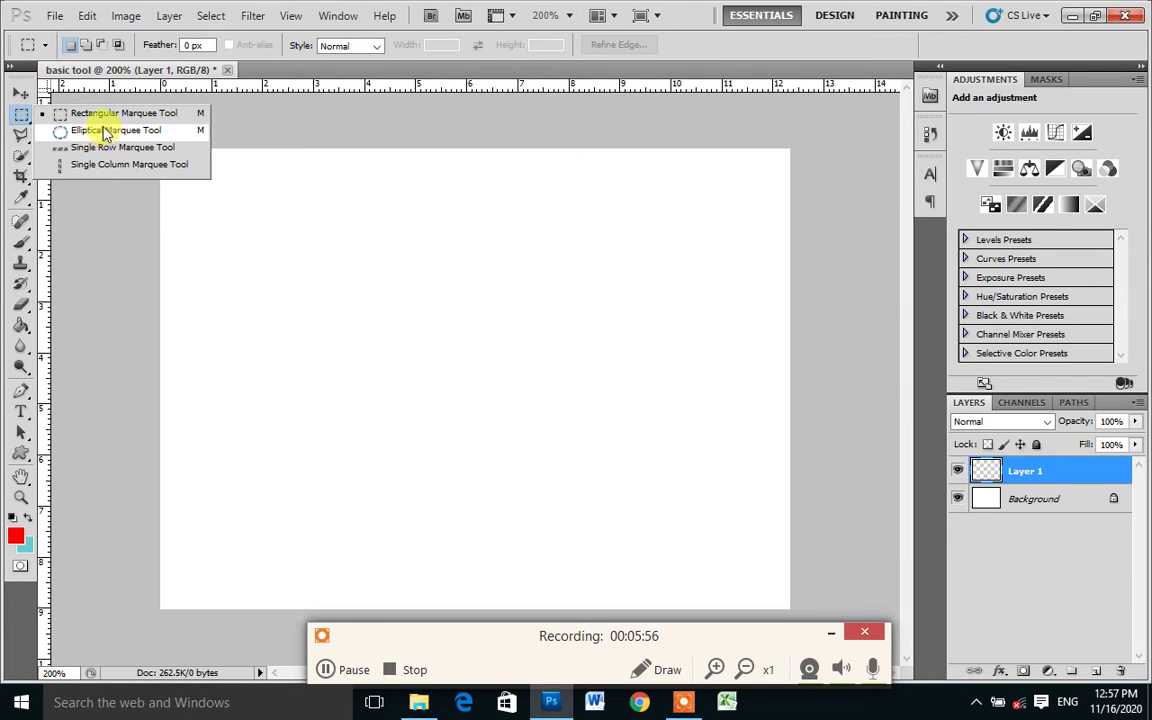
{"action": "left_click", "coordinate": [100, 131]}
{"action": "left_click_drag", "start_coordinate": [345, 245], "coordinate": [620, 479]}
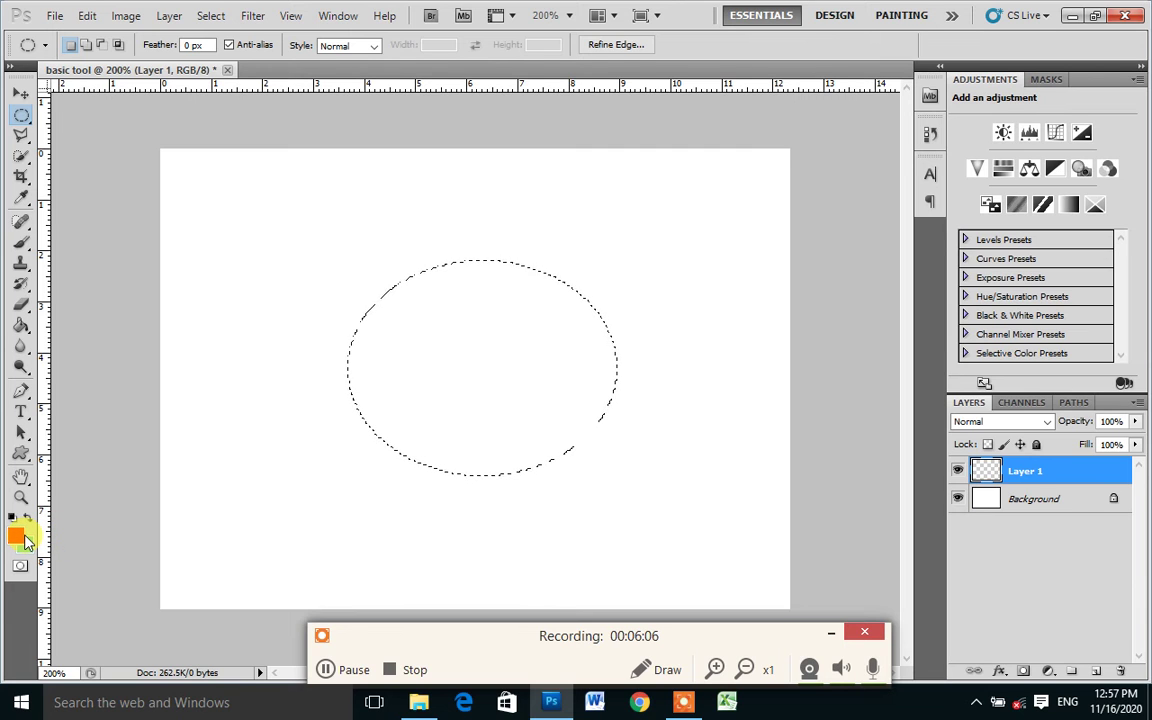
{"action": "key", "text": "alt+BackSpace"}
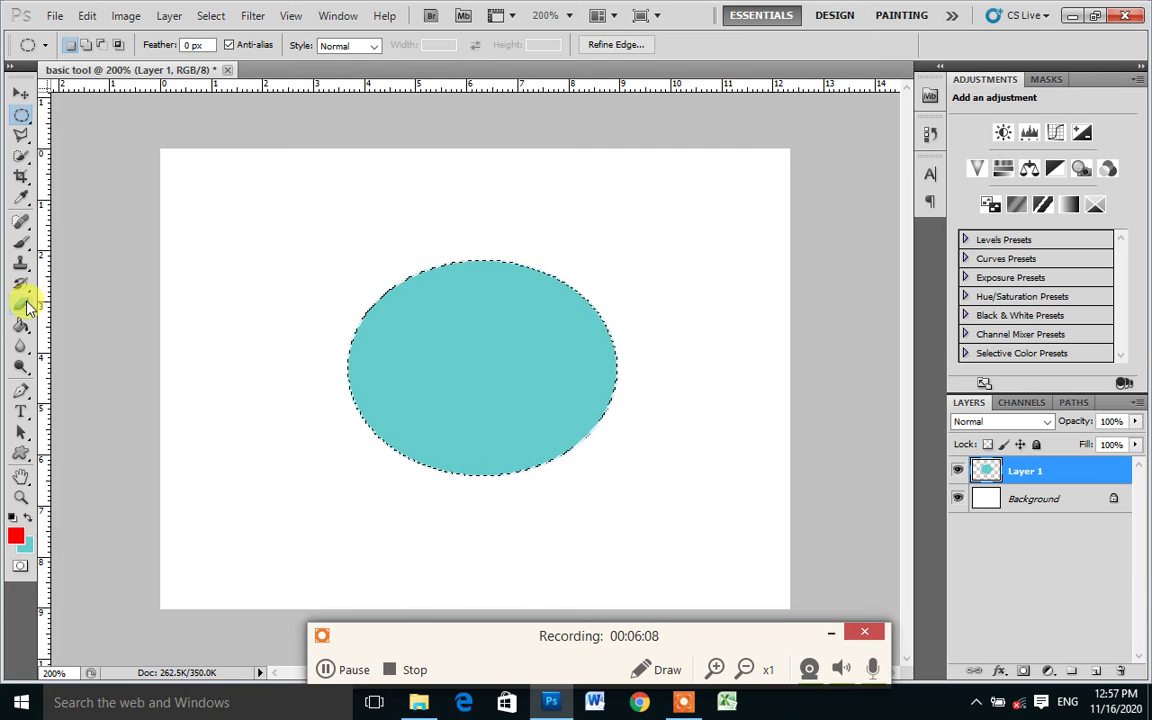
{"action": "key", "text": "ctrl+d"}
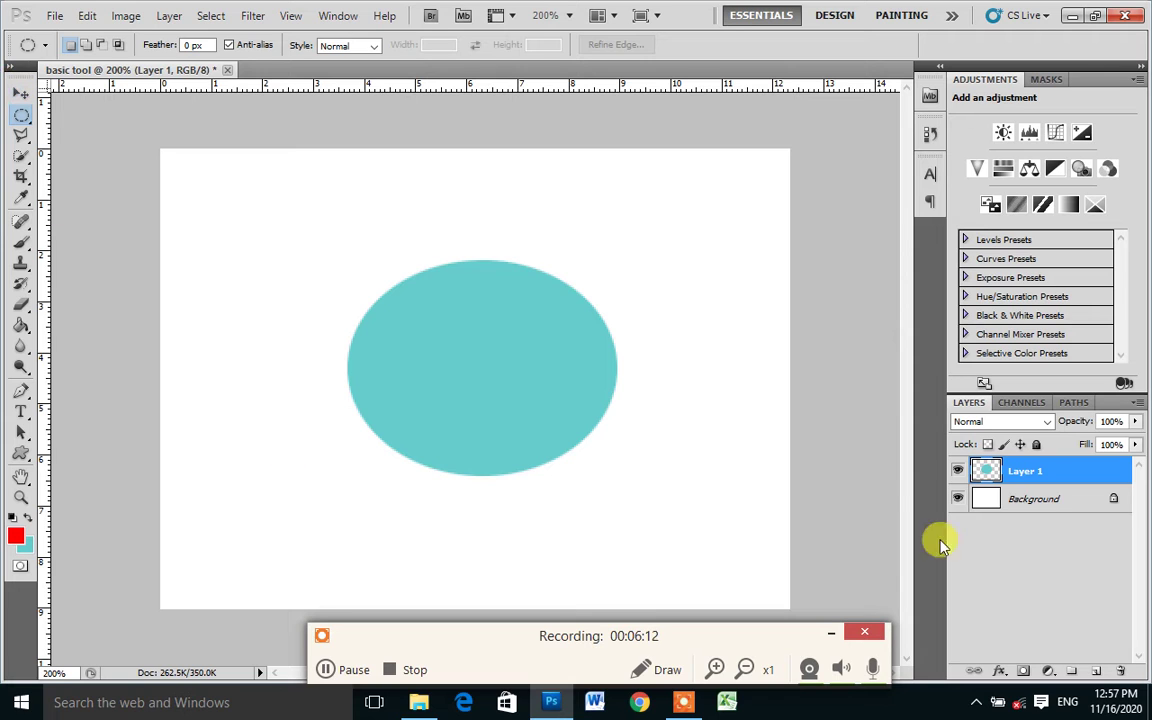
{"action": "left_click", "coordinate": [20, 94]}
{"action": "mouse_move", "coordinate": [489, 390]}
{"action": "left_mouse_down"}
{"action": "mouse_move", "coordinate": [611, 307]}
{"action": "mouse_move", "coordinate": [408, 337]}
{"action": "mouse_move", "coordinate": [438, 342]}
{"action": "left_mouse_up"}
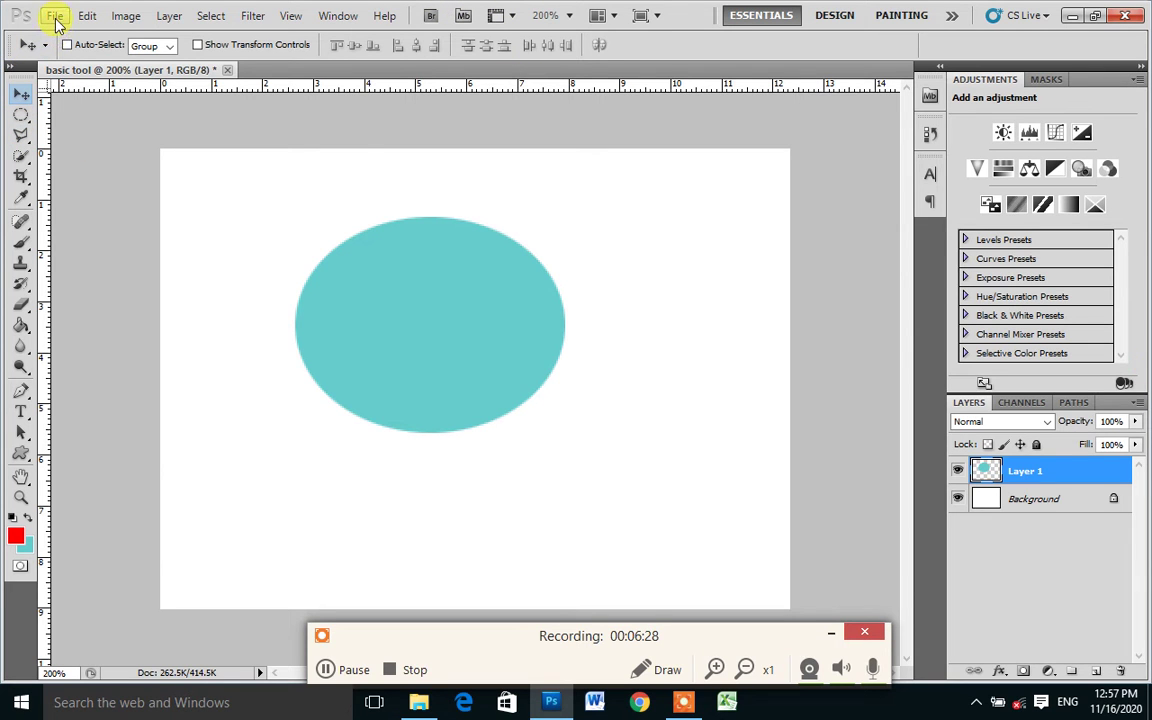
- Open 32741-5-gaming-computer-image-thumb.png from the All Logo folder and drag it toward the basic tool tab
{"action": "left_click", "coordinate": [55, 16]}
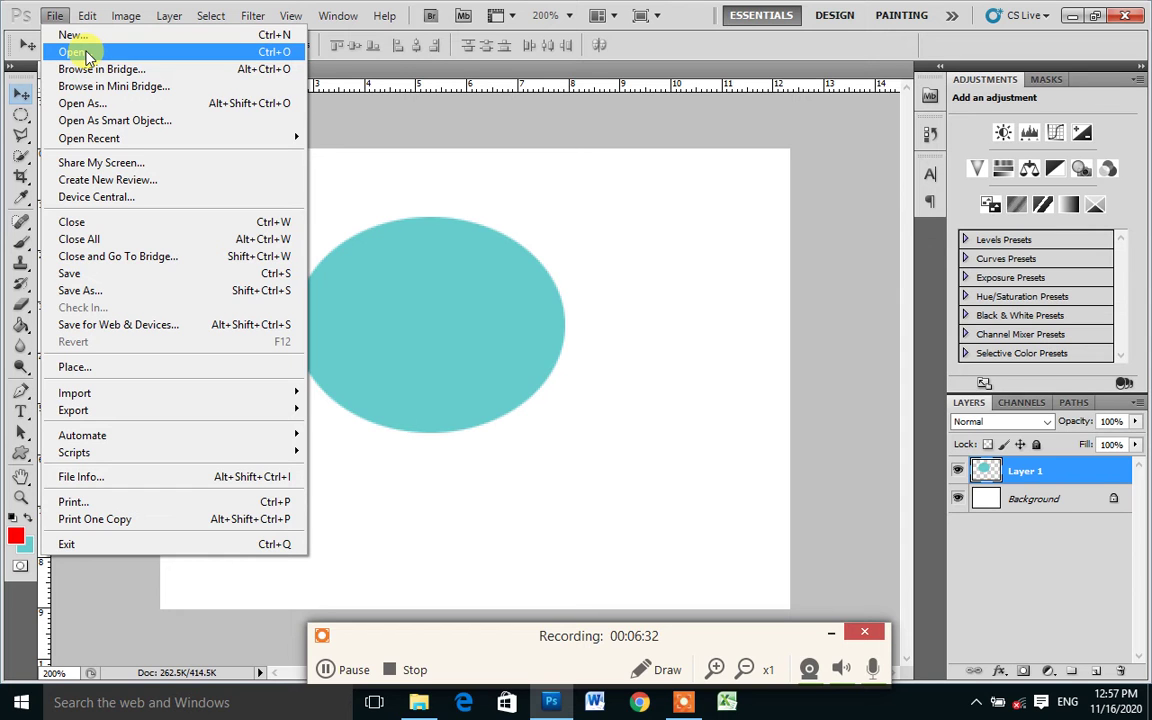
{"action": "left_click", "coordinate": [75, 52]}
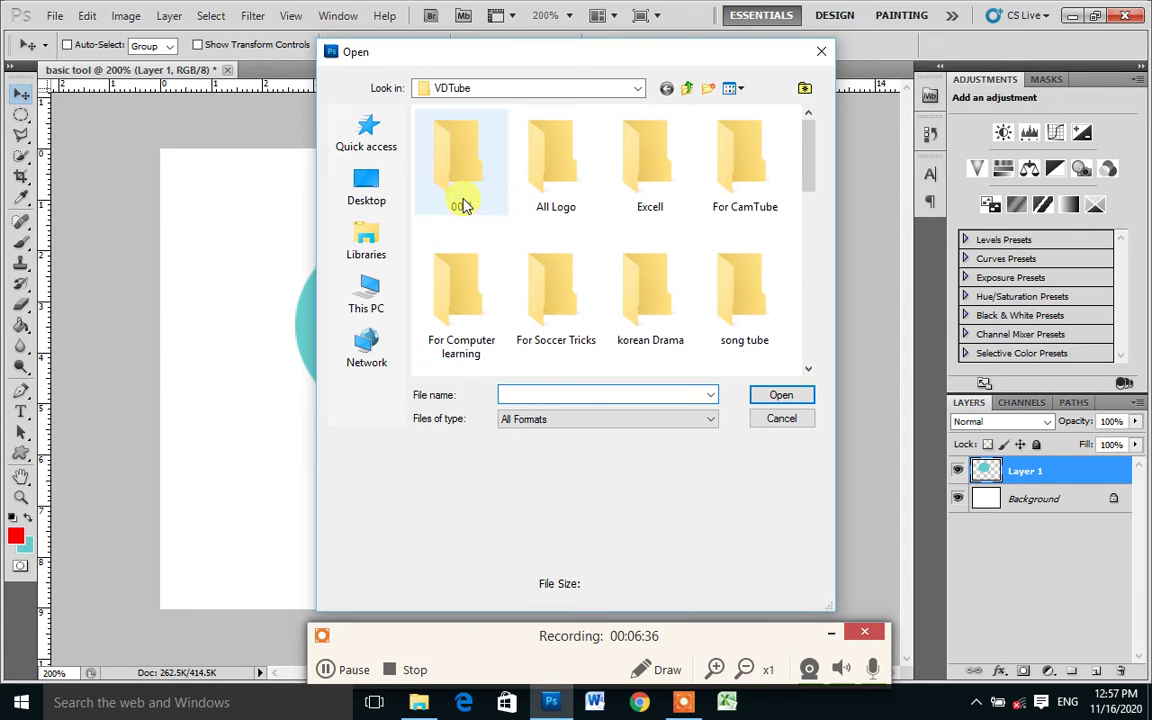
{"action": "double_click", "coordinate": [571, 188]}
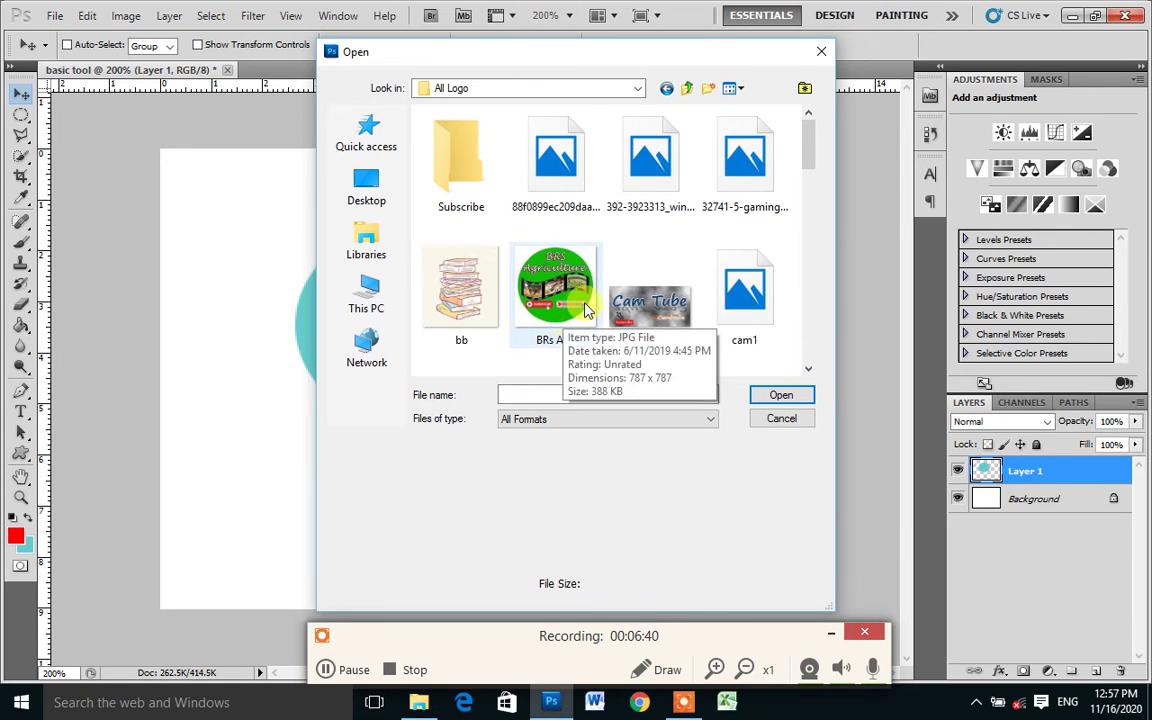
{"action": "left_click", "coordinate": [742, 155]}
{"action": "left_click", "coordinate": [760, 398]}
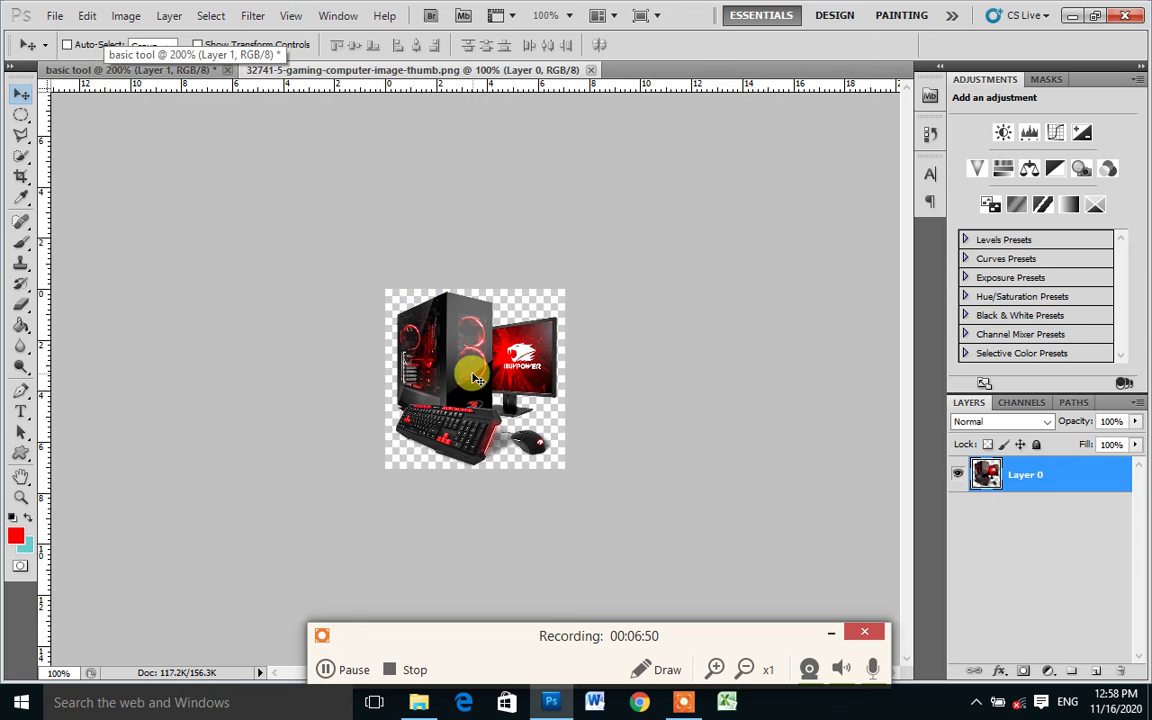
{"action": "mouse_move", "coordinate": [470, 372]}
{"action": "left_mouse_down"}
{"action": "mouse_move", "coordinate": [112, 49]}
{"action": "mouse_move", "coordinate": [117, 73]}
{"action": "left_mouse_up"}
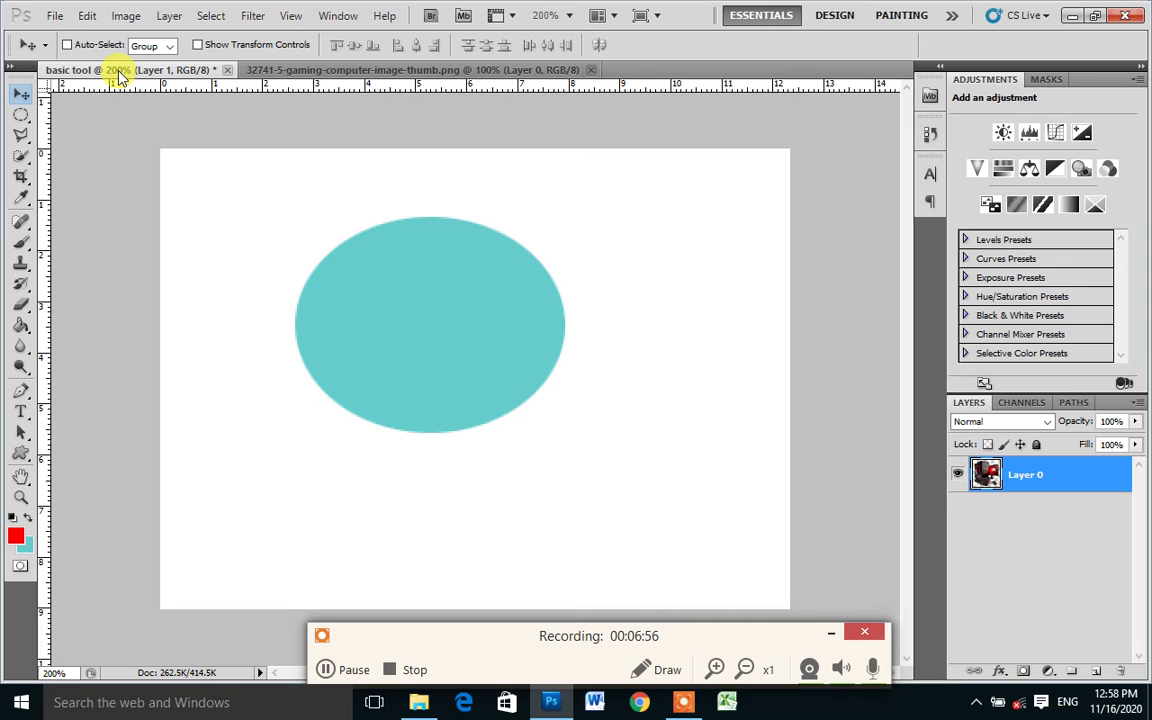
- Drop the gaming PC image over the teal ellipse, select its monitor screen, and move it right
{"action": "left_click_drag", "start_coordinate": [117, 76], "coordinate": [196, 122]}
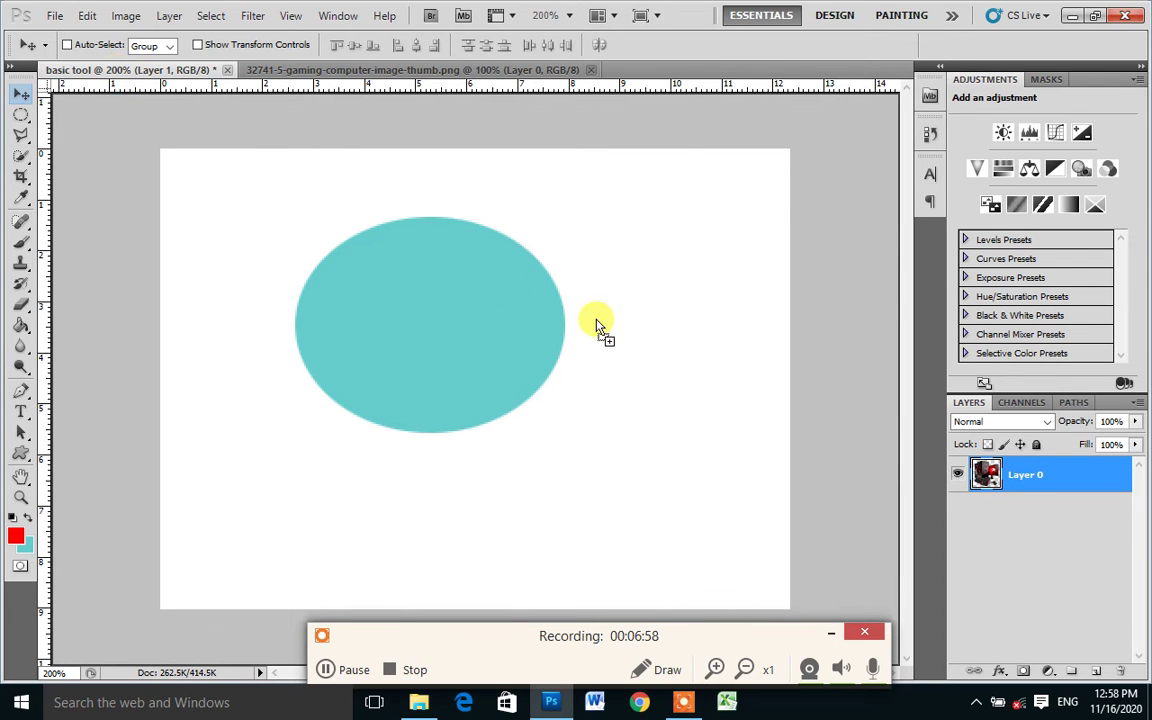
{"action": "mouse_move", "coordinate": [597, 327]}
{"action": "left_mouse_down"}
{"action": "mouse_move", "coordinate": [681, 404]}
{"action": "mouse_move", "coordinate": [310, 315]}
{"action": "mouse_move", "coordinate": [471, 357]}
{"action": "left_mouse_up"}
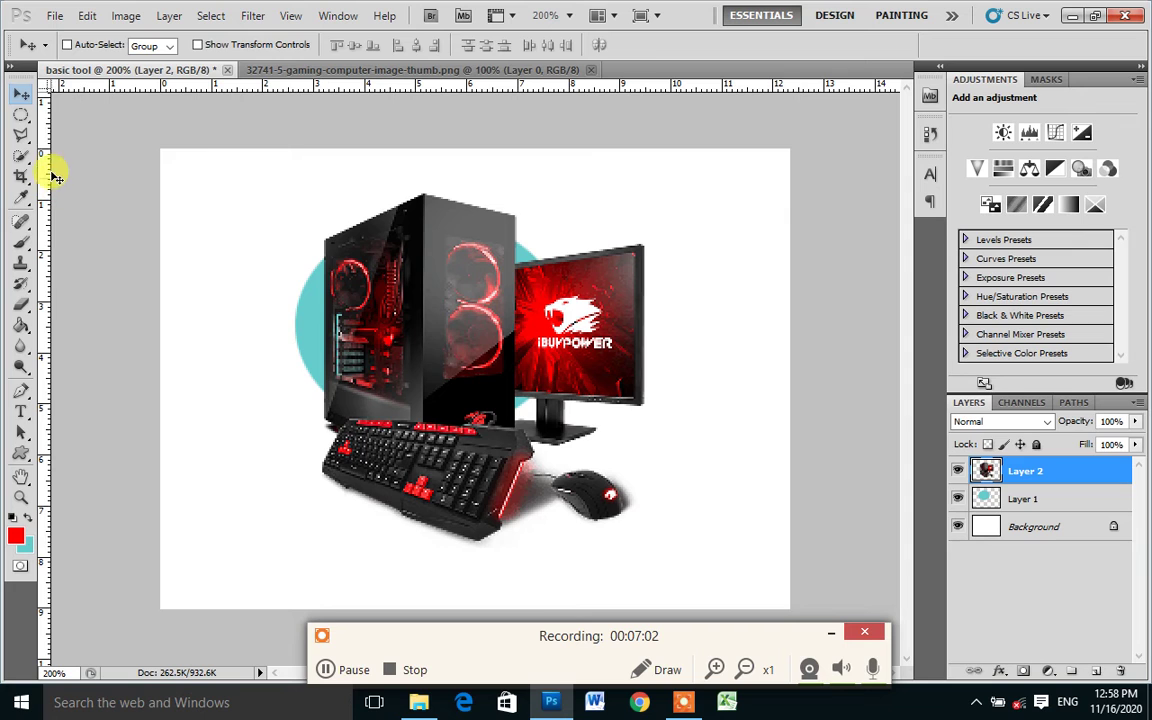
{"action": "left_click", "coordinate": [20, 115]}
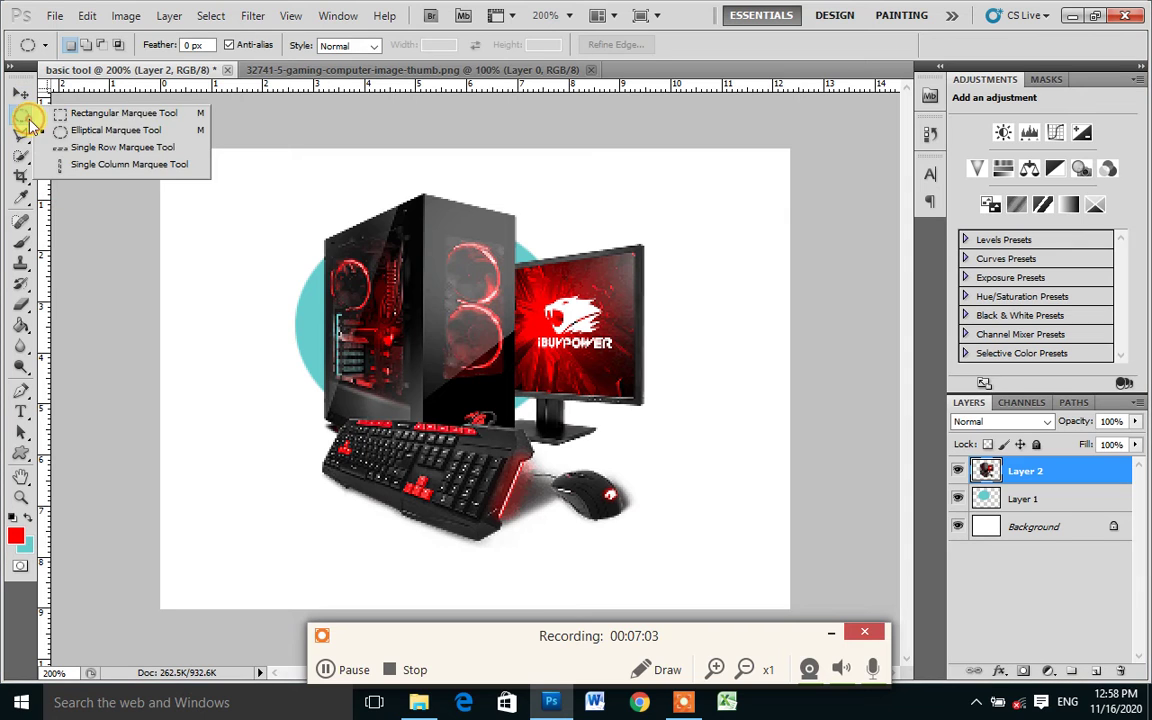
{"action": "left_click", "coordinate": [85, 115]}
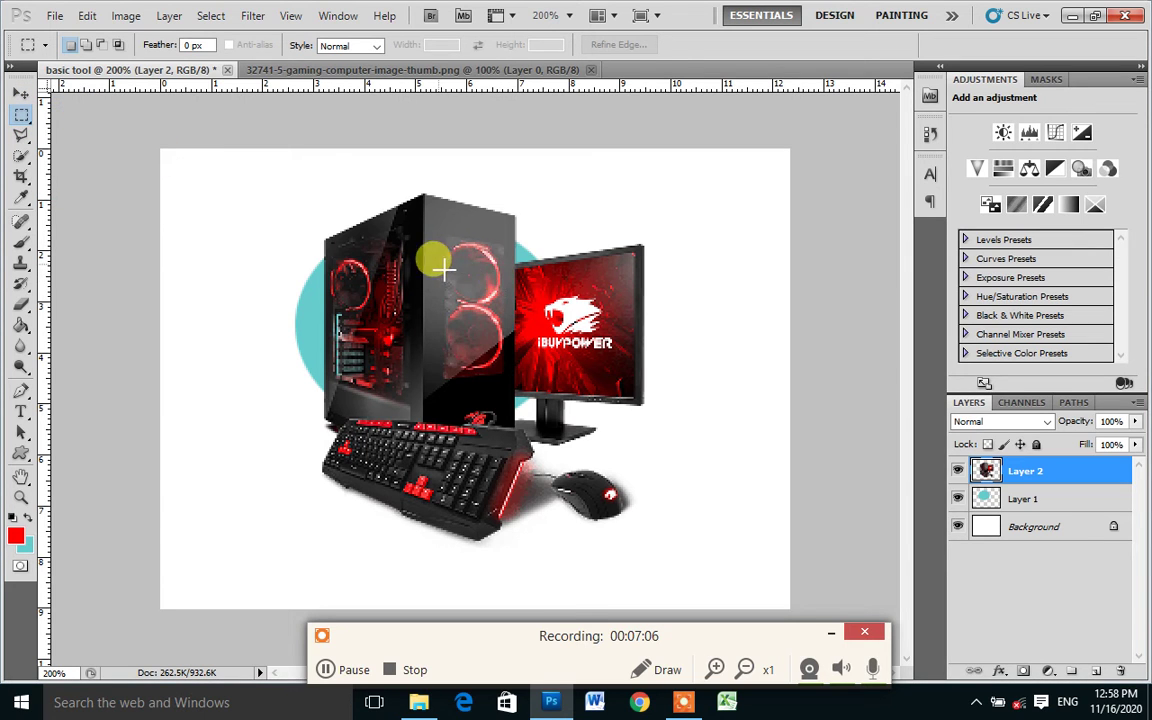
{"action": "mouse_move", "coordinate": [516, 264]}
{"action": "left_mouse_down"}
{"action": "mouse_move", "coordinate": [634, 379]}
{"action": "mouse_move", "coordinate": [640, 402]}
{"action": "left_mouse_up"}
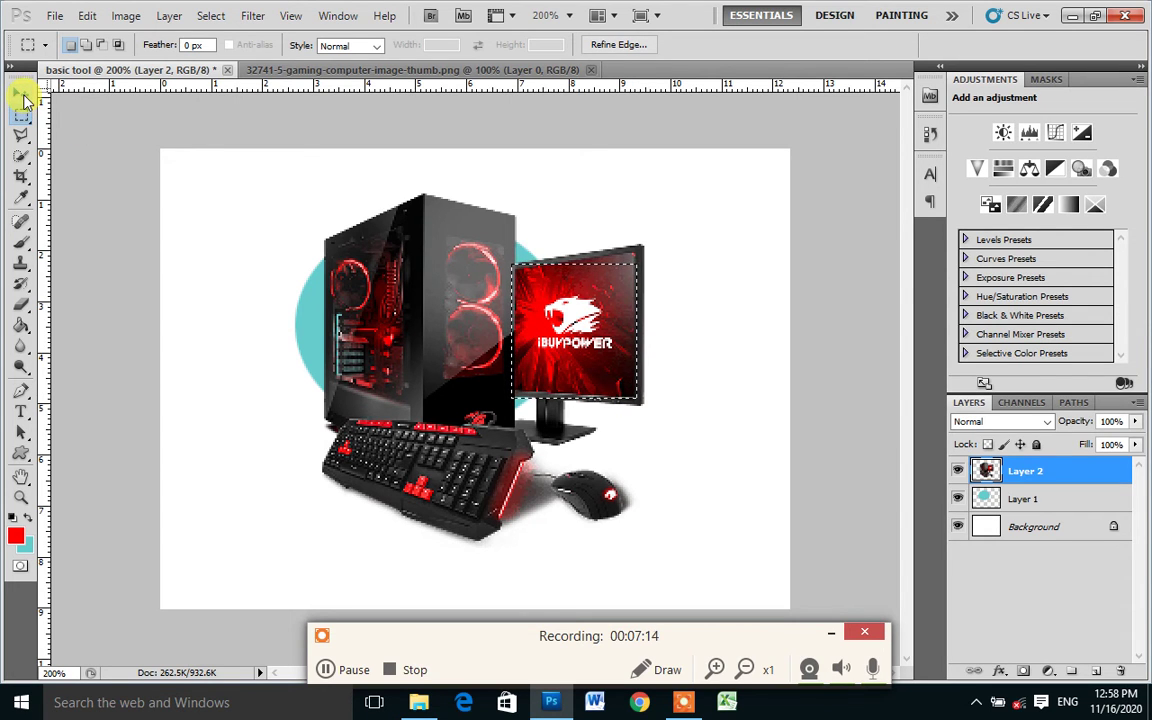
{"action": "left_click", "coordinate": [22, 97]}
{"action": "mouse_move", "coordinate": [560, 345]}
{"action": "left_mouse_down"}
{"action": "mouse_move", "coordinate": [238, 348]}
{"action": "mouse_move", "coordinate": [293, 411]}
{"action": "mouse_move", "coordinate": [596, 463]}
{"action": "mouse_move", "coordinate": [627, 494]}
{"action": "mouse_move", "coordinate": [686, 454]}
{"action": "mouse_move", "coordinate": [706, 427]}
{"action": "mouse_move", "coordinate": [706, 392]}
{"action": "left_mouse_up"}
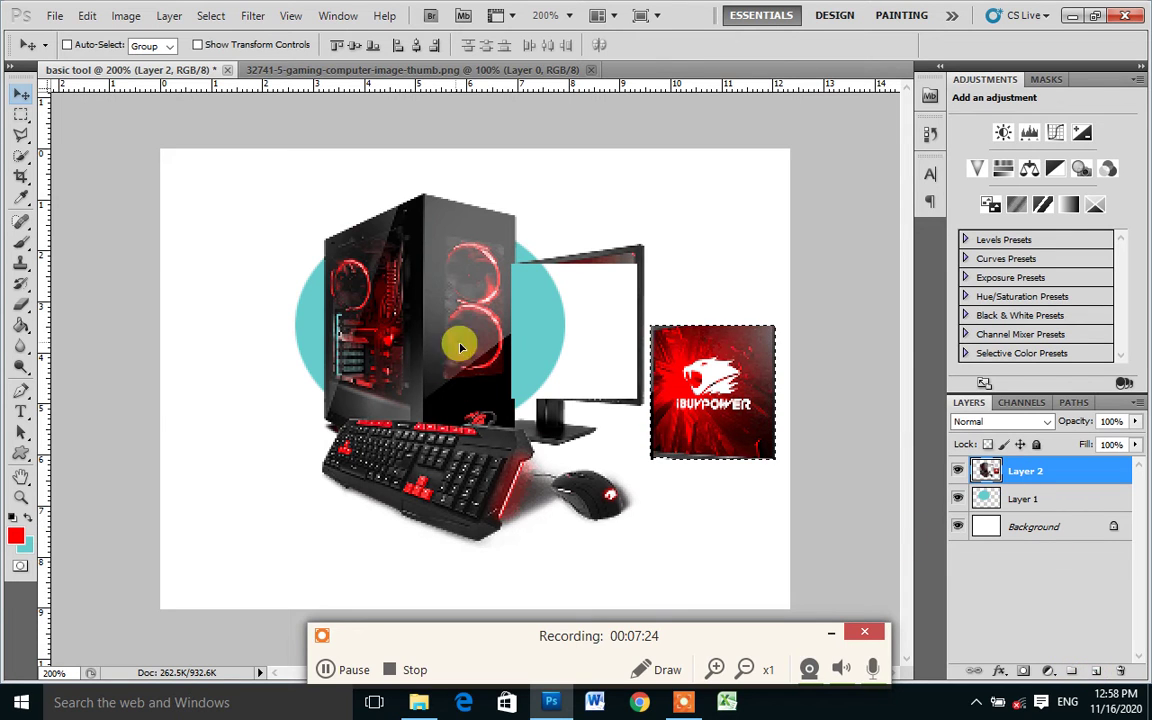
- Add a layer, dismiss the empty-selection error, deselect, and shift the Layer 2 PC artwork left
{"action": "left_click", "coordinate": [1098, 672]}
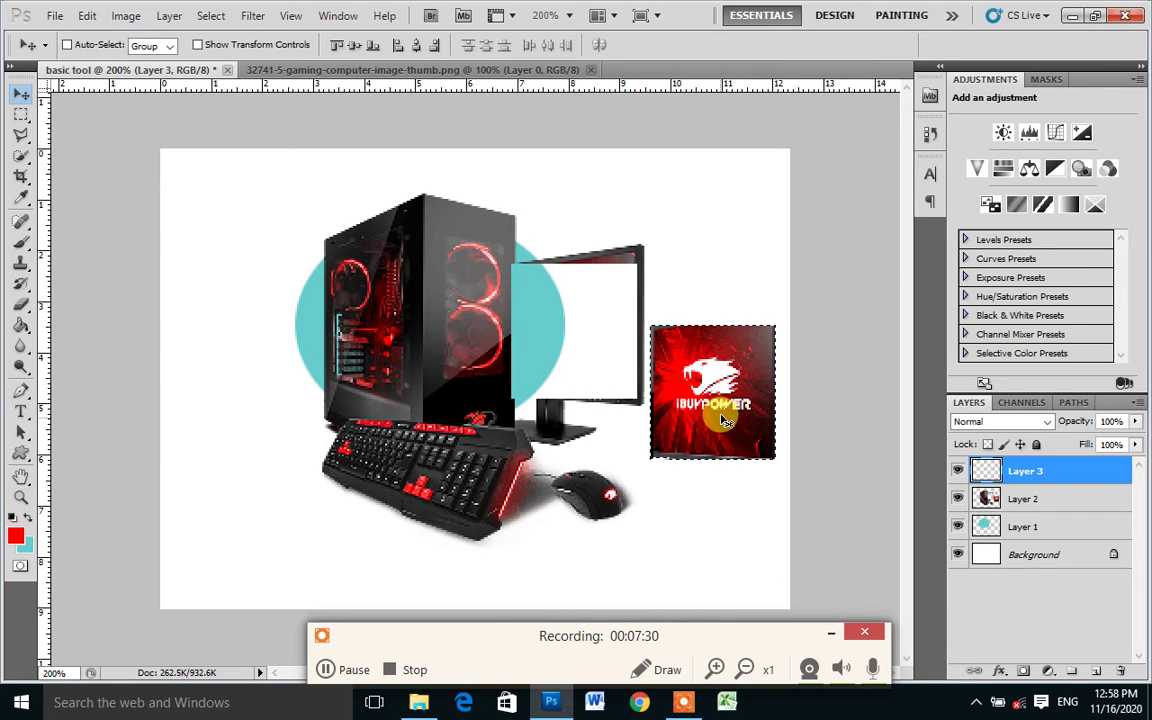
{"action": "left_click_drag", "start_coordinate": [660, 370], "coordinate": [625, 368]}
{"action": "left_click", "coordinate": [566, 283]}
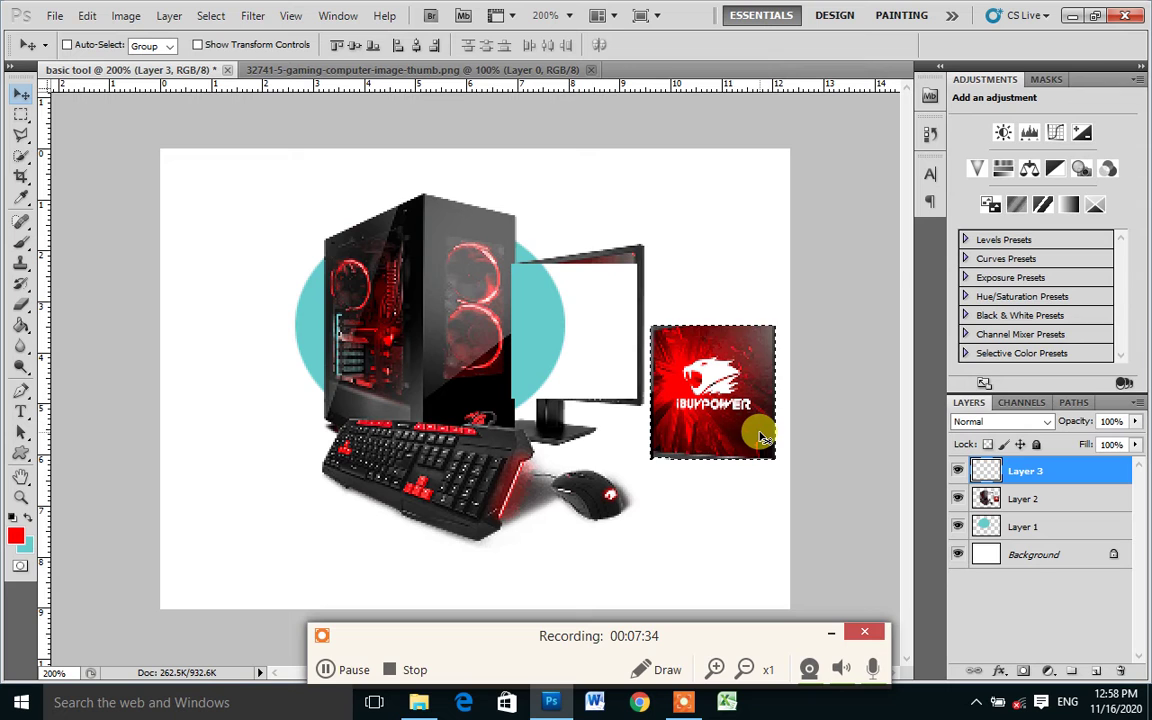
{"action": "key", "text": "ctrl+d"}
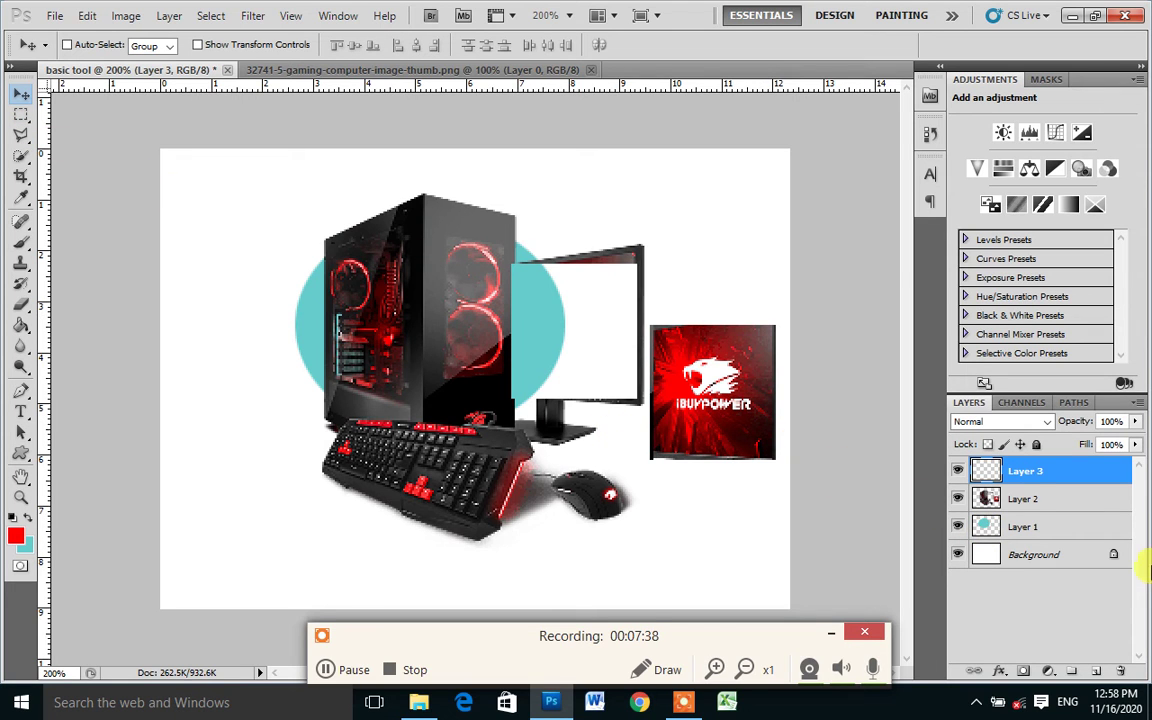
{"action": "left_click", "coordinate": [1015, 498]}
{"action": "mouse_move", "coordinate": [666, 402]}
{"action": "left_mouse_down"}
{"action": "mouse_move", "coordinate": [560, 398]}
{"action": "mouse_move", "coordinate": [584, 405]}
{"action": "left_mouse_up"}
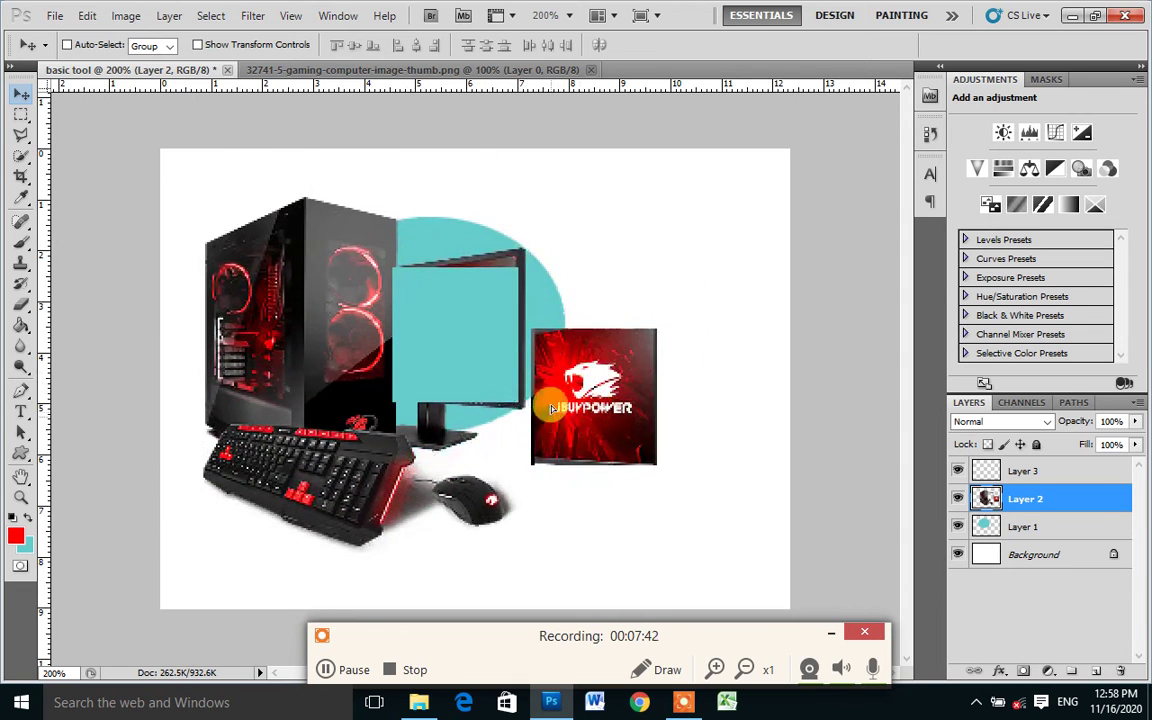
- Remove the empty Layer 3 and step back through history until the screen returns
{"action": "left_click", "coordinate": [1011, 480]}
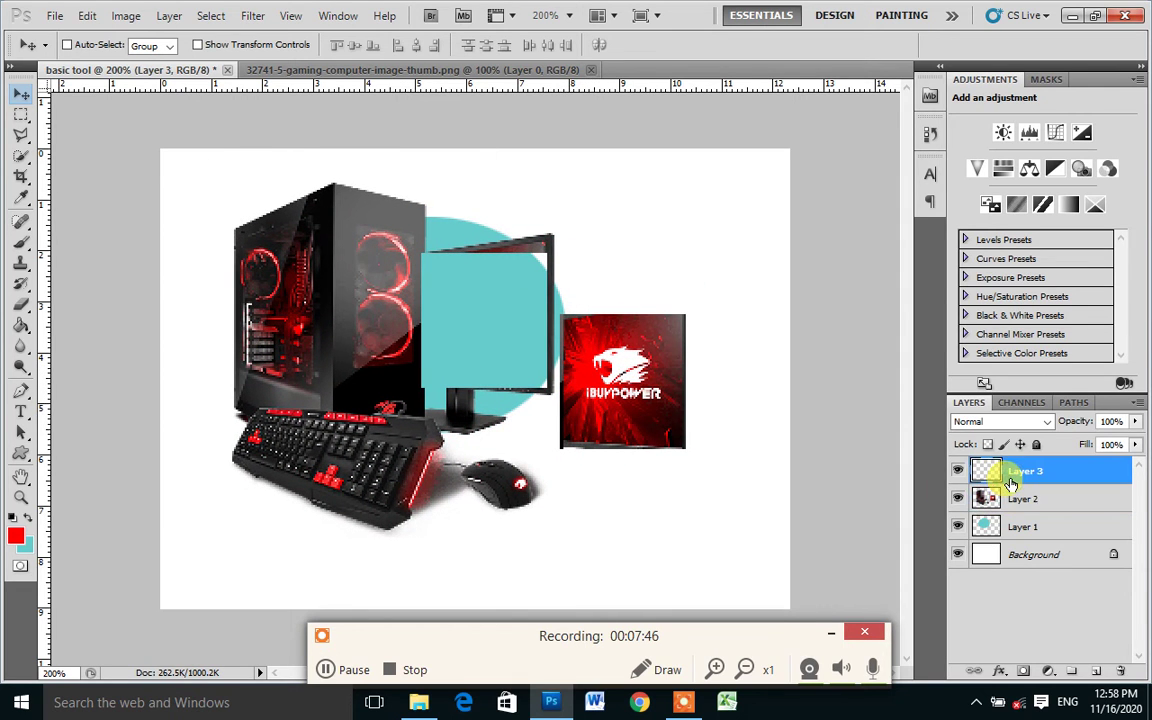
{"action": "key", "text": "ctrl+e"}
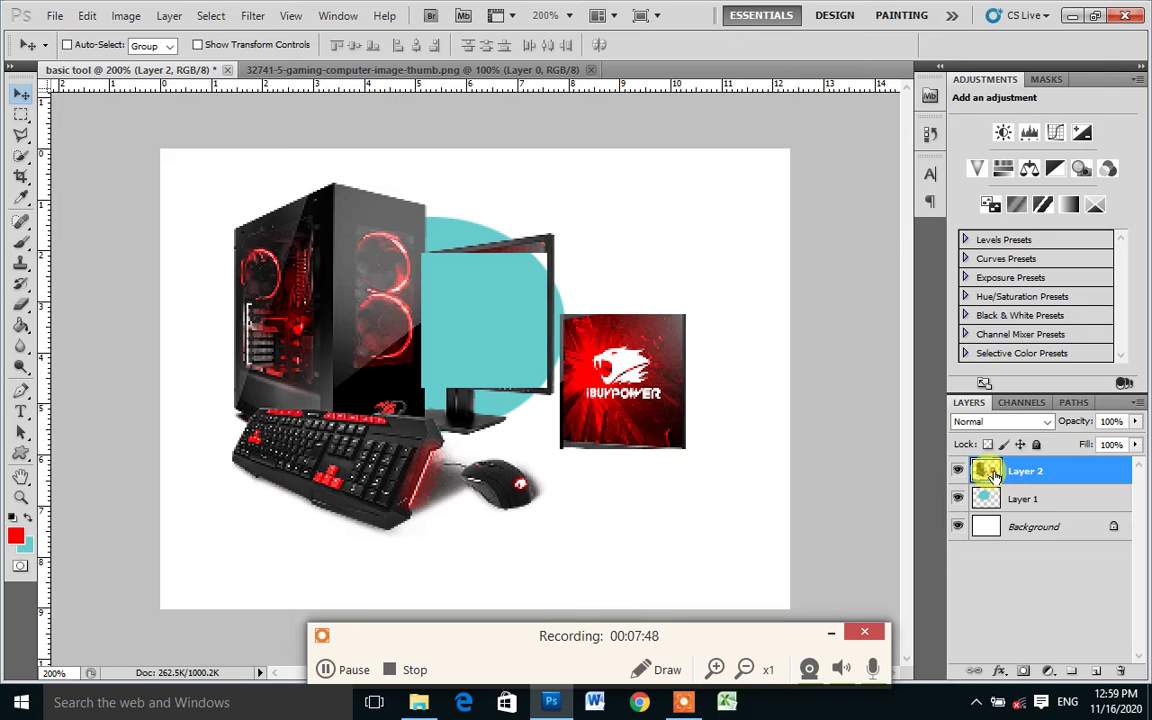
{"action": "key", "text": "ctrl+alt+z"}
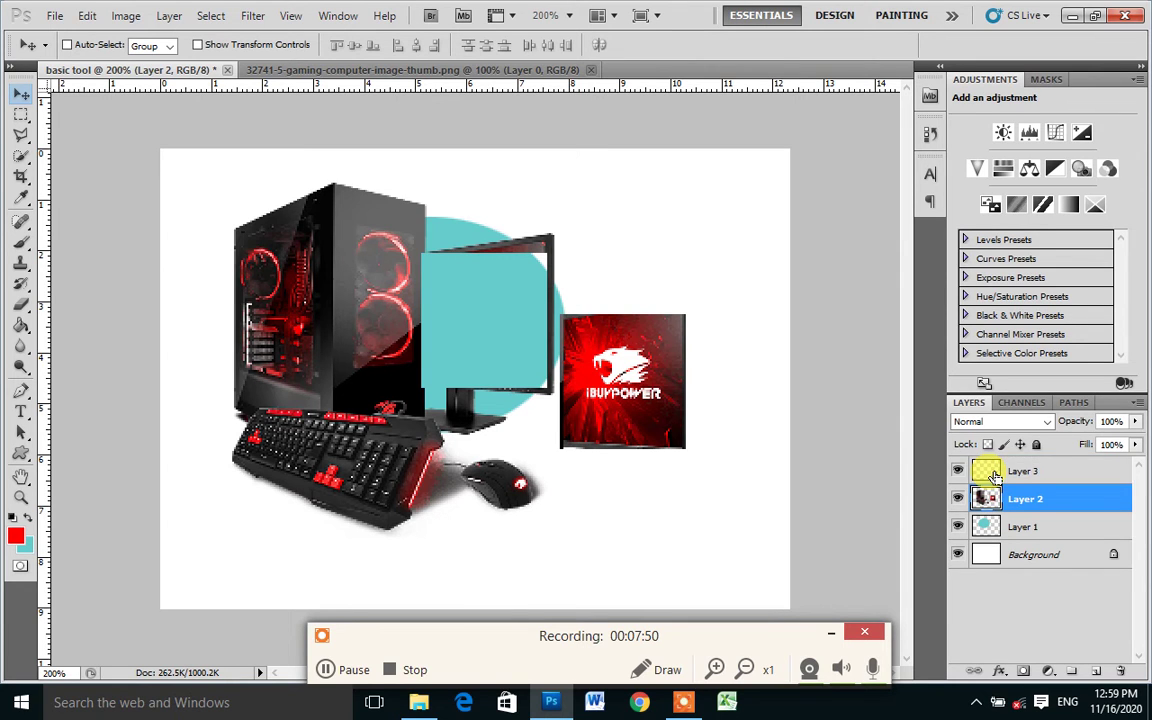
{"action": "key", "text": "ctrl+alt+z"}
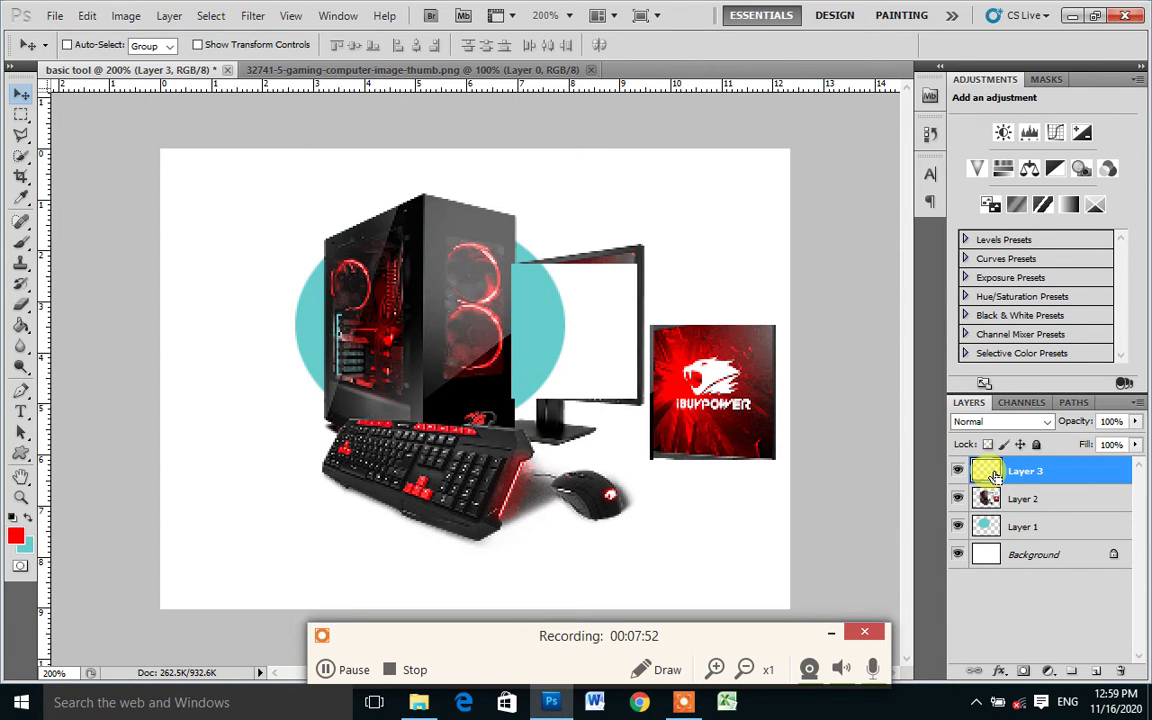
{"action": "key", "text": "ctrl+shift+z"}
{"action": "key", "text": "ctrl+shift+z"}
{"action": "key", "text": "ctrl+shift+z"}
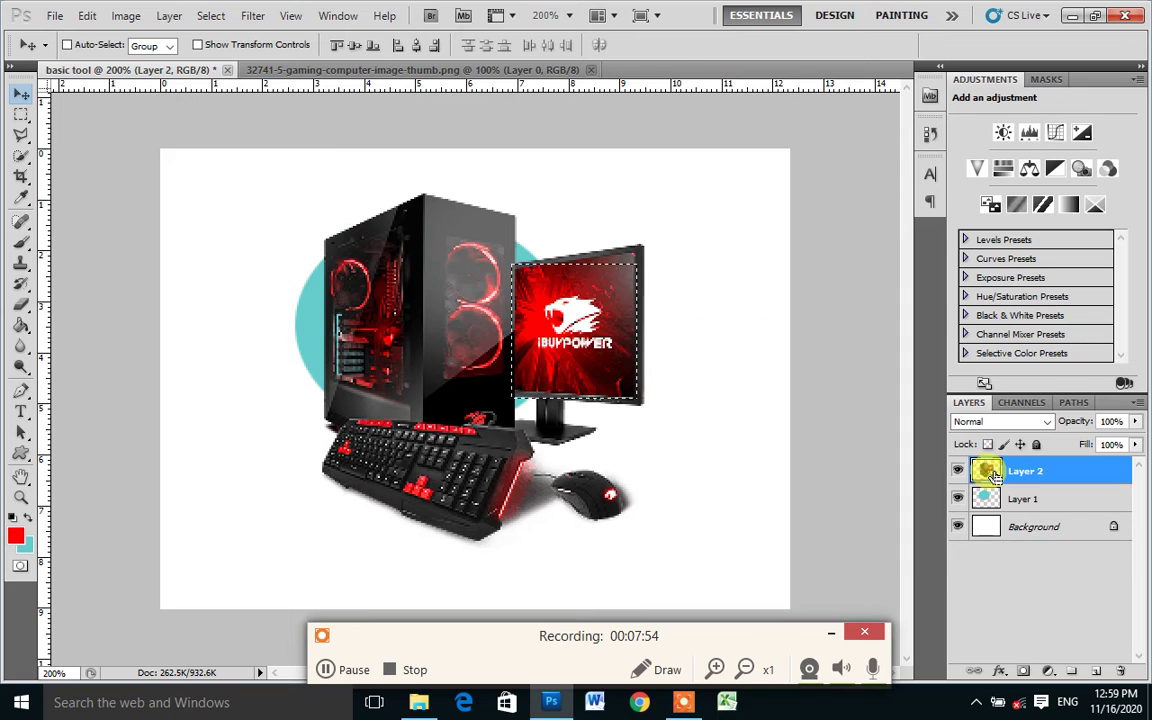
- Replace the monitor-screen selection with a rectangle over the tower and monitor
{"action": "key", "text": "ctrl+d"}
{"action": "left_click", "coordinate": [21, 115]}
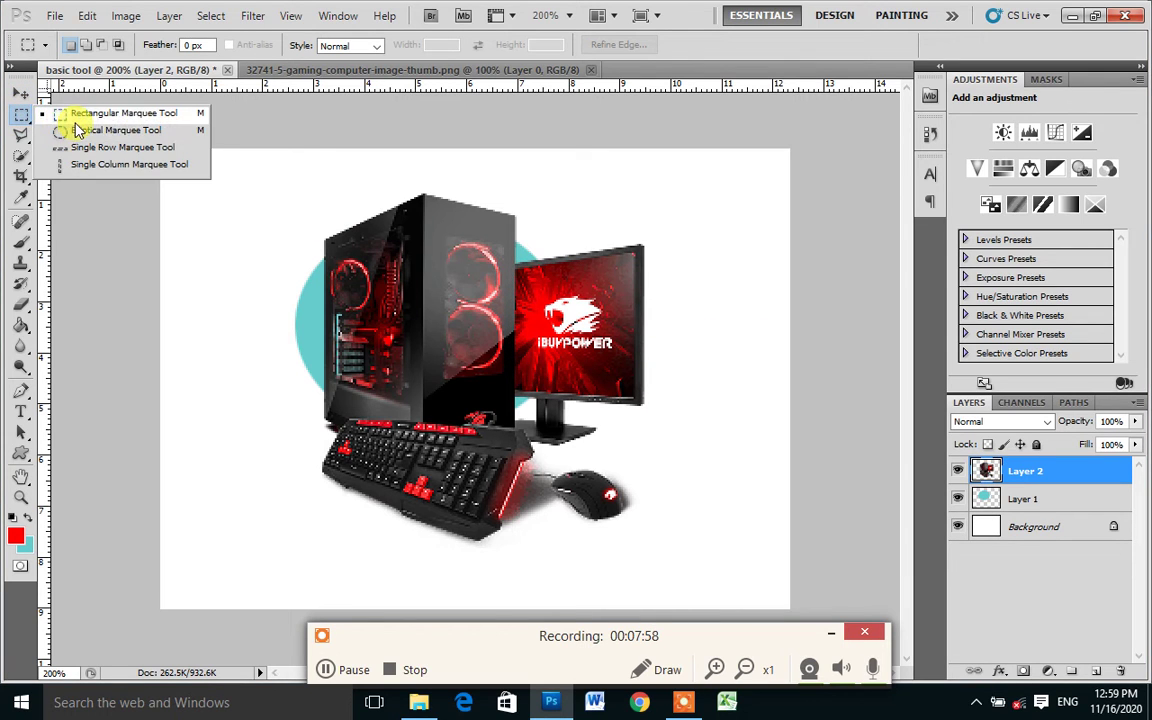
{"action": "left_click", "coordinate": [78, 116]}
{"action": "left_click_drag", "start_coordinate": [427, 272], "coordinate": [592, 386]}
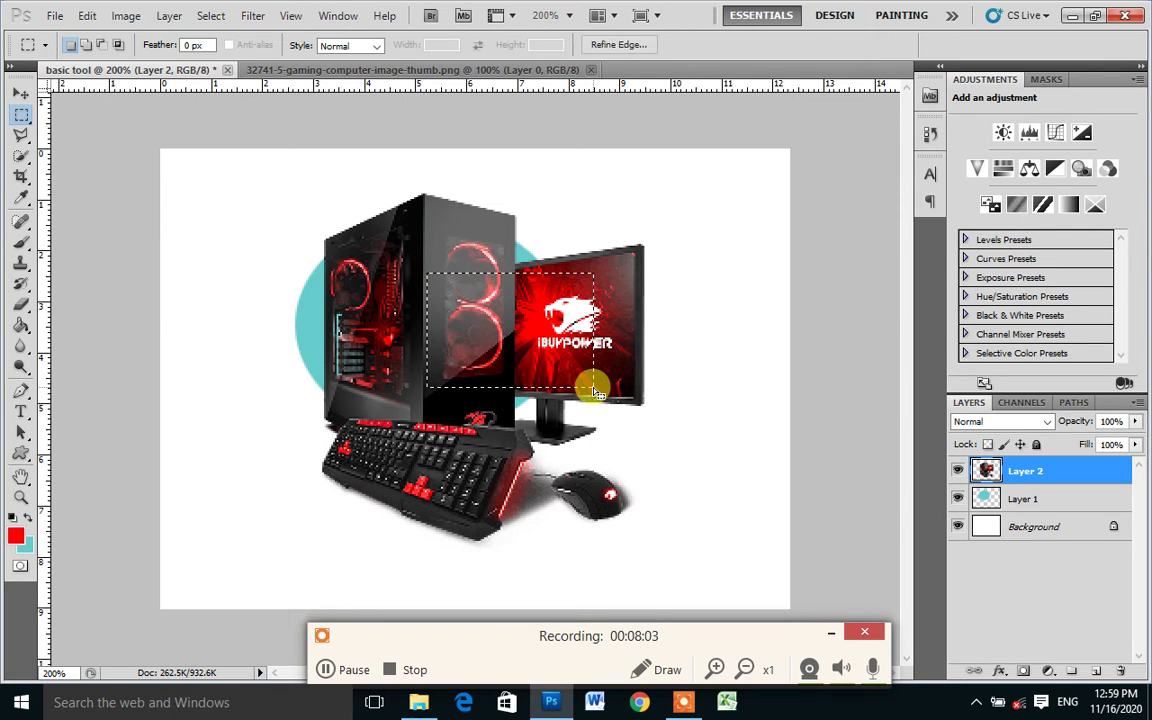
{"action": "left_click", "coordinate": [20, 92]}
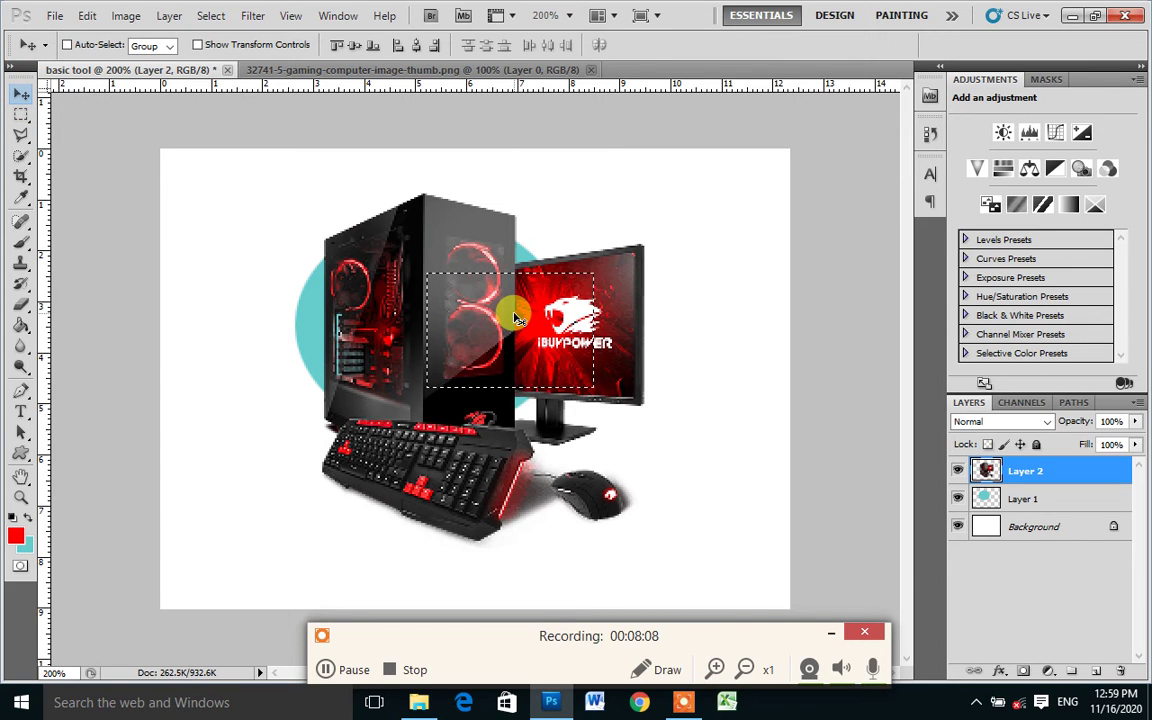
- Add empty Layer 3, select the monitor screen and fan area, and dismiss the empty-selection error
{"action": "key", "text": "ctrl+d"}
{"action": "left_click", "coordinate": [1098, 672]}
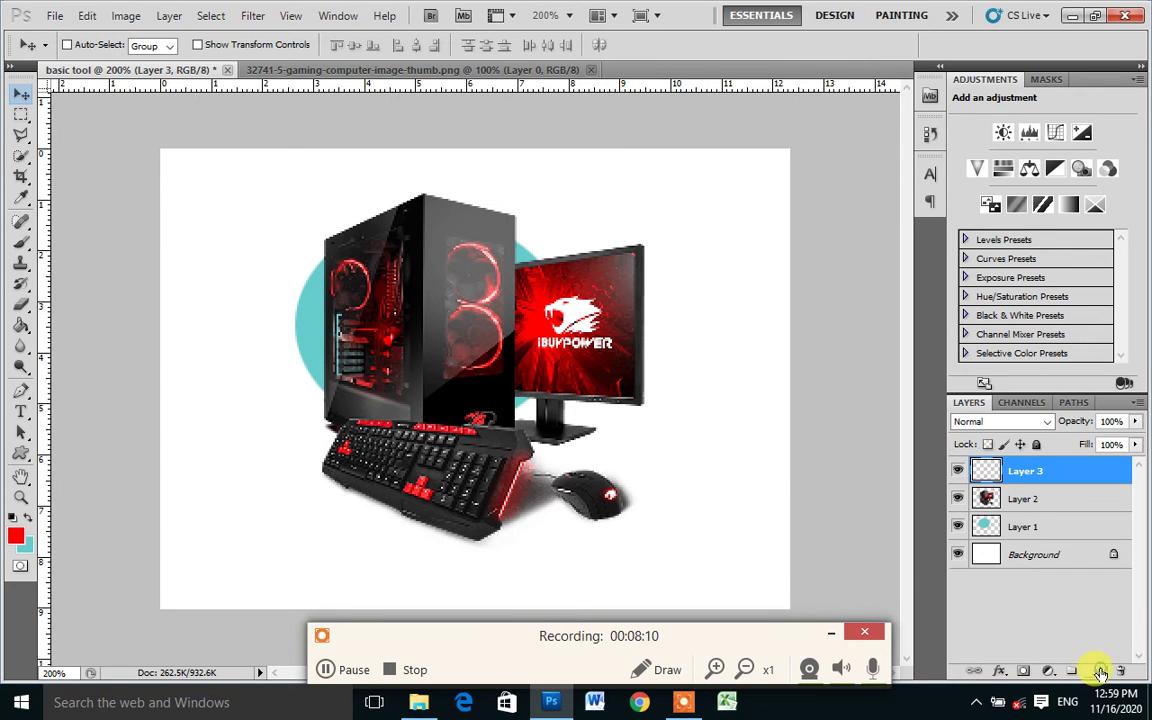
{"action": "left_click", "coordinate": [20, 114]}
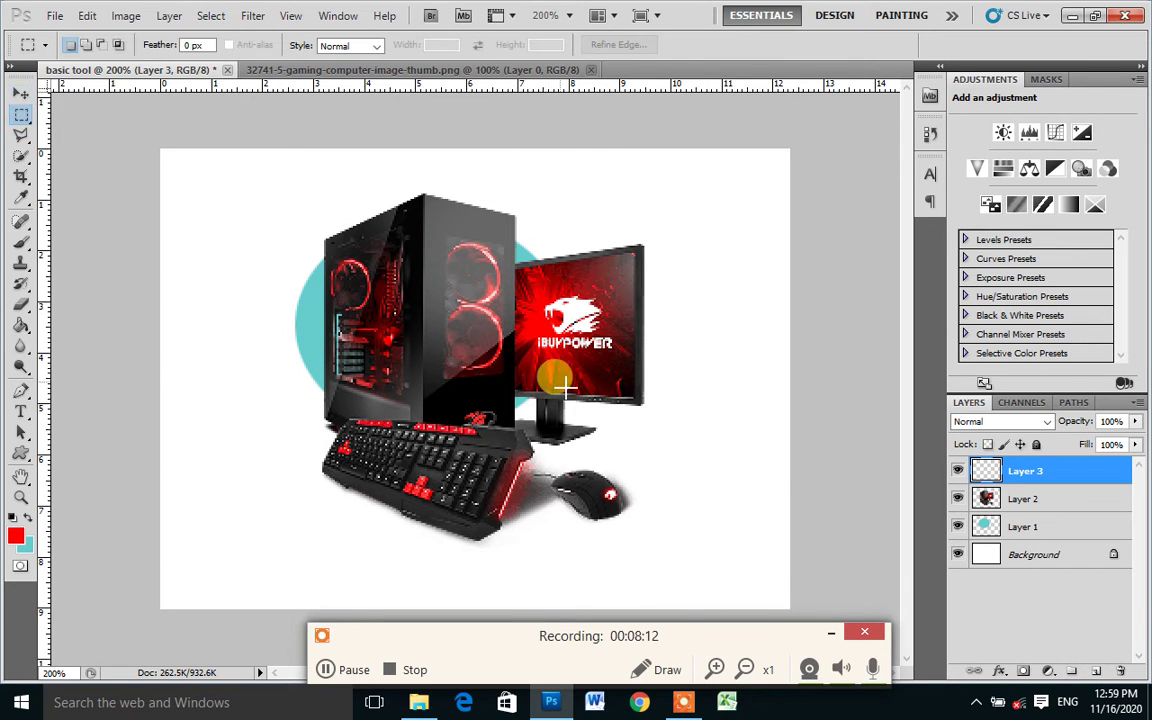
{"action": "left_click_drag", "start_coordinate": [446, 280], "coordinate": [642, 406]}
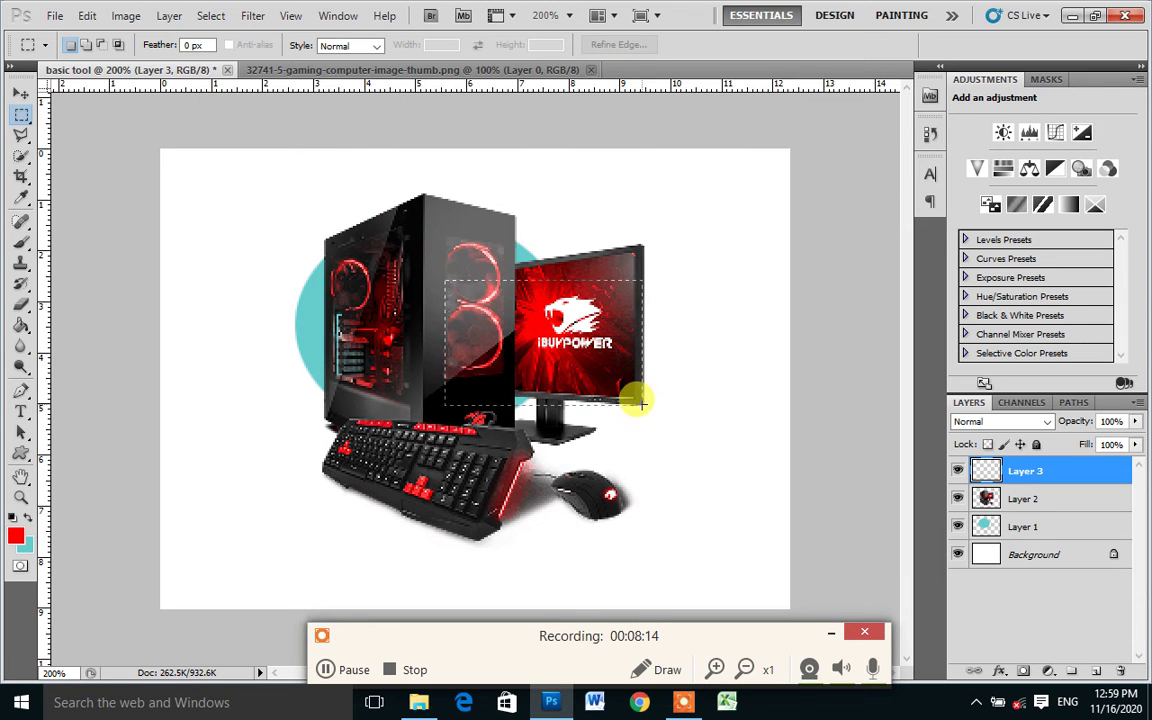
{"action": "left_click", "coordinate": [20, 92]}
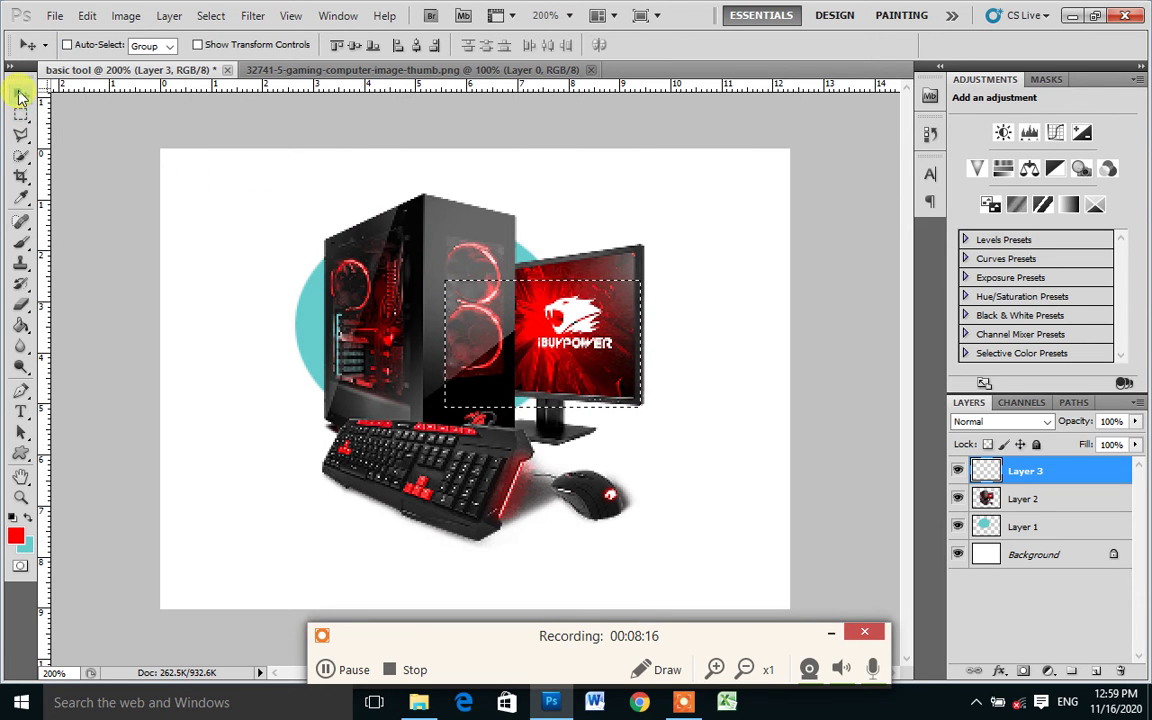
{"action": "left_click_drag", "start_coordinate": [548, 320], "coordinate": [759, 302]}
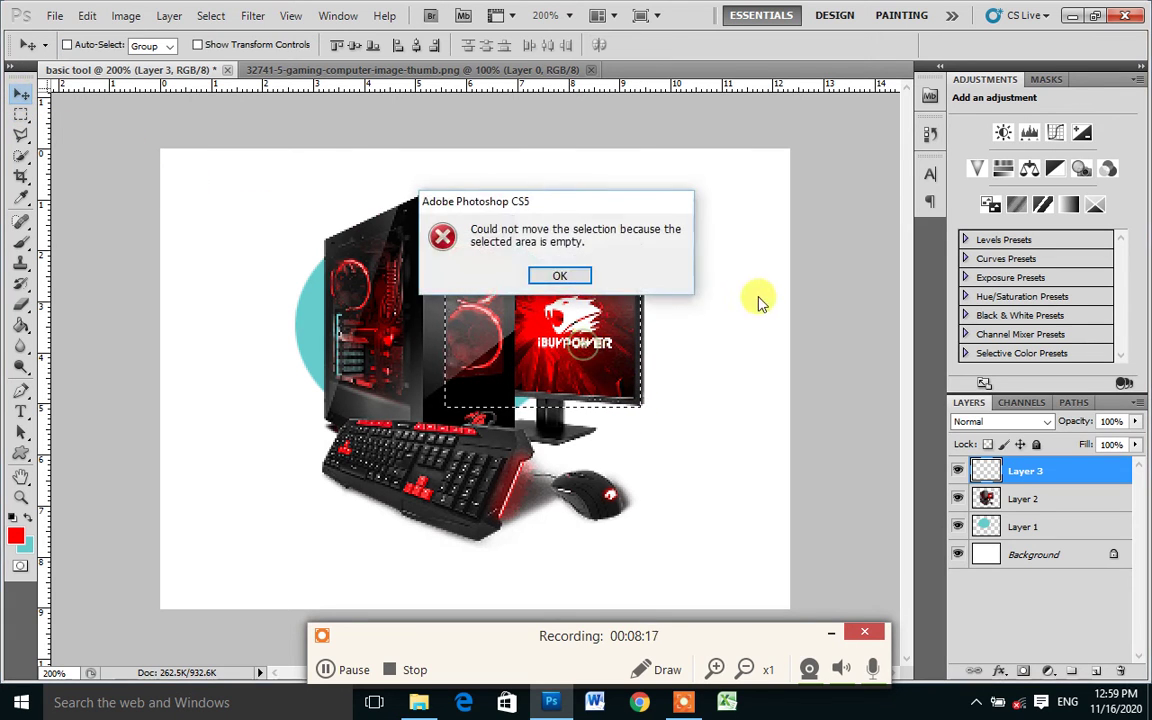
{"action": "left_click", "coordinate": [560, 278]}
- Try moving Layer 2's monitor area, undo back to ellipse-only, and return to the gaming PC image
{"action": "left_click", "coordinate": [990, 506]}
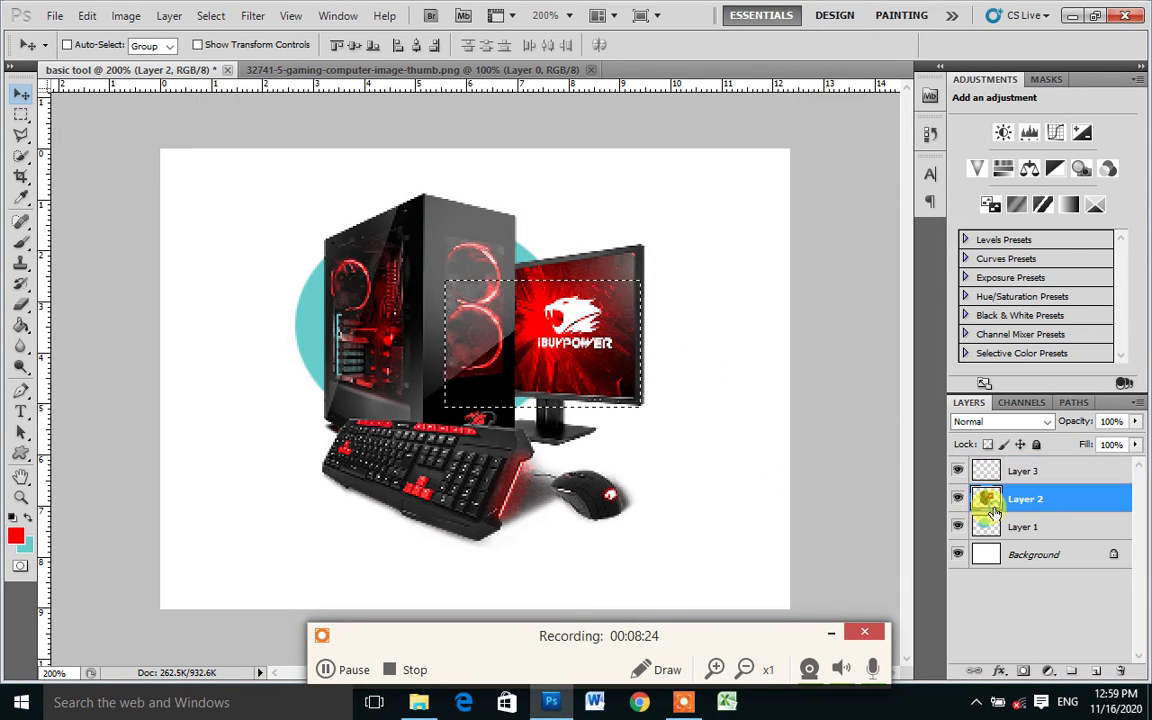
{"action": "mouse_move", "coordinate": [563, 362]}
{"action": "left_mouse_down"}
{"action": "mouse_move", "coordinate": [715, 316]}
{"action": "mouse_move", "coordinate": [986, 494]}
{"action": "mouse_move", "coordinate": [287, 412]}
{"action": "left_mouse_up"}
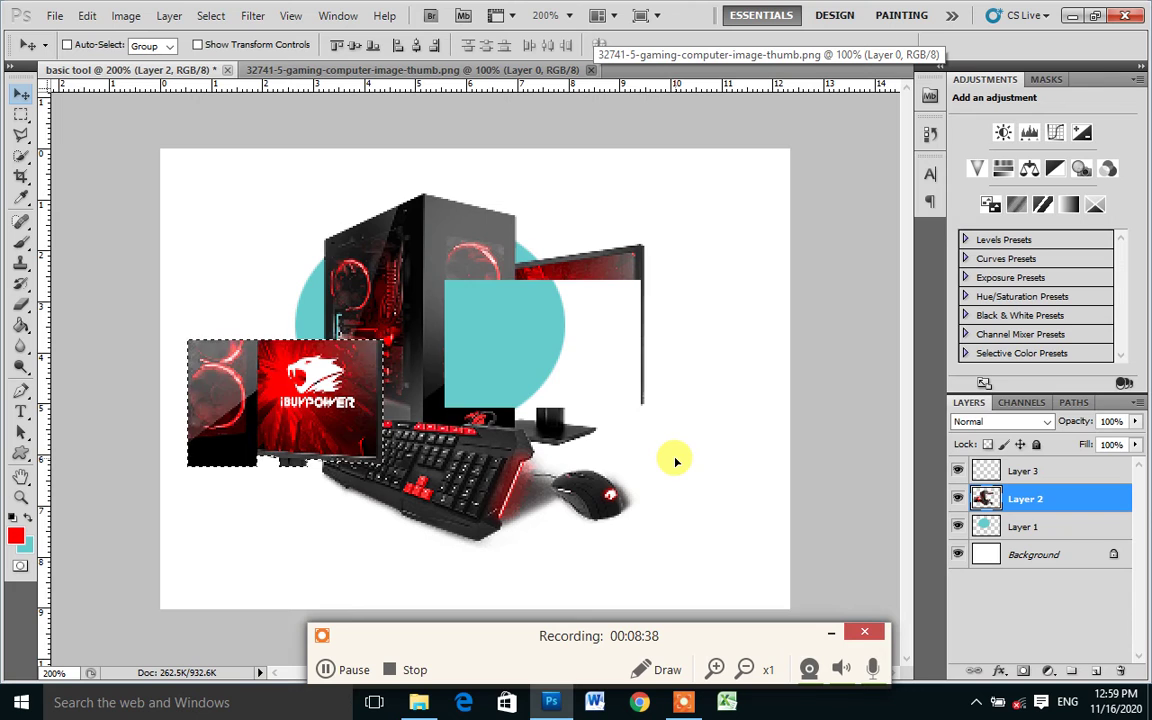
{"action": "key", "text": "ctrl+alt+z"}
{"action": "key", "text": "ctrl+alt+z"}
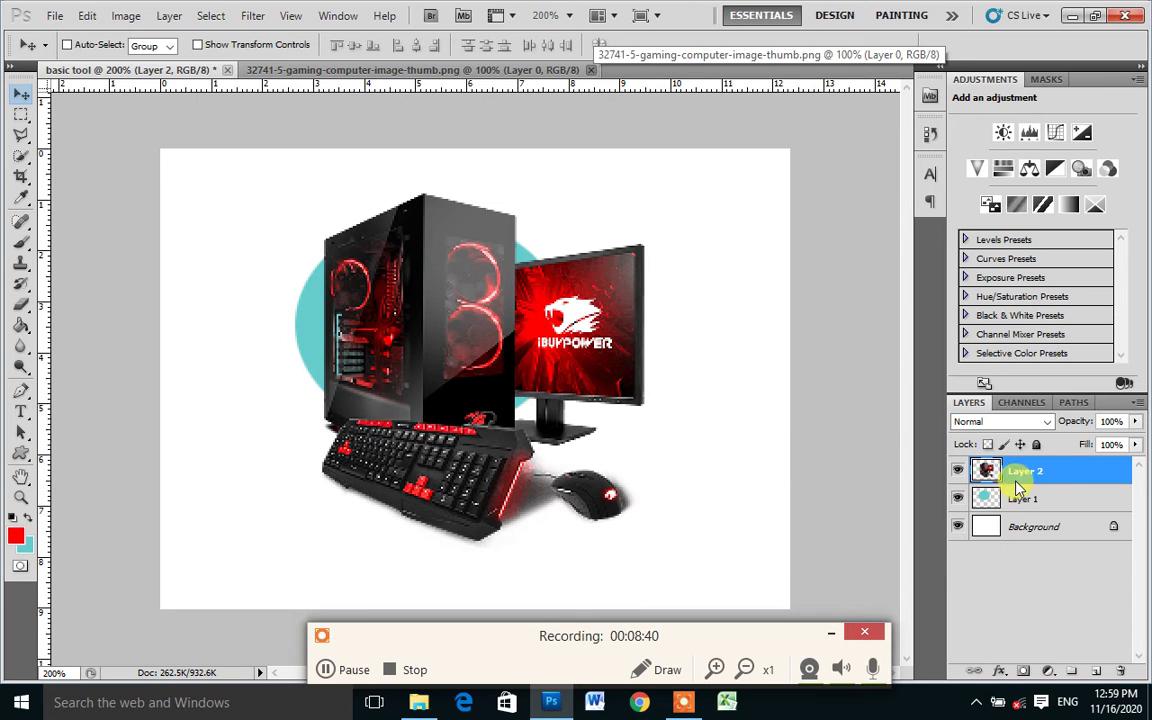
{"action": "key", "text": "ctrl+alt+z"}
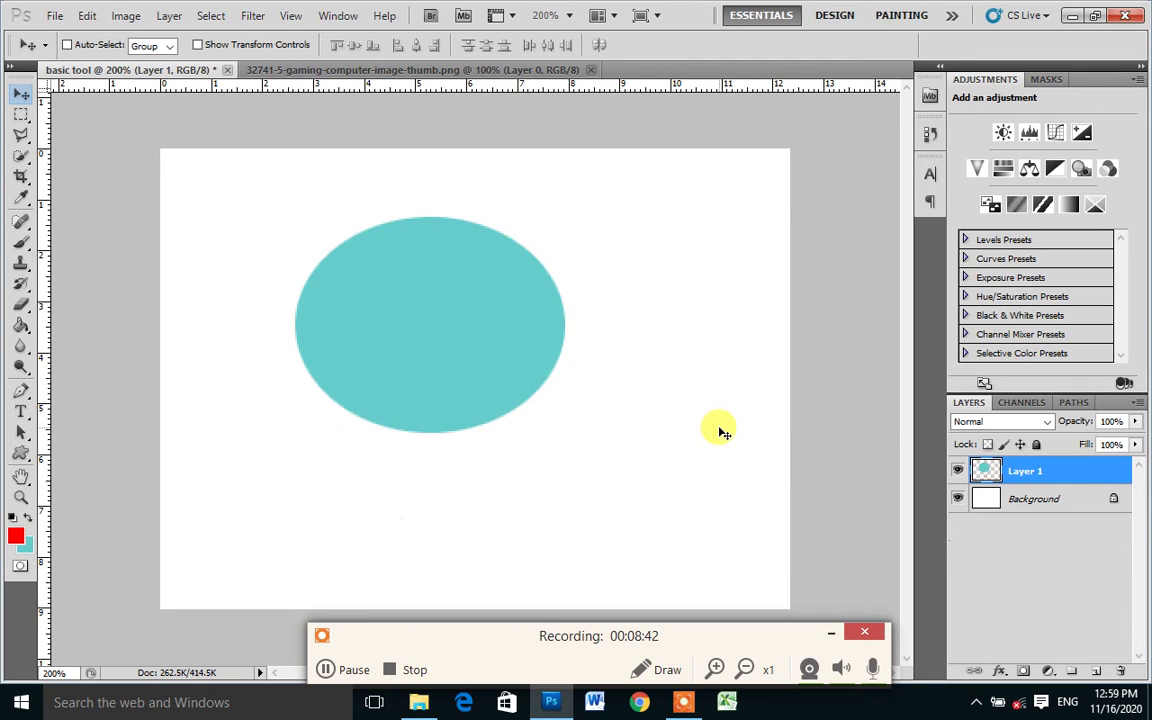
{"action": "left_click", "coordinate": [455, 70]}
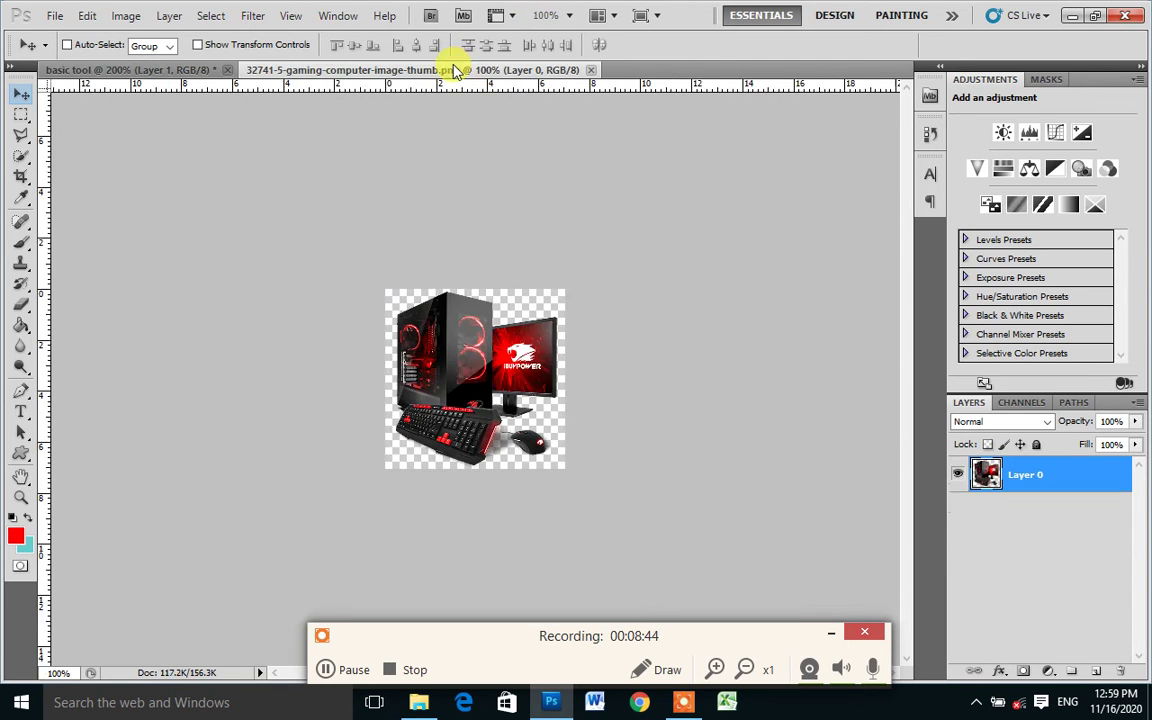
{"action": "left_click", "coordinate": [23, 118]}
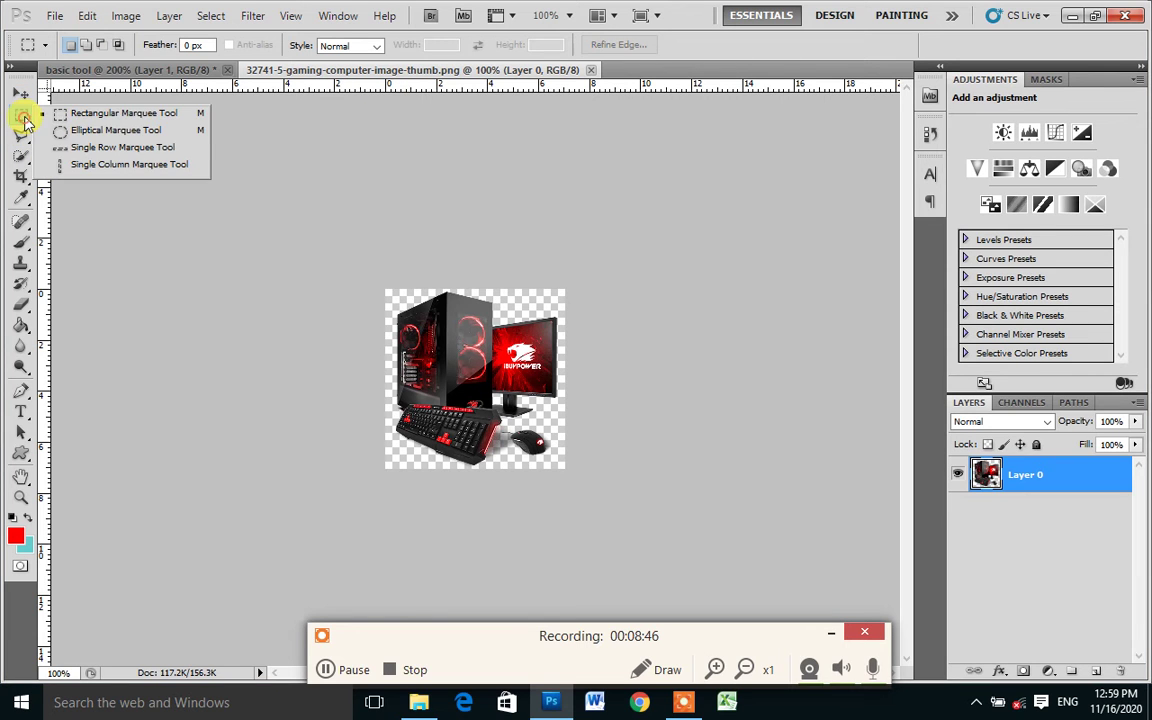
- Copy a rectangle of the tower's red fans into basic tool and place it over the ellipse
{"action": "mouse_move", "coordinate": [398, 322]}
{"action": "left_mouse_down"}
{"action": "mouse_move", "coordinate": [470, 341]}
{"action": "mouse_move", "coordinate": [489, 384]}
{"action": "left_mouse_up"}
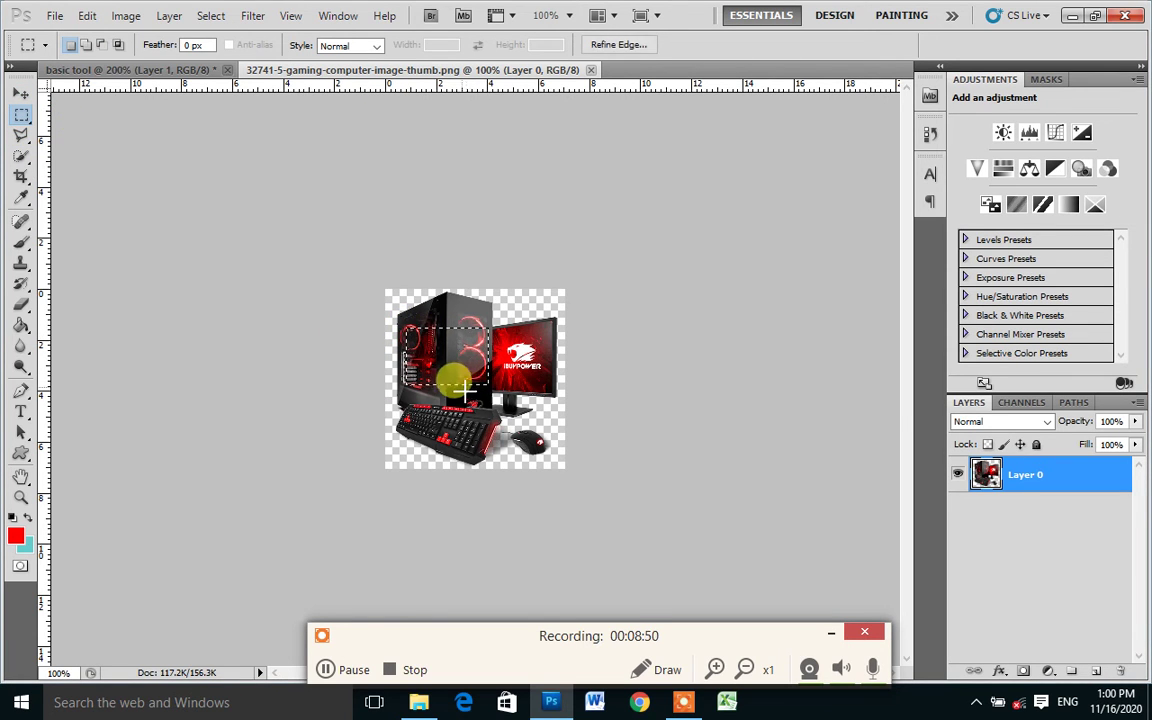
{"action": "left_click", "coordinate": [20, 95]}
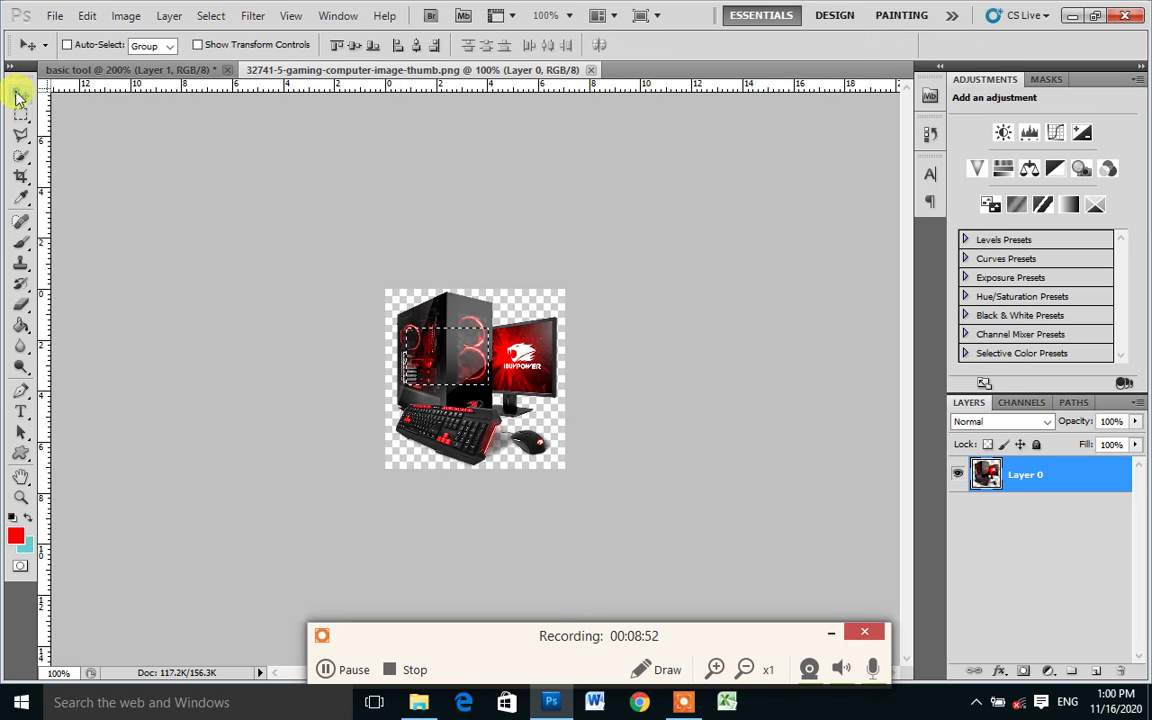
{"action": "mouse_move", "coordinate": [437, 373]}
{"action": "left_mouse_down"}
{"action": "mouse_move", "coordinate": [163, 78]}
{"action": "mouse_move", "coordinate": [658, 404]}
{"action": "mouse_move", "coordinate": [551, 420]}
{"action": "mouse_move", "coordinate": [499, 494]}
{"action": "mouse_move", "coordinate": [450, 458]}
{"action": "mouse_move", "coordinate": [386, 489]}
{"action": "mouse_move", "coordinate": [399, 500]}
{"action": "left_mouse_up"}
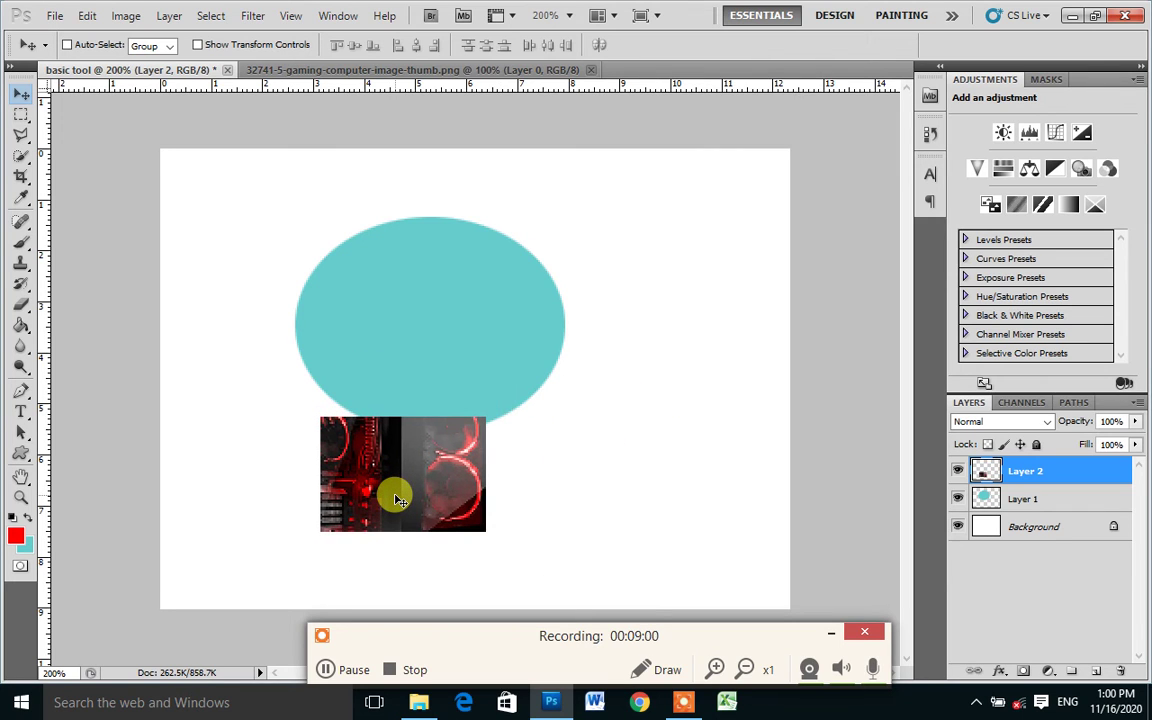
{"action": "key", "text": "ctrl+t"}
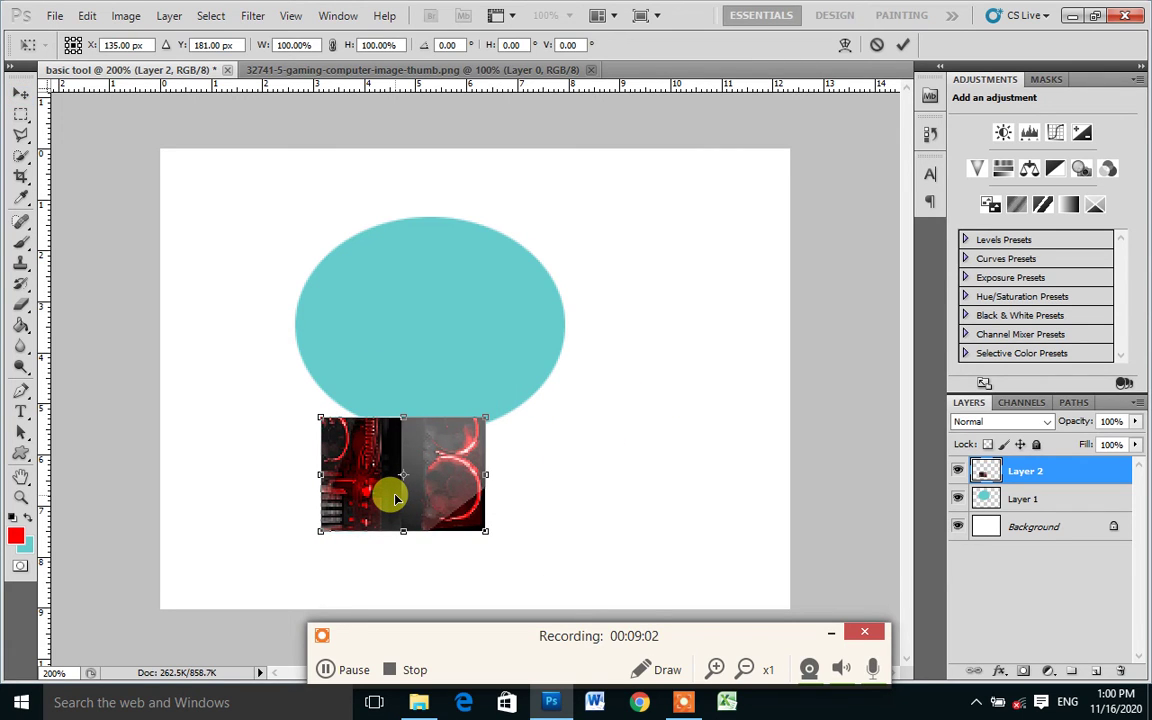
{"action": "key", "text": "Return"}
{"action": "mouse_move", "coordinate": [443, 496]}
{"action": "left_mouse_down"}
{"action": "mouse_move", "coordinate": [488, 411]}
{"action": "mouse_move", "coordinate": [535, 375]}
{"action": "mouse_move", "coordinate": [516, 368]}
{"action": "mouse_move", "coordinate": [593, 371]}
{"action": "mouse_move", "coordinate": [527, 368]}
{"action": "mouse_move", "coordinate": [481, 337]}
{"action": "mouse_move", "coordinate": [537, 381]}
{"action": "mouse_move", "coordinate": [609, 347]}
{"action": "mouse_move", "coordinate": [508, 343]}
{"action": "left_mouse_up"}
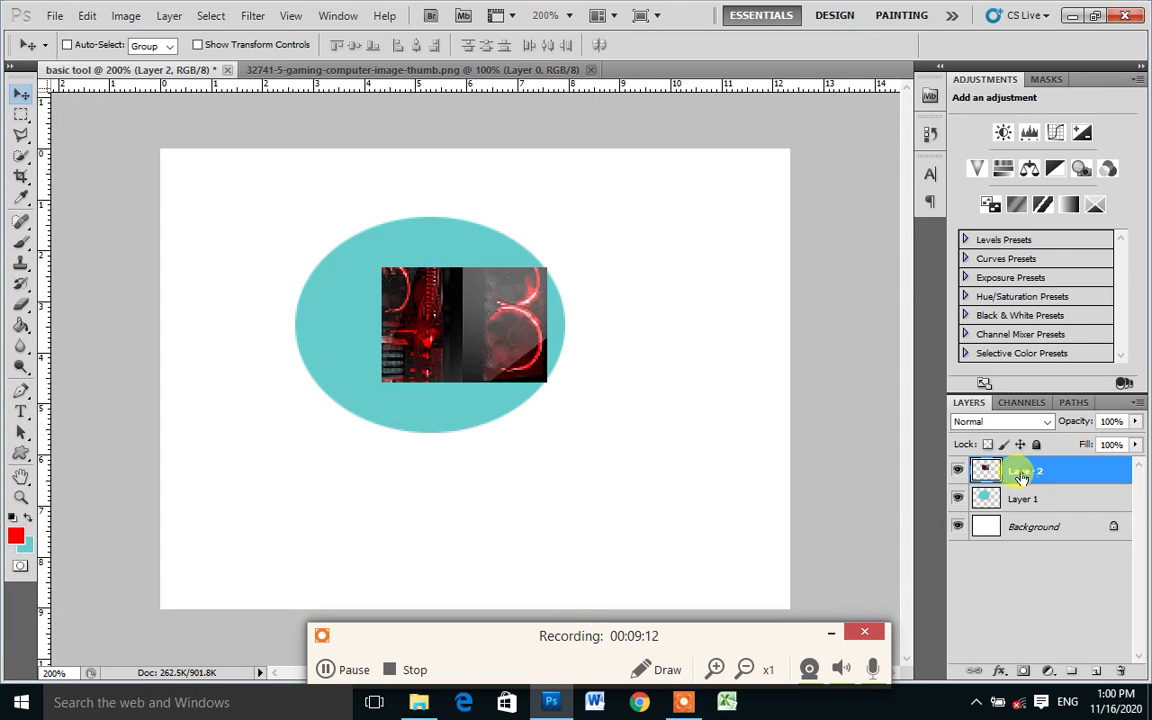
- Shift the teal ellipse on Layer 1 left and down, then return to Layer 2
{"action": "left_click", "coordinate": [1025, 498]}
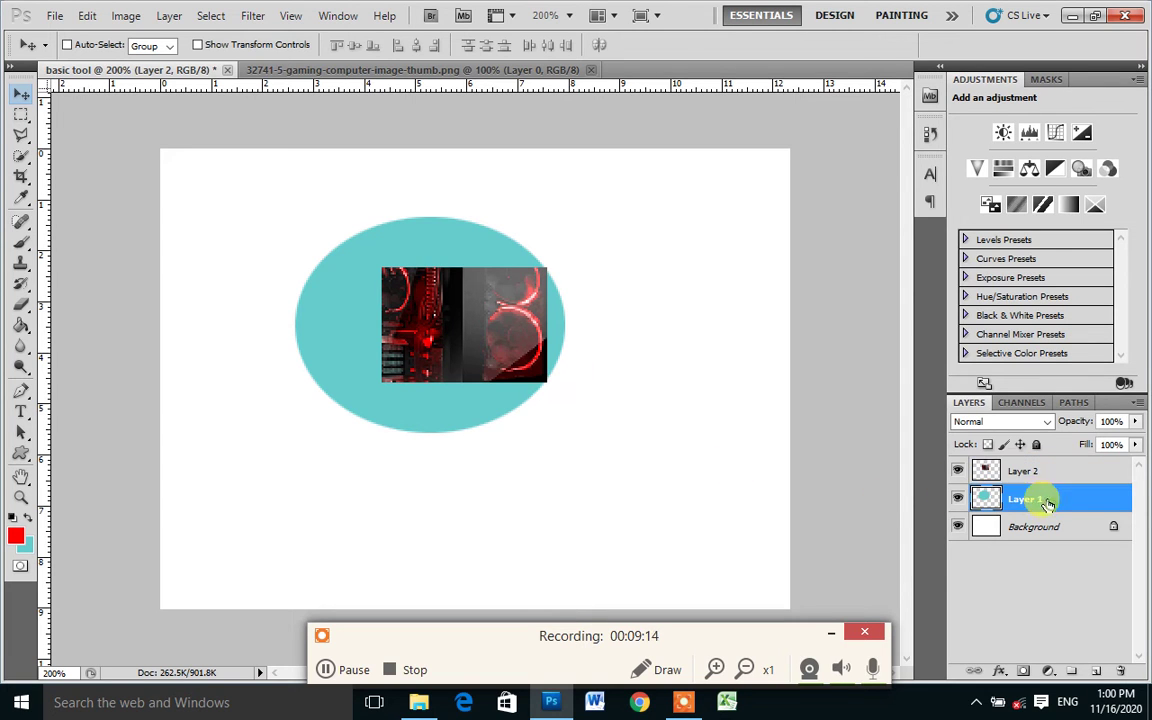
{"action": "left_click_drag", "start_coordinate": [362, 358], "coordinate": [330, 380]}
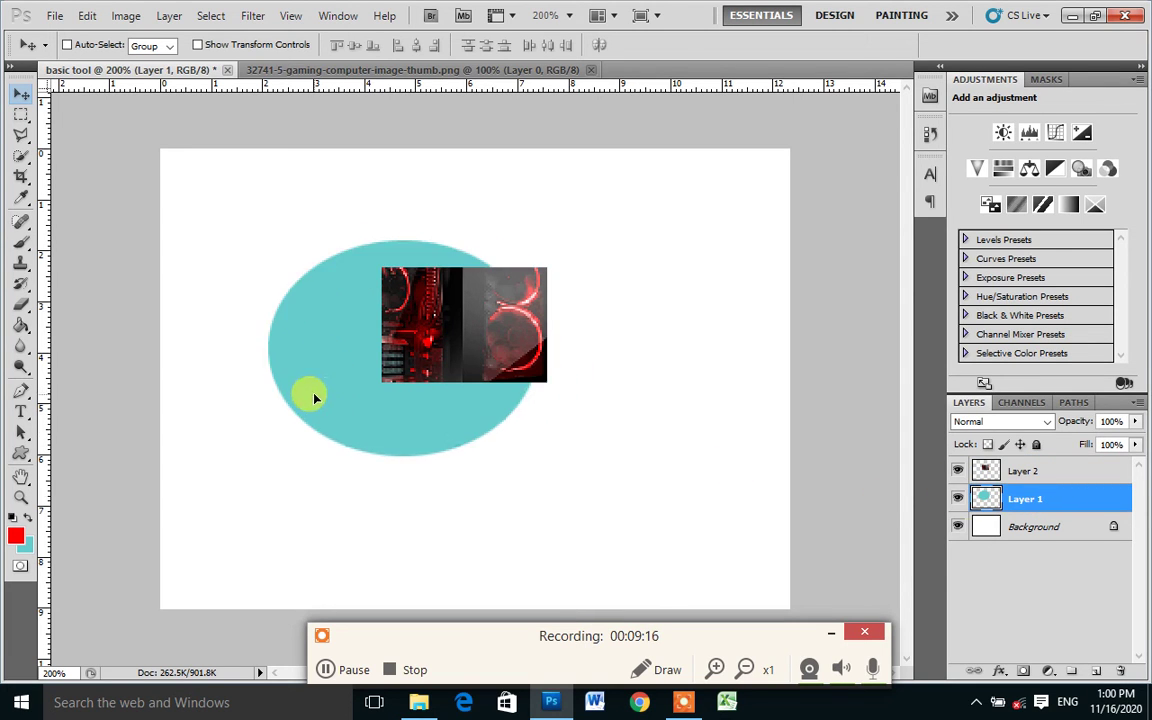
{"action": "left_click", "coordinate": [1040, 472]}
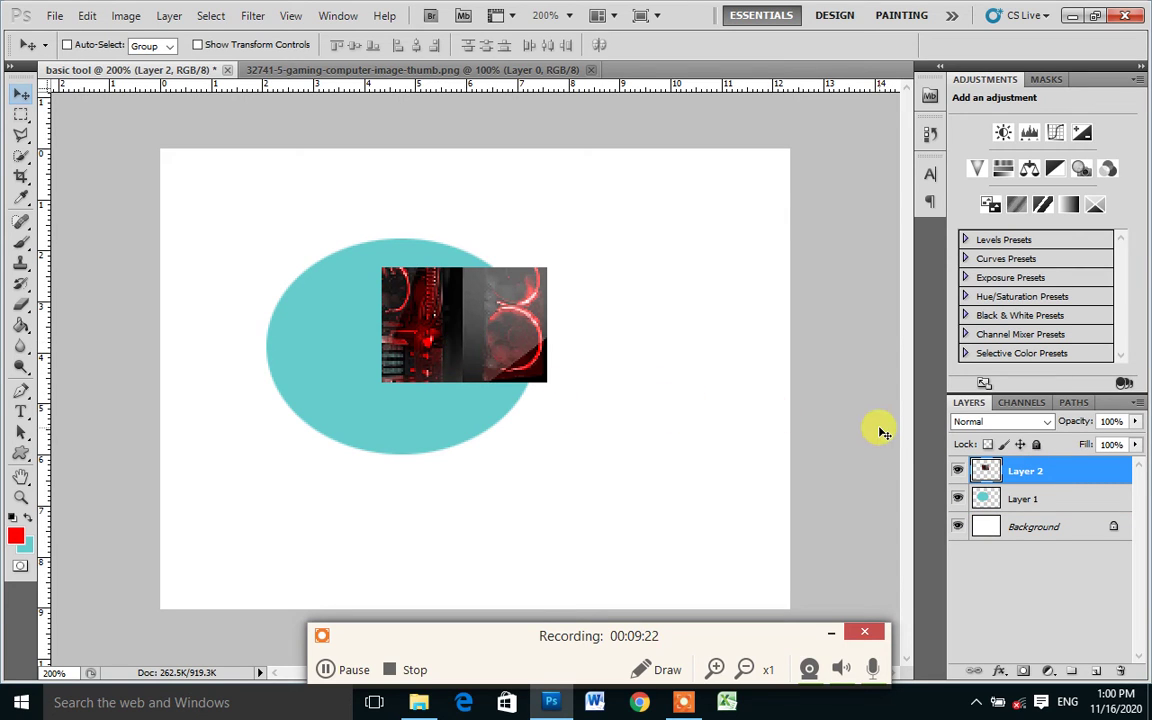
{"action": "key", "text": "ctrl+t"}
- Move the fan image, try an enlargement and undo it, then nudge the ellipse down-right
{"action": "mouse_move", "coordinate": [491, 340]}
{"action": "left_mouse_down"}
{"action": "mouse_move", "coordinate": [513, 462]}
{"action": "mouse_move", "coordinate": [612, 391]}
{"action": "mouse_move", "coordinate": [610, 366]}
{"action": "left_mouse_up"}
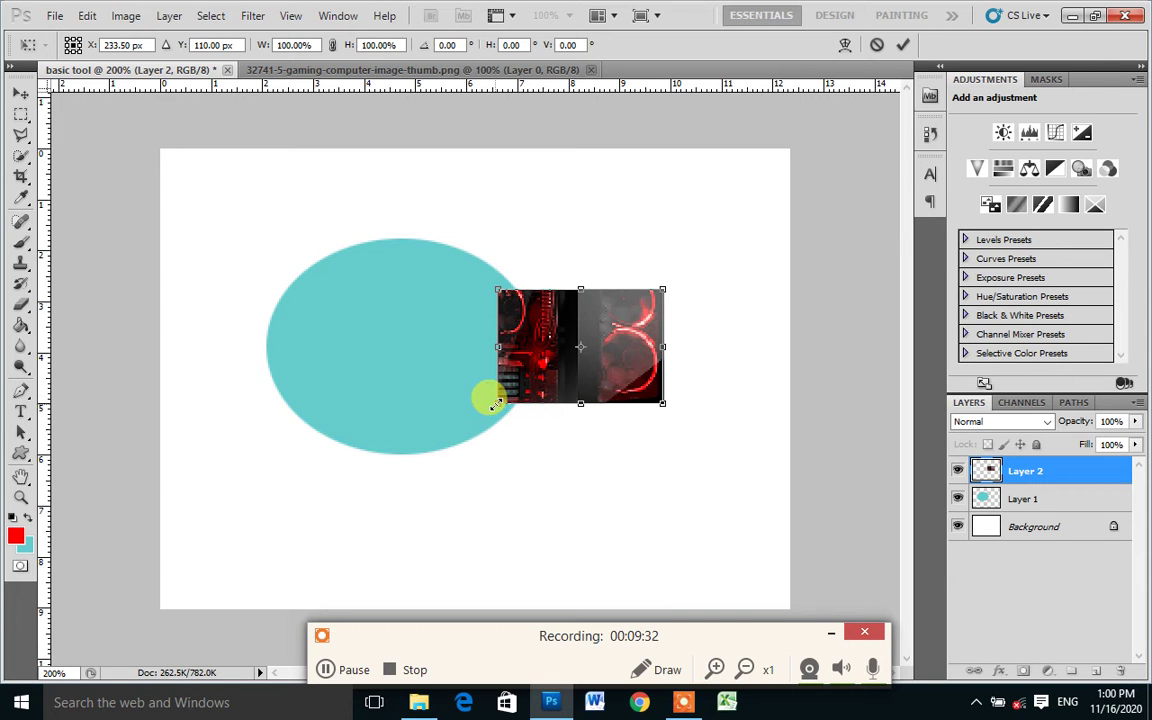
{"action": "mouse_move", "coordinate": [495, 403]}
{"action": "left_mouse_down"}
{"action": "mouse_move", "coordinate": [433, 504]}
{"action": "mouse_move", "coordinate": [512, 535]}
{"action": "mouse_move", "coordinate": [375, 496]}
{"action": "mouse_move", "coordinate": [455, 500]}
{"action": "mouse_move", "coordinate": [463, 452]}
{"action": "mouse_move", "coordinate": [373, 437]}
{"action": "mouse_move", "coordinate": [375, 514]}
{"action": "mouse_move", "coordinate": [422, 462]}
{"action": "mouse_move", "coordinate": [386, 449]}
{"action": "left_mouse_up"}
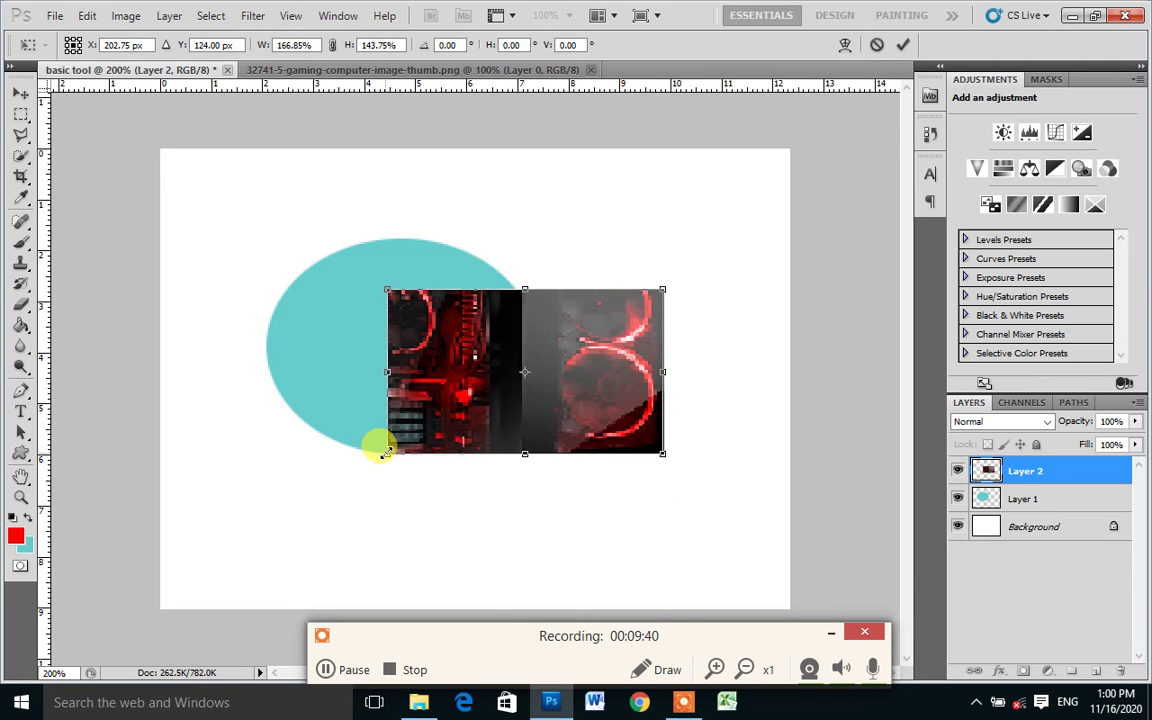
{"action": "key", "text": "Return"}
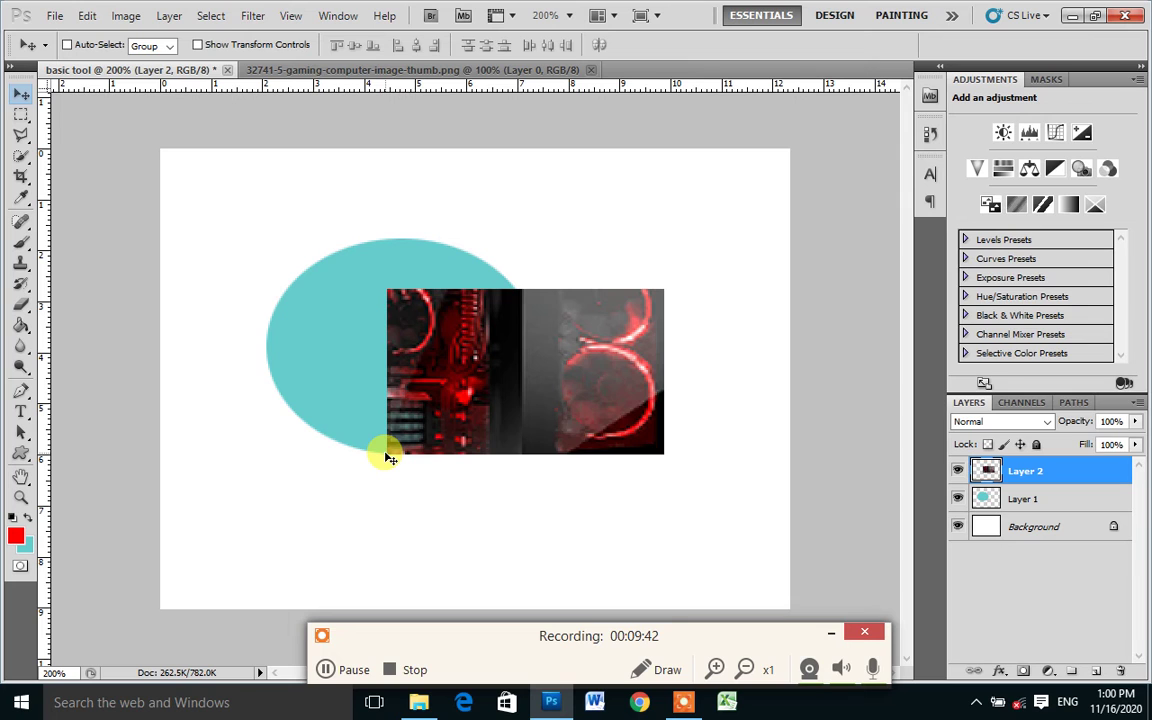
{"action": "key", "text": "ctrl+z"}
{"action": "key", "text": "alt+bracketleft"}
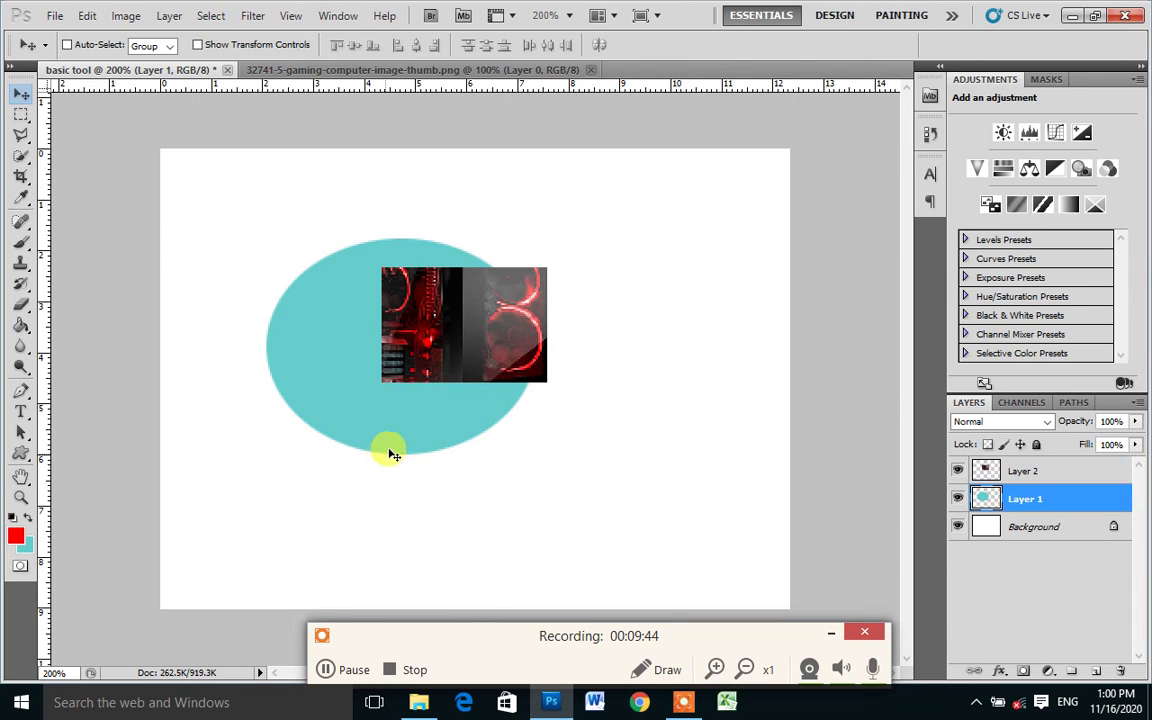
{"action": "mouse_move", "coordinate": [527, 314]}
{"action": "left_mouse_down"}
{"action": "mouse_move", "coordinate": [571, 345]}
{"action": "mouse_move", "coordinate": [568, 360]}
{"action": "left_mouse_up"}
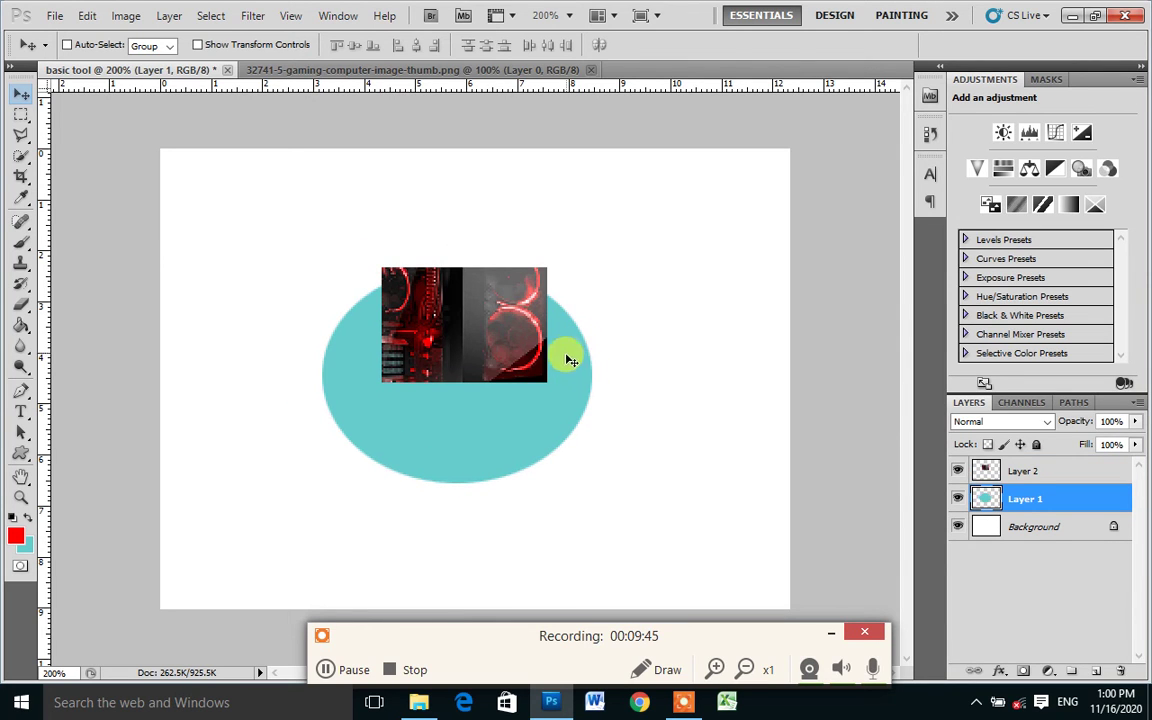
- Scale the fan image on Layer 2 to about 231% and reposition it over the ellipse
{"action": "left_click", "coordinate": [1005, 470]}
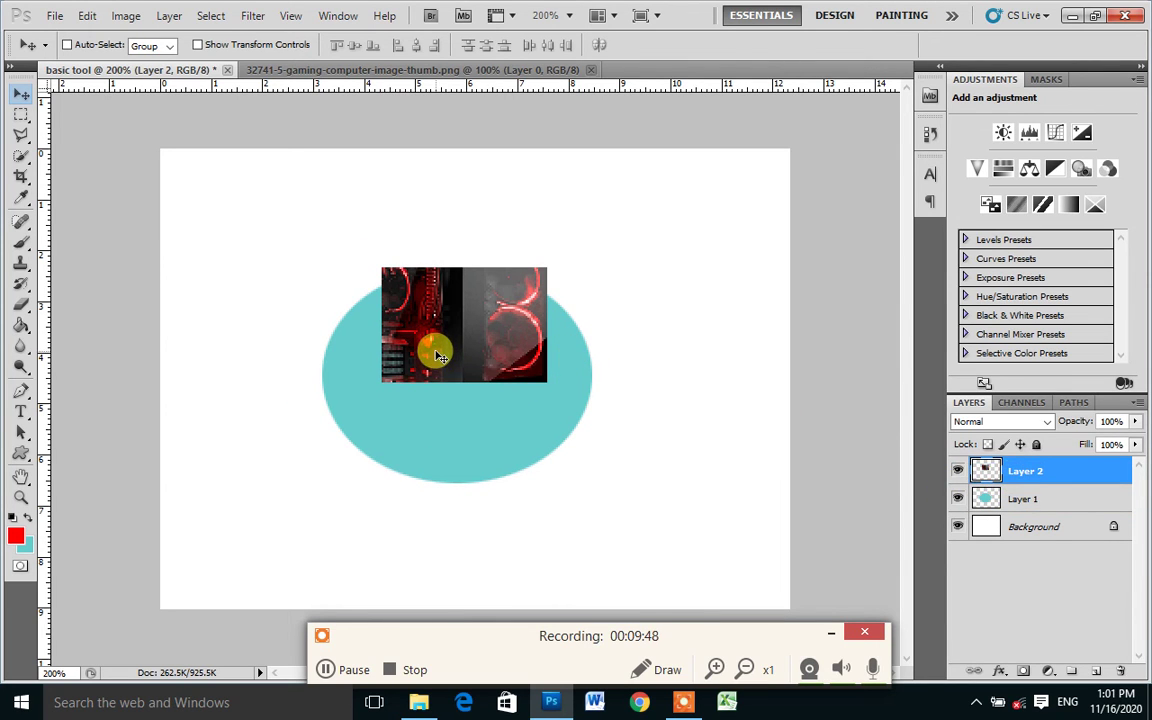
{"action": "key", "text": "ctrl+t"}
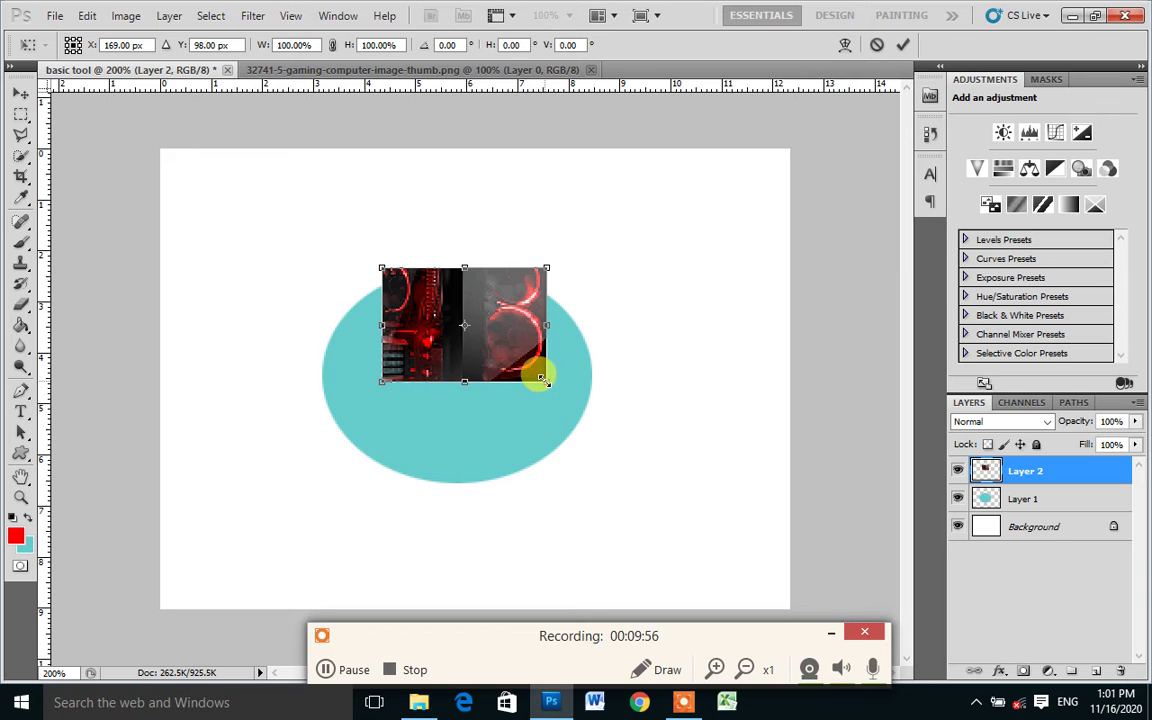
{"action": "left_click_drag", "start_coordinate": [543, 381], "coordinate": [672, 487]}
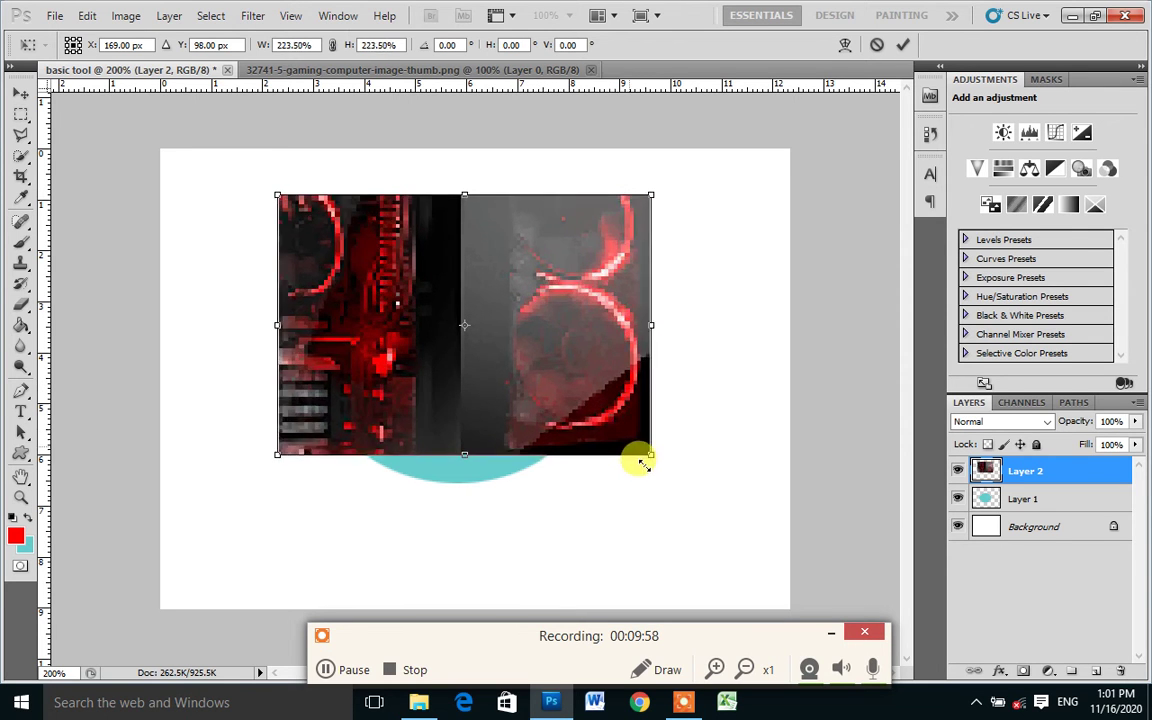
{"action": "left_click_drag", "start_coordinate": [638, 461], "coordinate": [594, 437]}
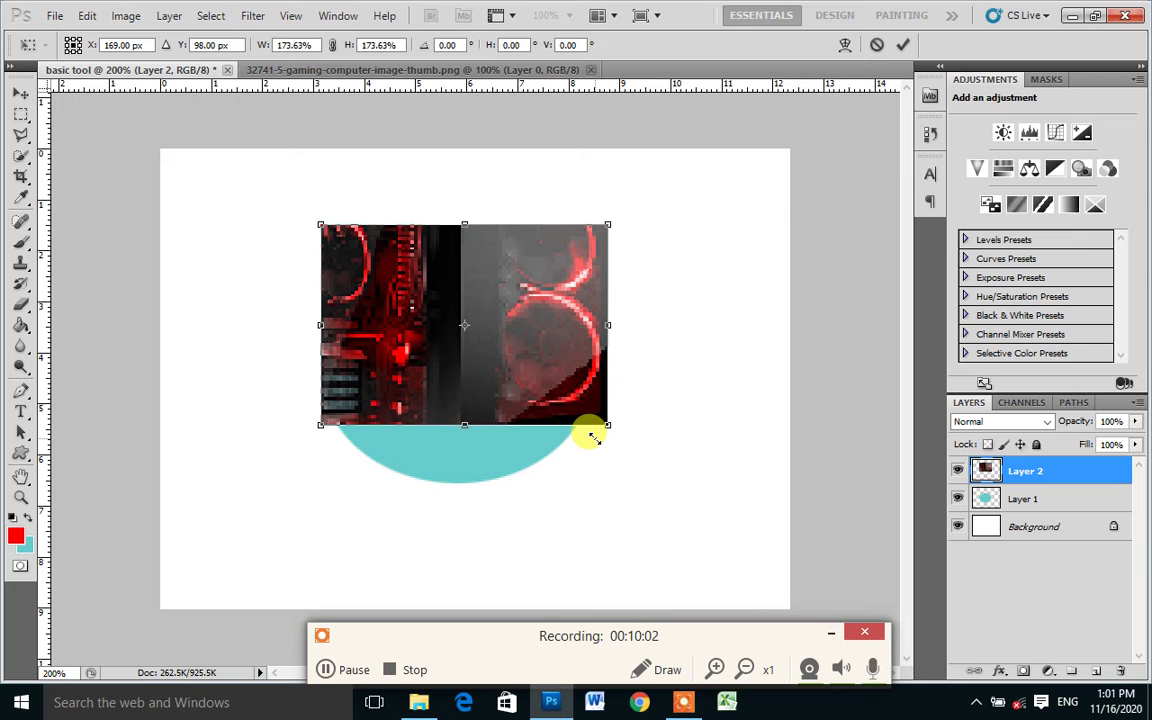
{"action": "left_click_drag", "start_coordinate": [594, 437], "coordinate": [568, 417]}
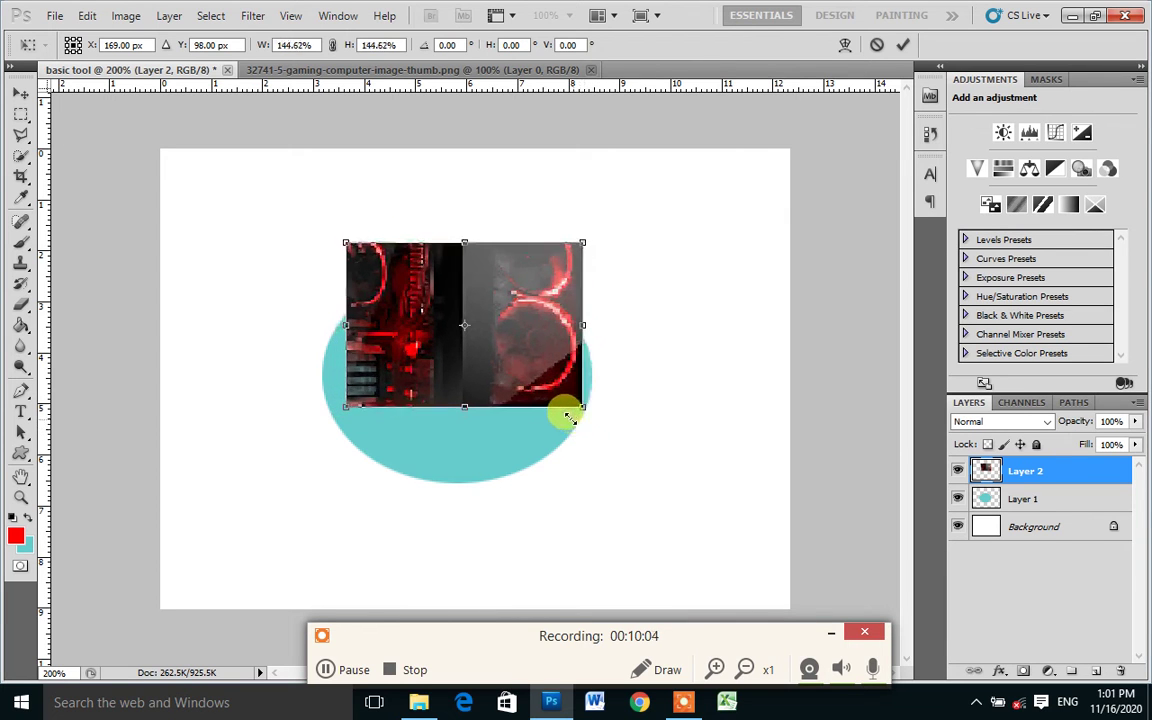
{"action": "left_click_drag", "start_coordinate": [568, 417], "coordinate": [651, 457]}
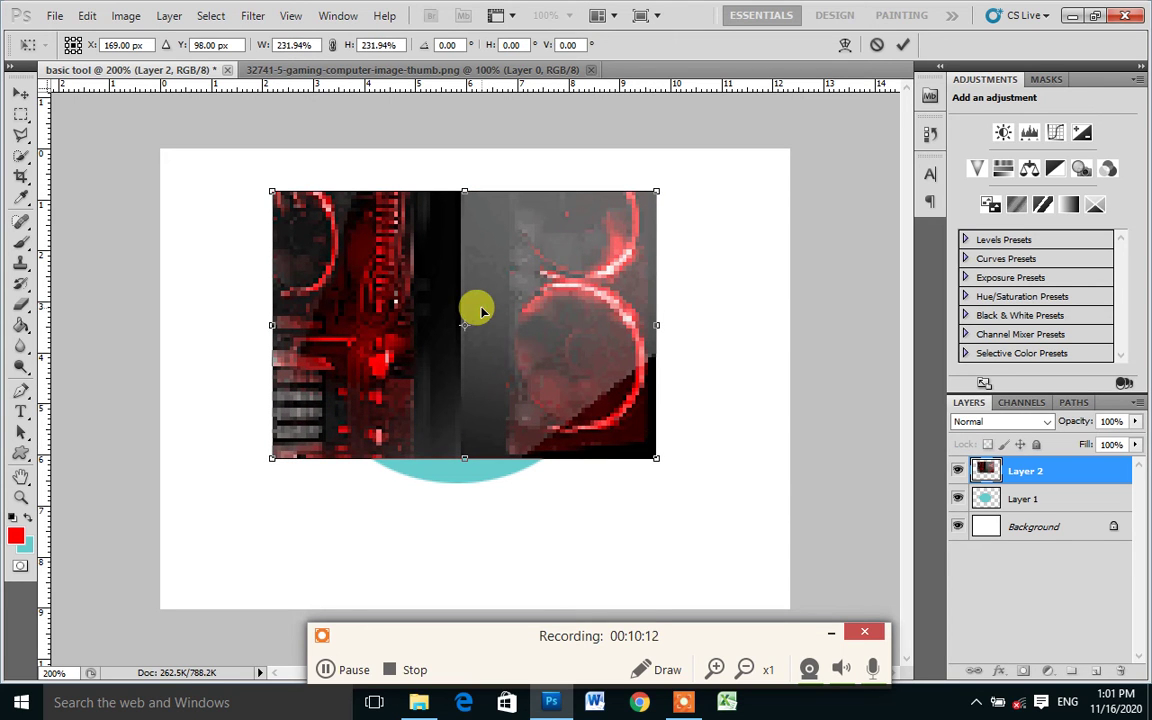
{"action": "key", "text": "Return"}
{"action": "left_click_drag", "start_coordinate": [481, 312], "coordinate": [522, 374]}
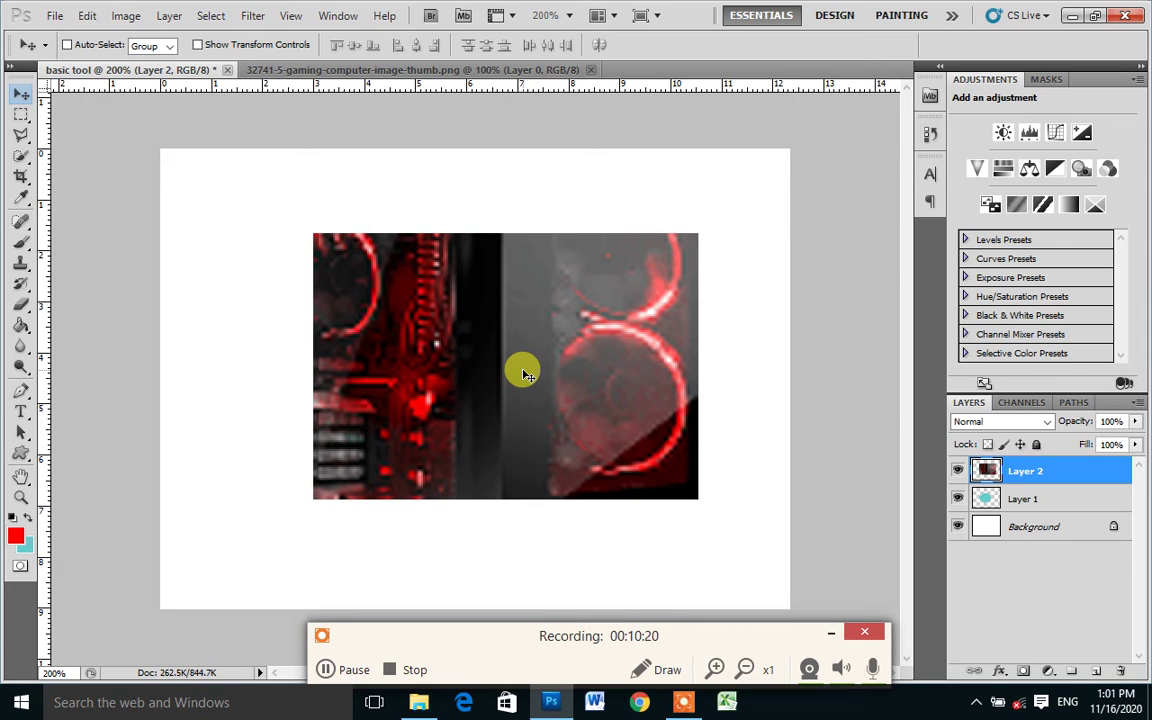
{"action": "left_click_drag", "start_coordinate": [514, 294], "coordinate": [430, 247]}
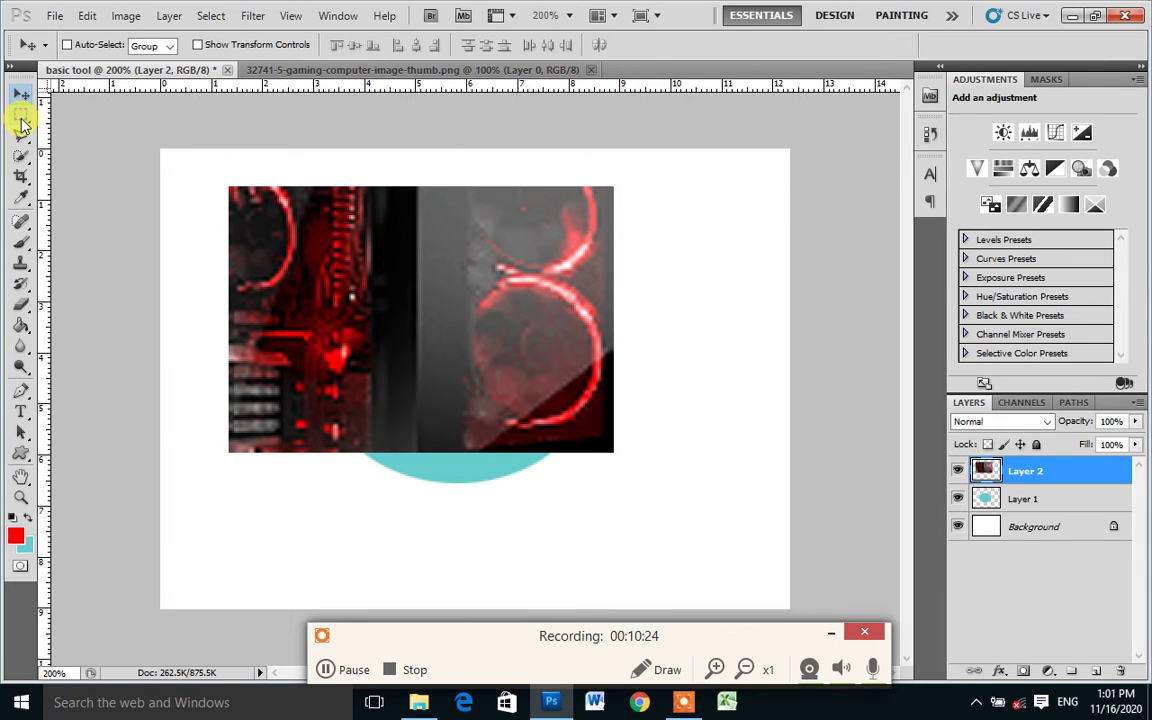
- Delete Layer 2 holding the enlarged fan slice, leaving the teal ellipse on Layer 1
{"action": "left_click", "coordinate": [23, 120]}
{"action": "right_click", "coordinate": [26, 120]}
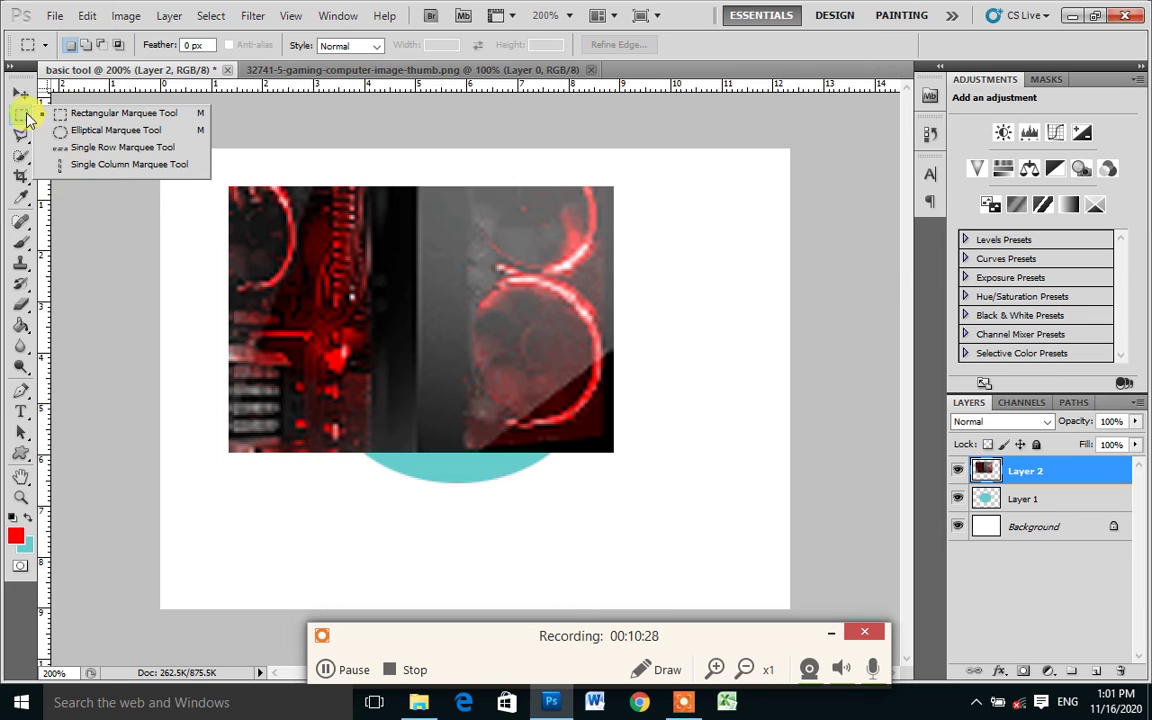
{"action": "left_click", "coordinate": [22, 113]}
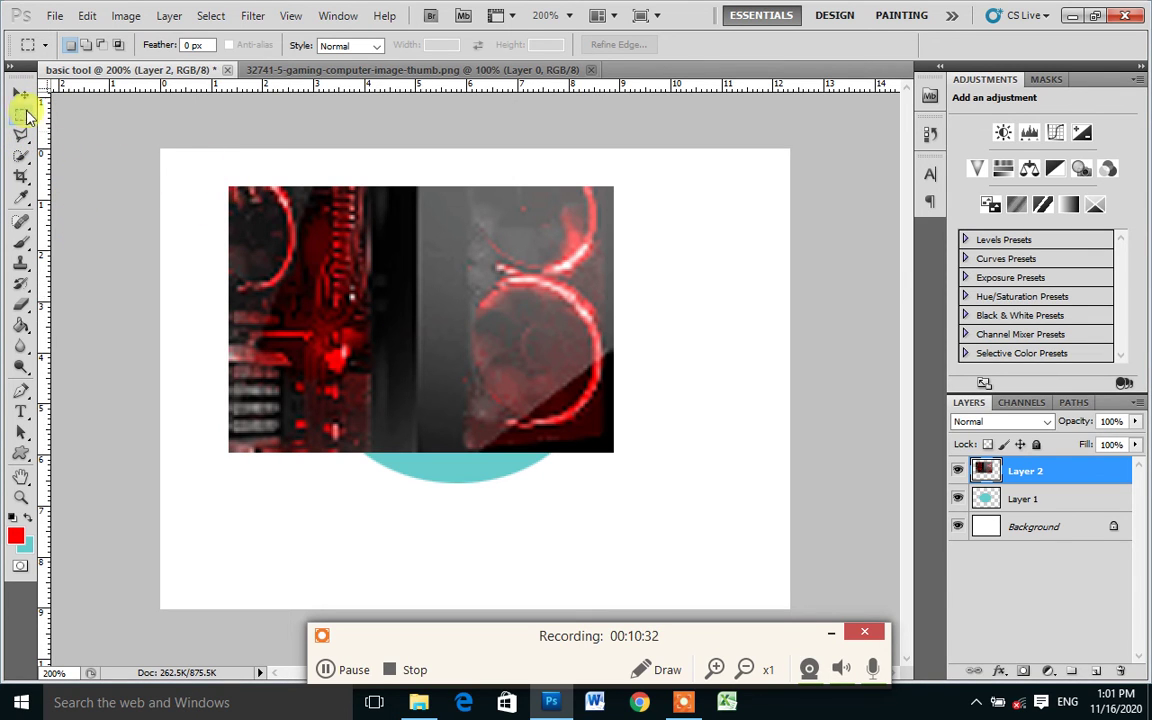
{"action": "left_click", "coordinate": [20, 93]}
{"action": "right_click", "coordinate": [425, 367]}
{"action": "left_click", "coordinate": [450, 376]}
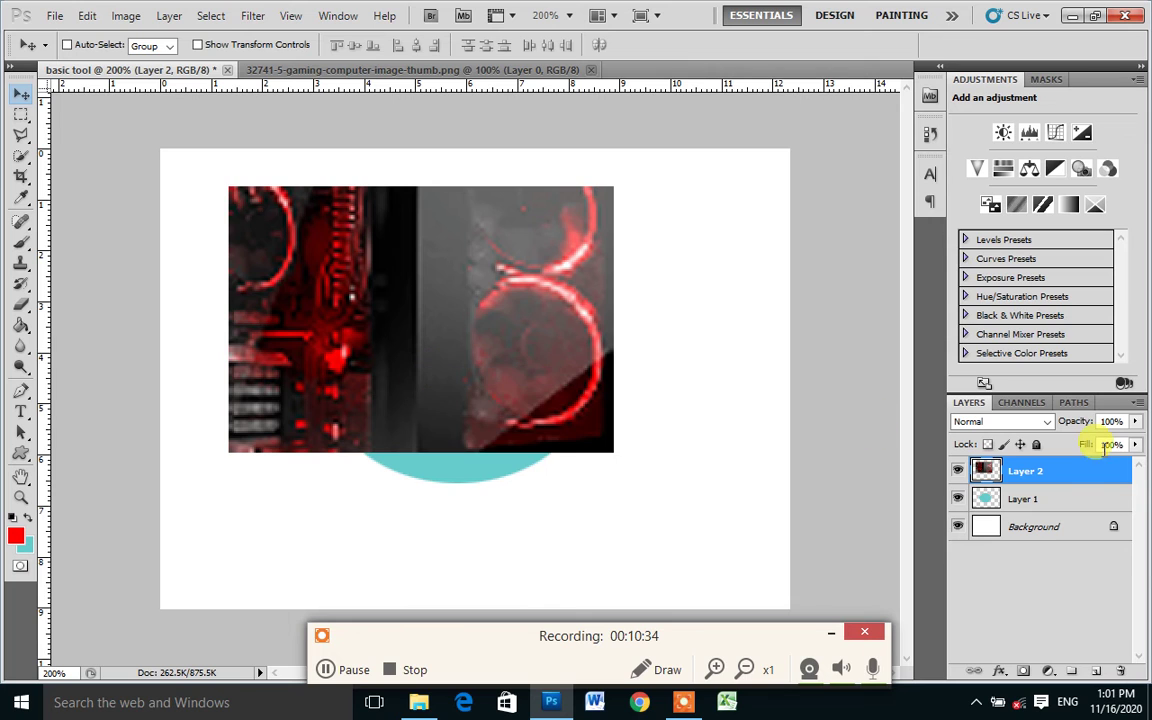
{"action": "mouse_move", "coordinate": [1060, 473]}
{"action": "left_mouse_down"}
{"action": "mouse_move", "coordinate": [1091, 543]}
{"action": "mouse_move", "coordinate": [1120, 670]}
{"action": "left_mouse_up"}
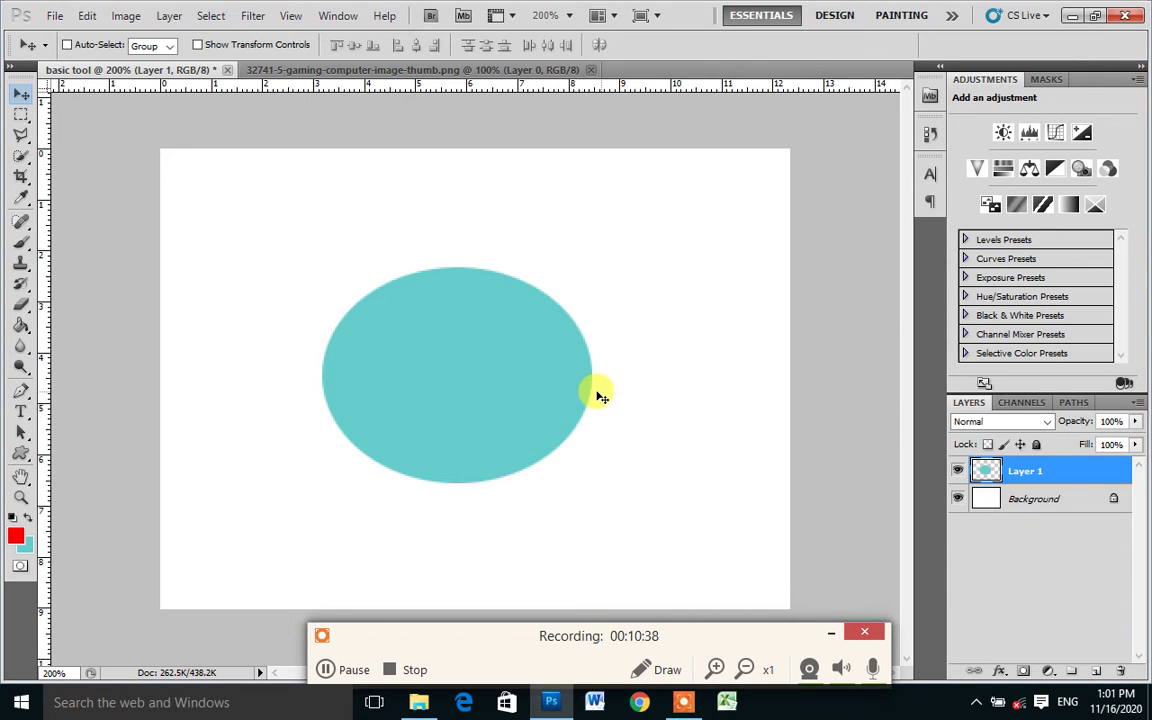
{"action": "left_click", "coordinate": [27, 135]}
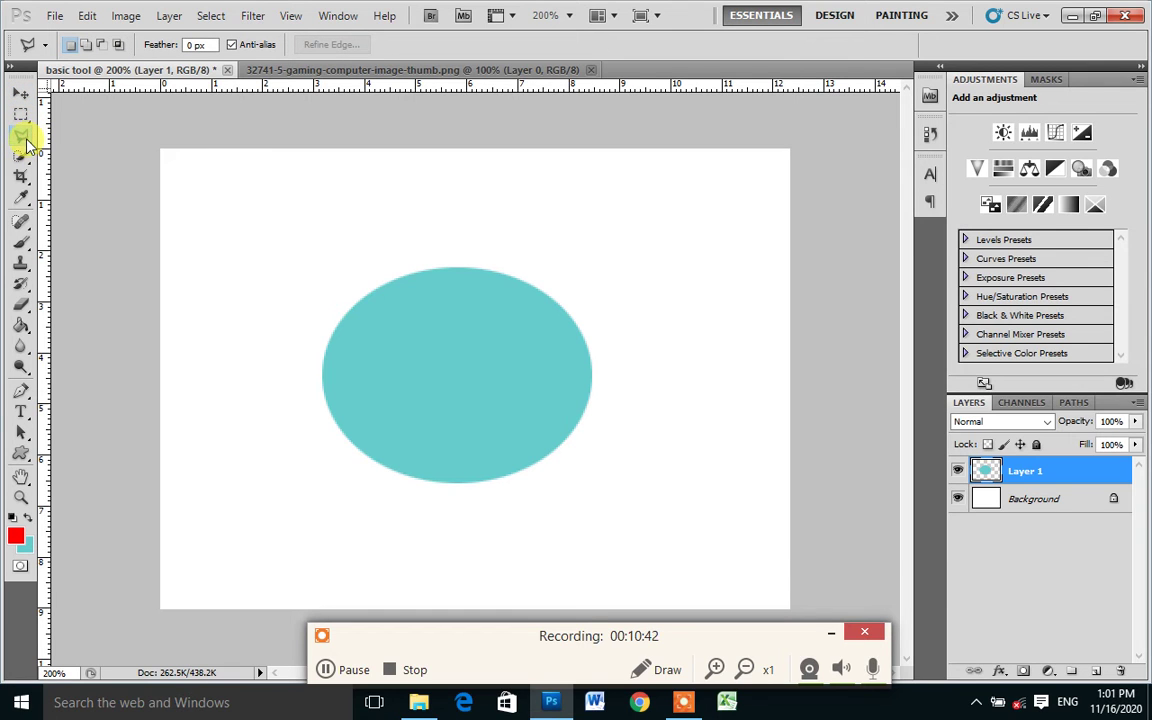
- Outline the monitor in the gaming PC image with a four-corner polygonal lasso selection
{"action": "left_click", "coordinate": [296, 72]}
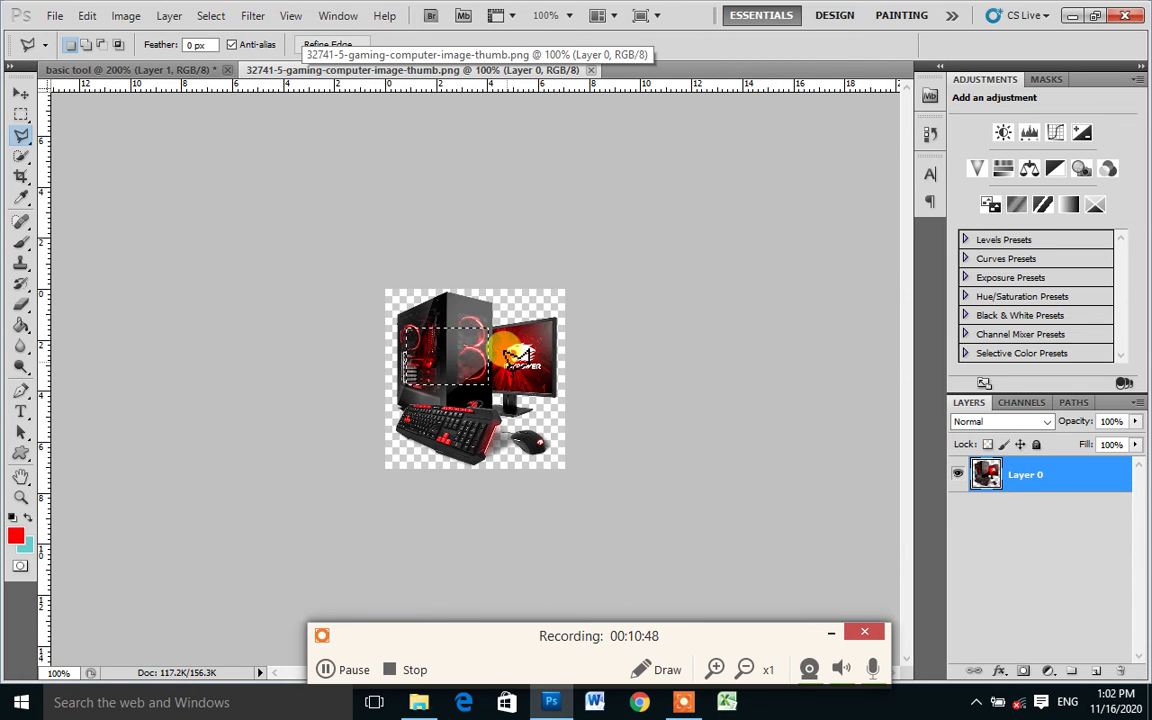
{"action": "scroll", "coordinate": [470, 338], "scroll_direction": "up", "scroll_amount": 3}
{"action": "scroll", "coordinate": [506, 360], "scroll_direction": "up", "scroll_amount": 3}
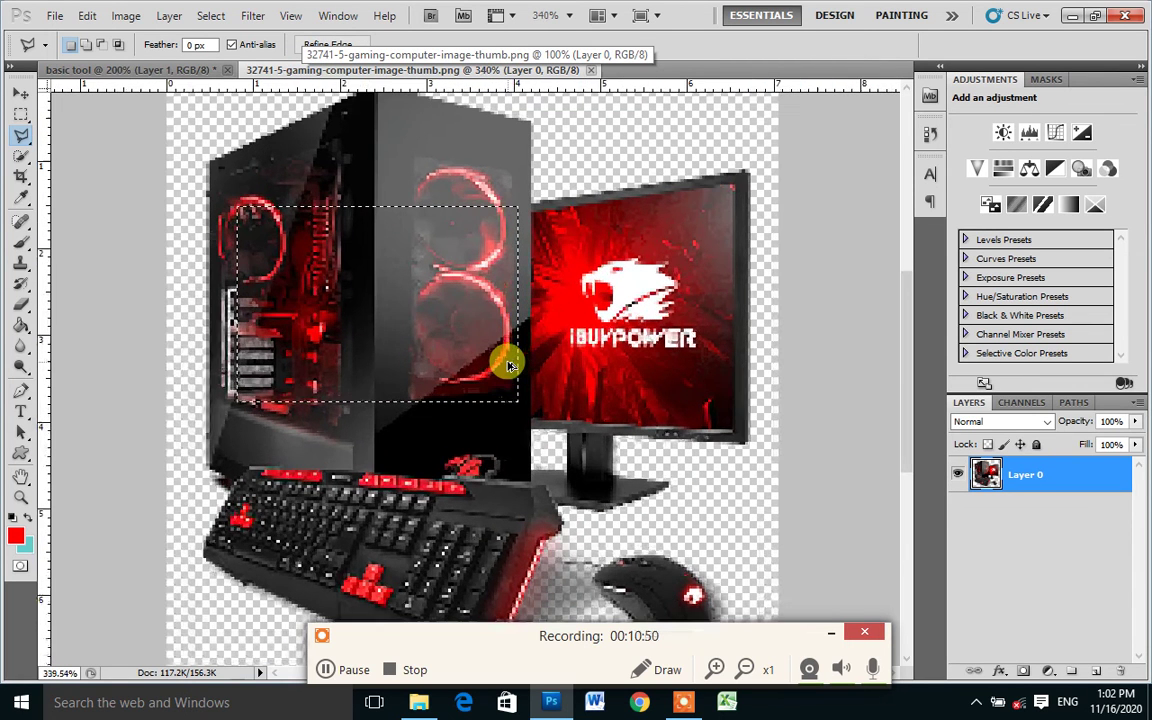
{"action": "left_click", "coordinate": [514, 359]}
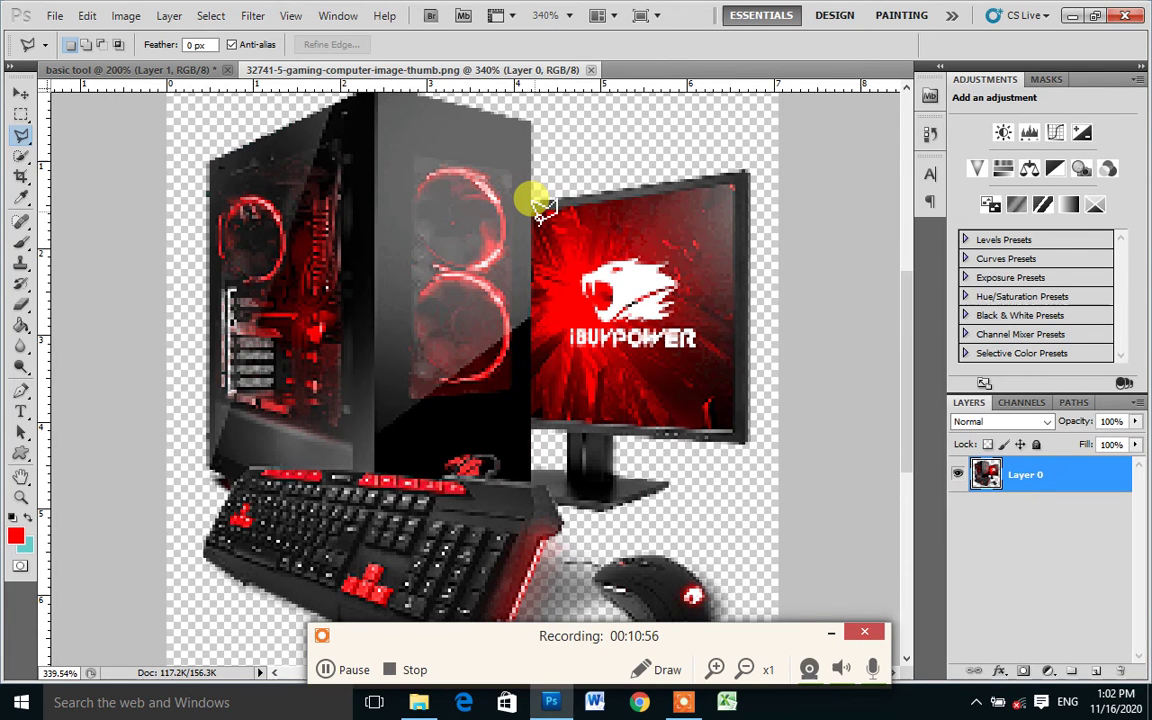
{"action": "left_click", "coordinate": [533, 207]}
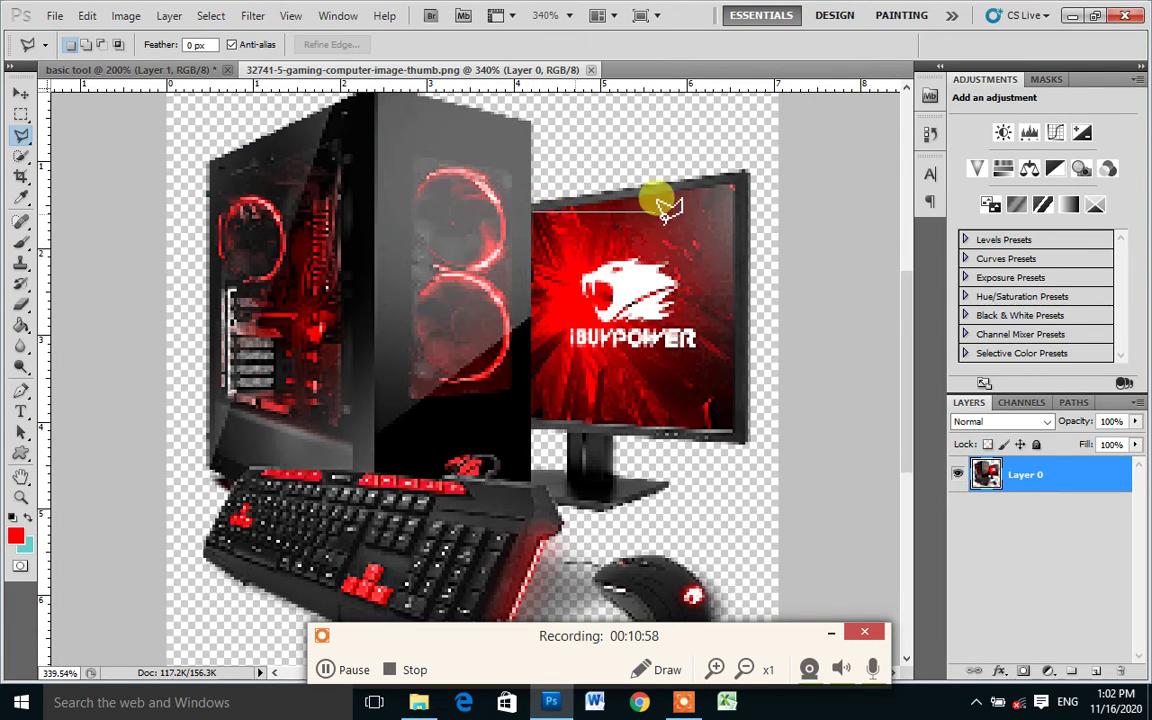
{"action": "left_click", "coordinate": [733, 183]}
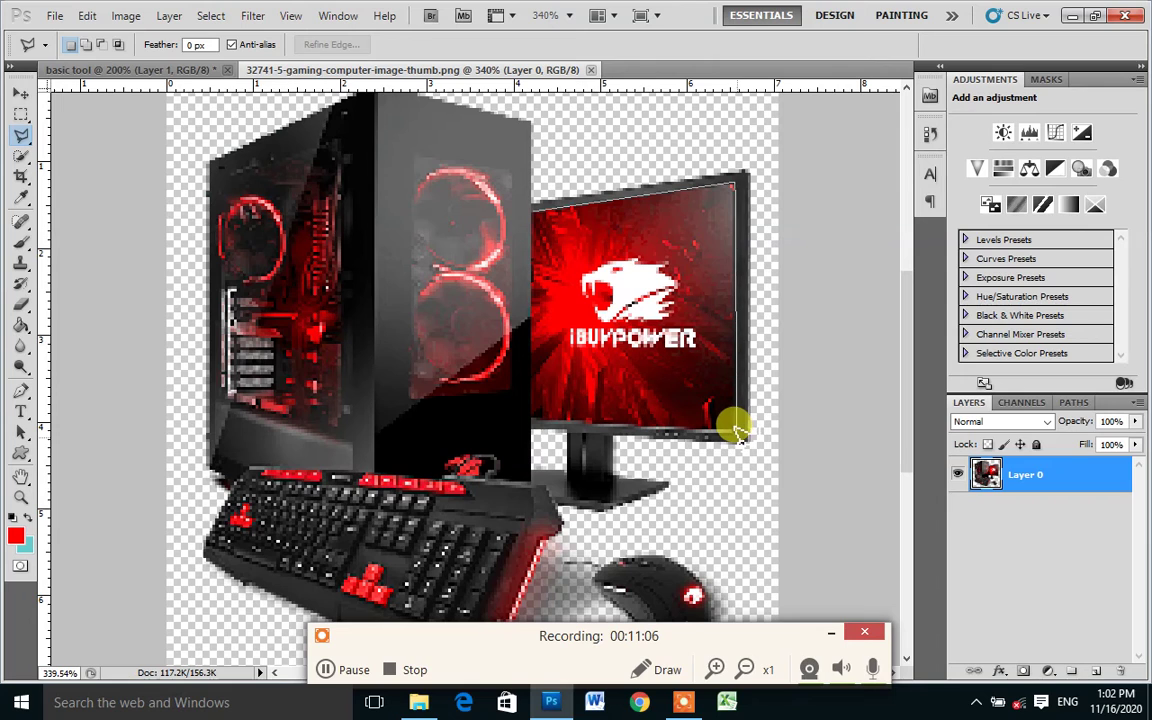
{"action": "left_click", "coordinate": [735, 432]}
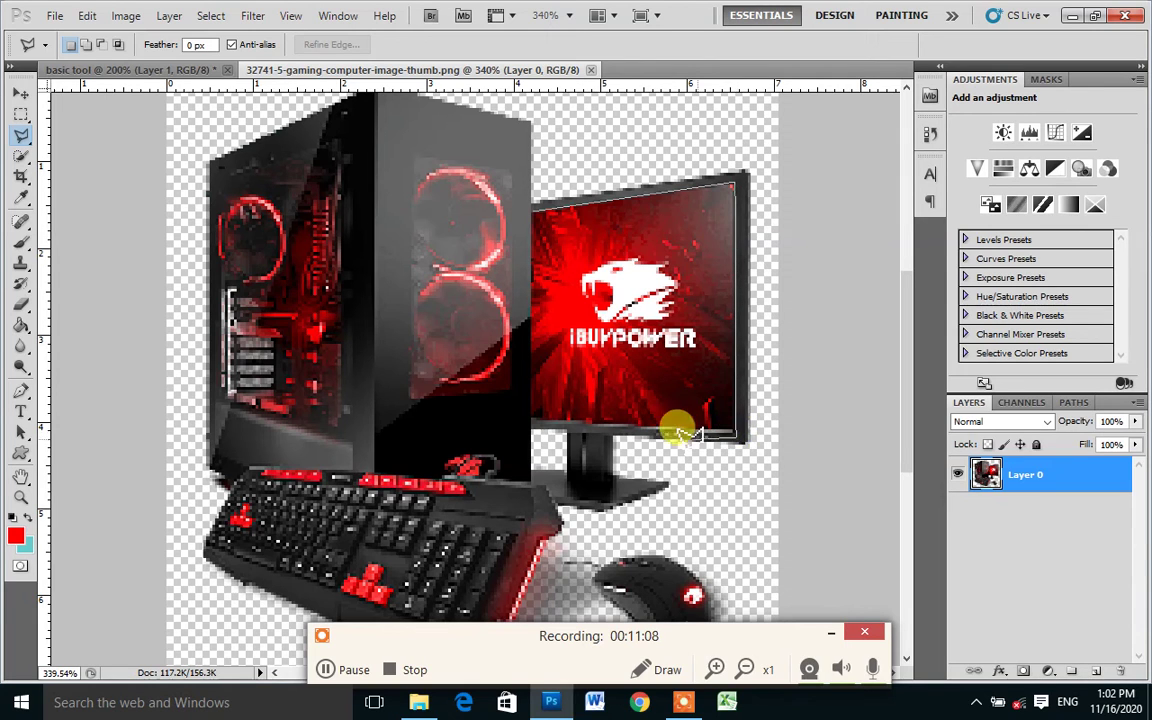
{"action": "left_click", "coordinate": [531, 425]}
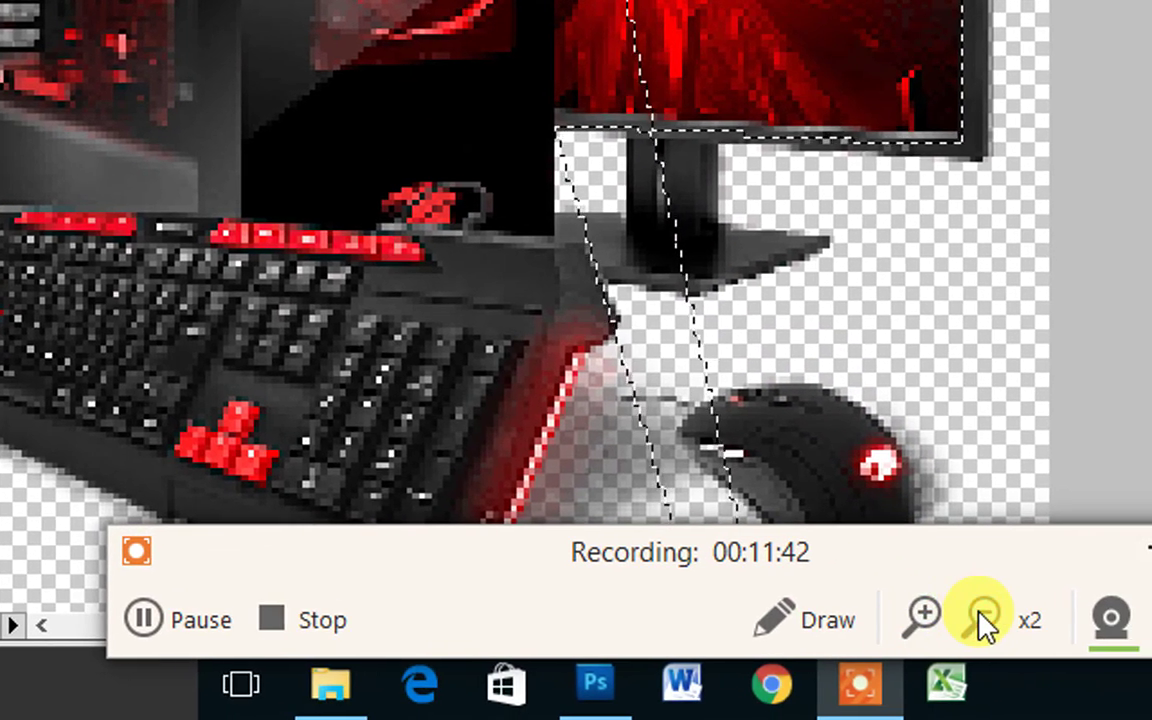
{"action": "left_click", "coordinate": [985, 622]}
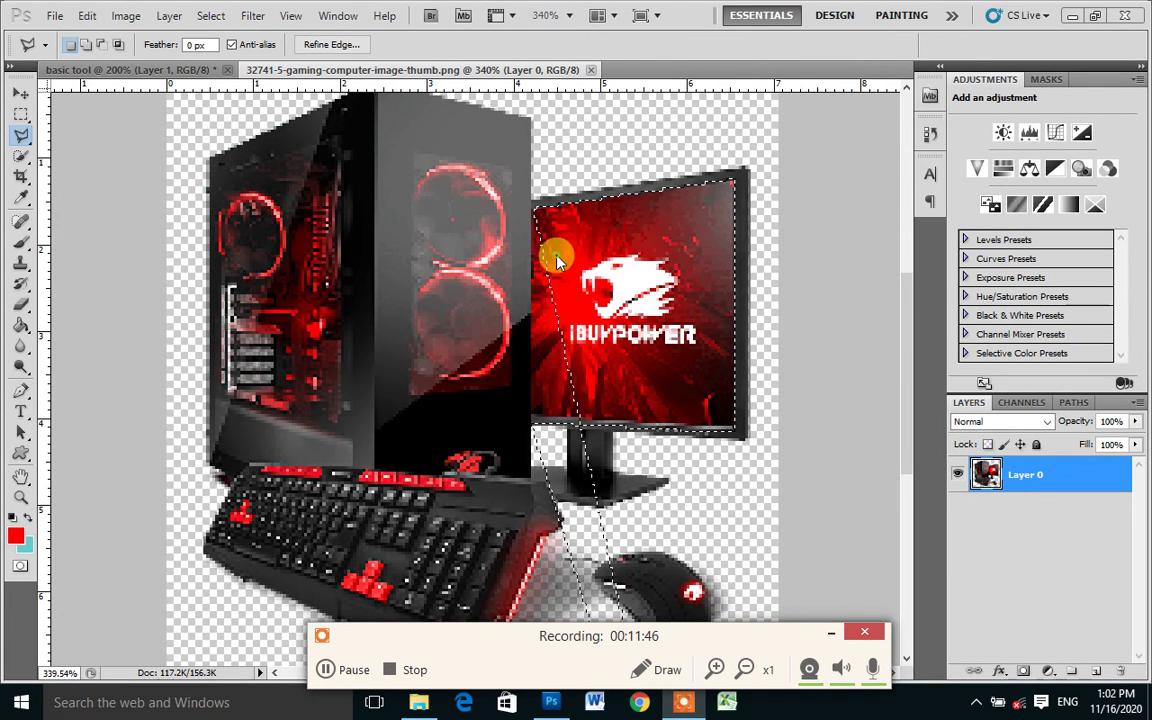
- Redraw the polygonal selection at the screen's four corners and open Feather Selection (Shift+F6)
{"action": "key", "text": "ctrl+d"}
{"action": "left_click", "coordinate": [533, 200]}
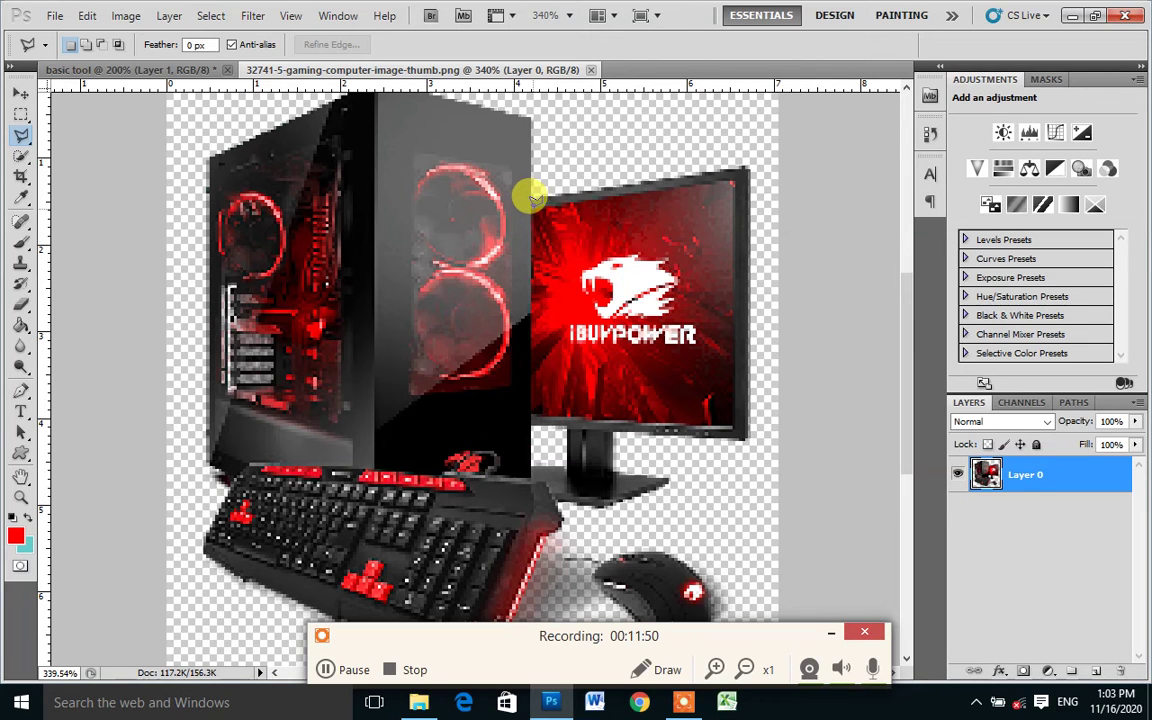
{"action": "left_click", "coordinate": [733, 183]}
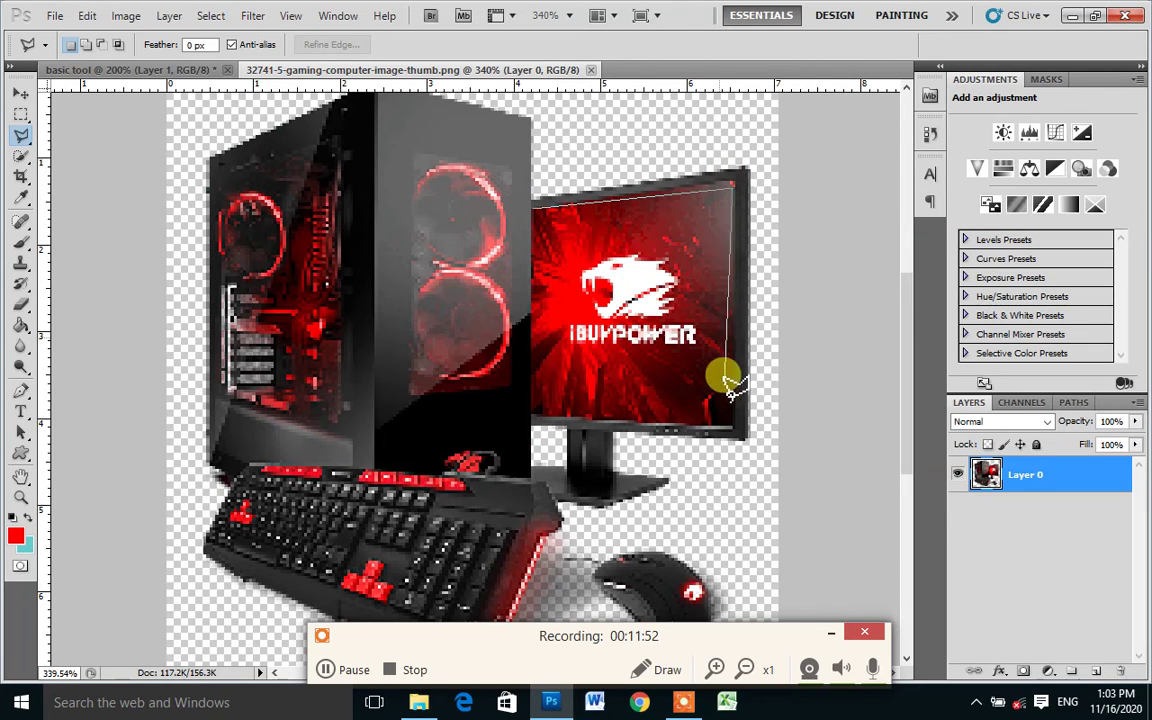
{"action": "left_click", "coordinate": [734, 421]}
{"action": "left_click", "coordinate": [534, 414]}
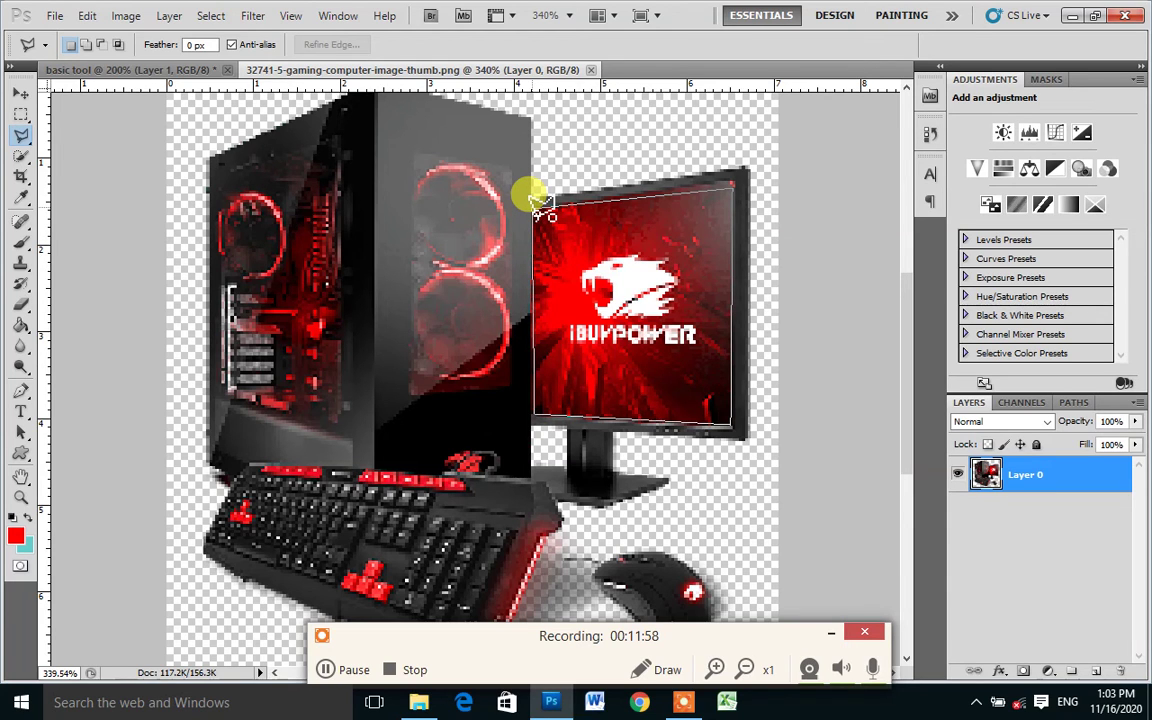
{"action": "left_click", "coordinate": [540, 207]}
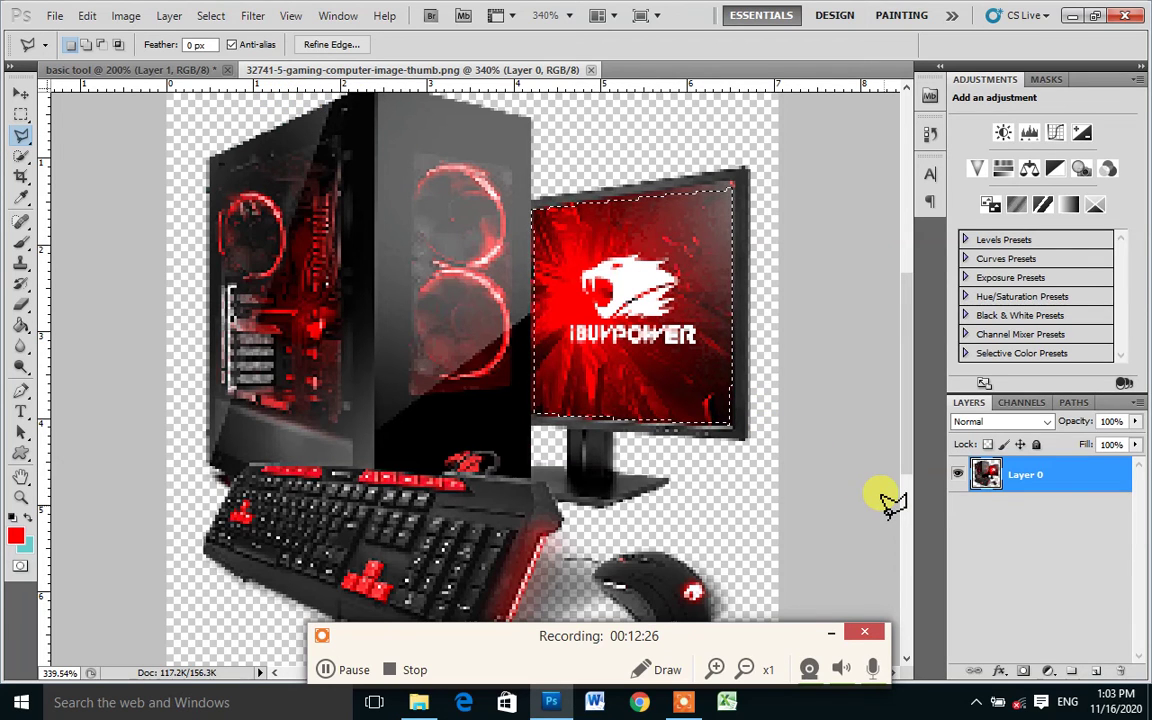
{"action": "key", "text": "shift"}
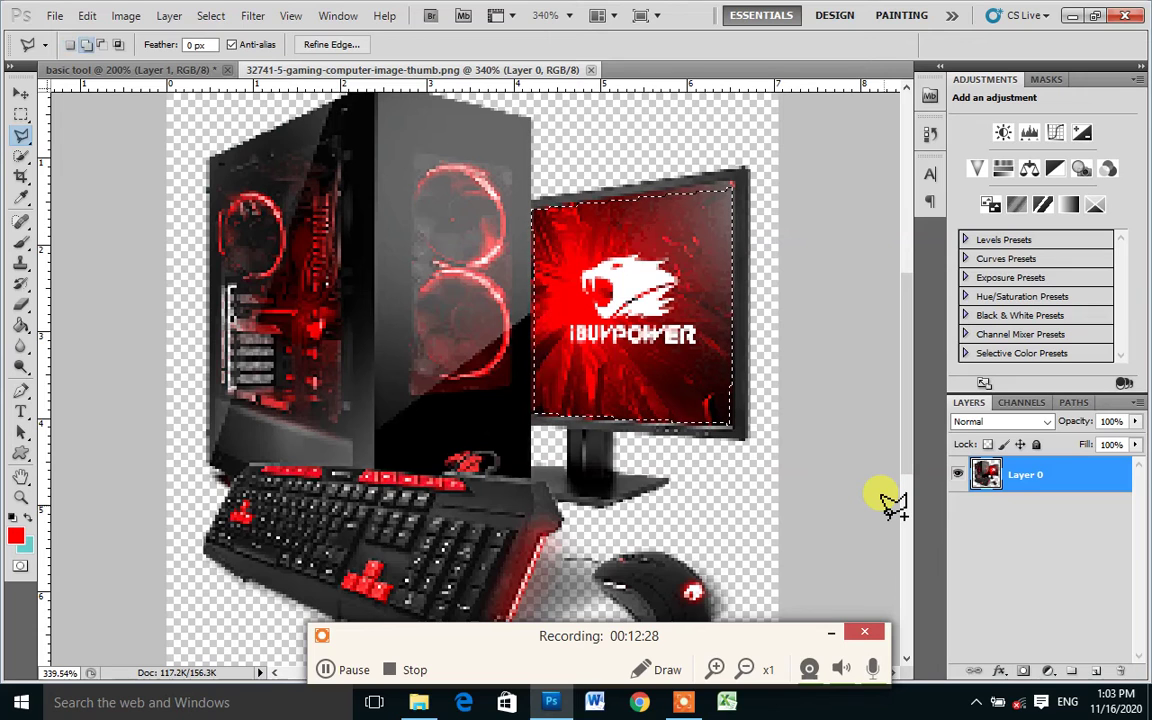
{"action": "key", "text": "shift+F6"}
{"action": "type", "text": "2"}
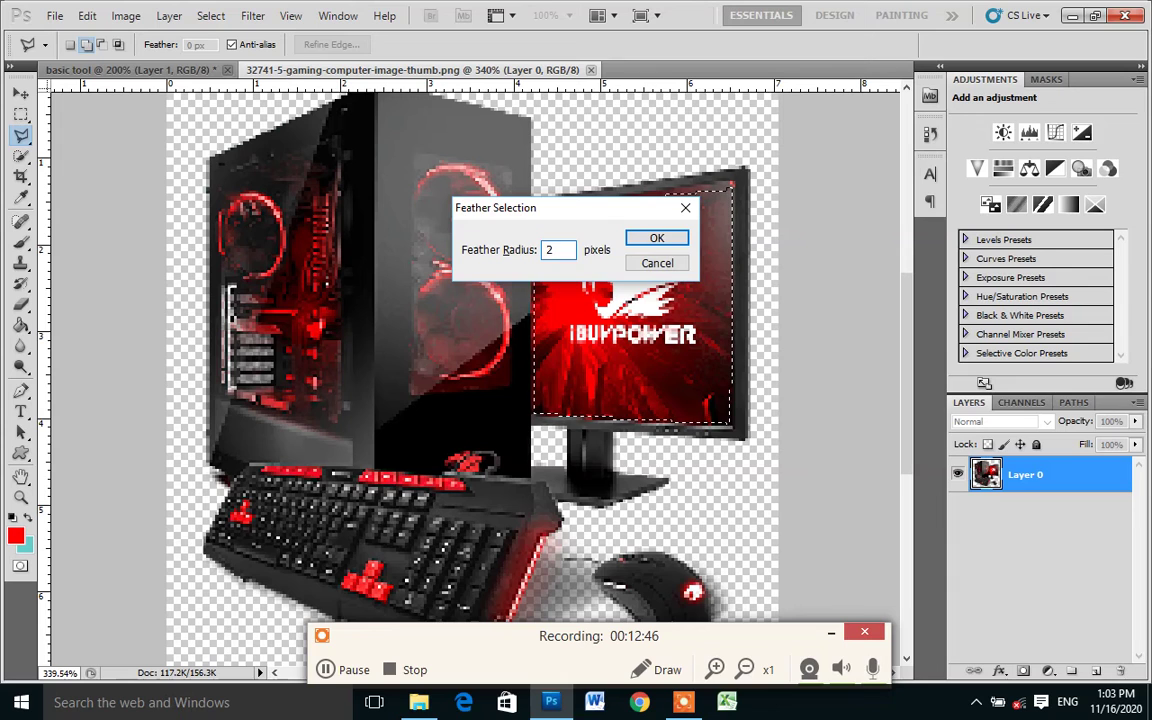
- Feather the screen selection by 2 pixels and drag it into basic tool as Layer 2
{"action": "left_click", "coordinate": [654, 242]}
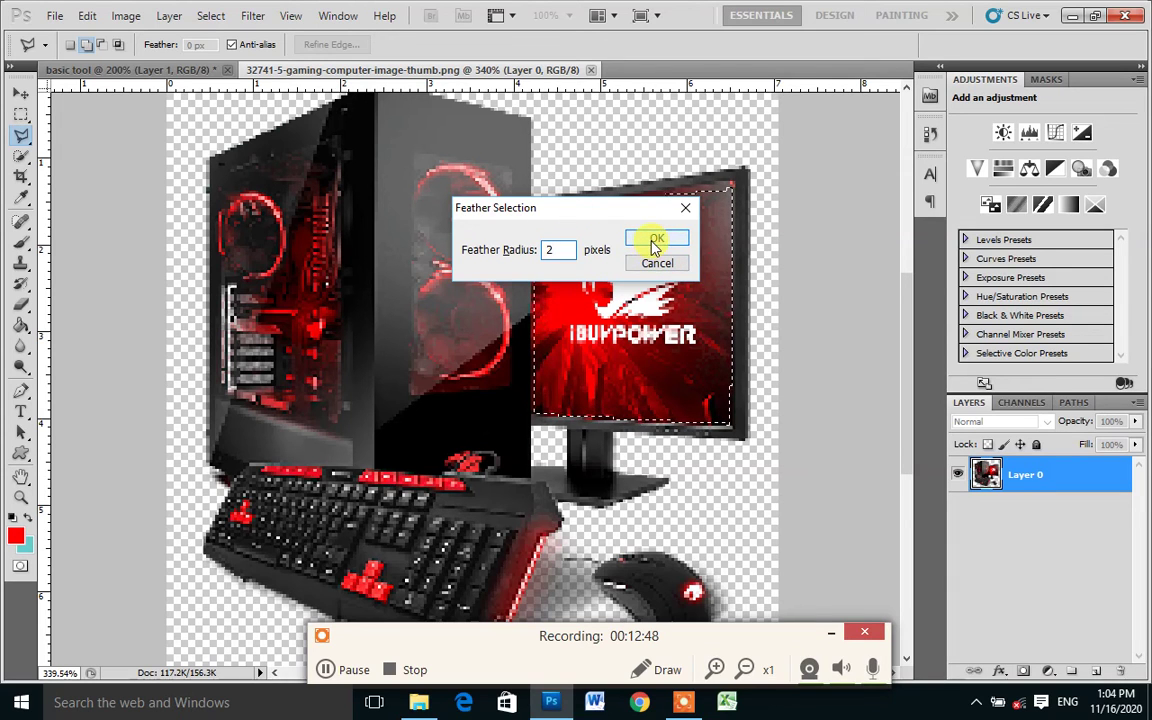
{"action": "left_click", "coordinate": [656, 242]}
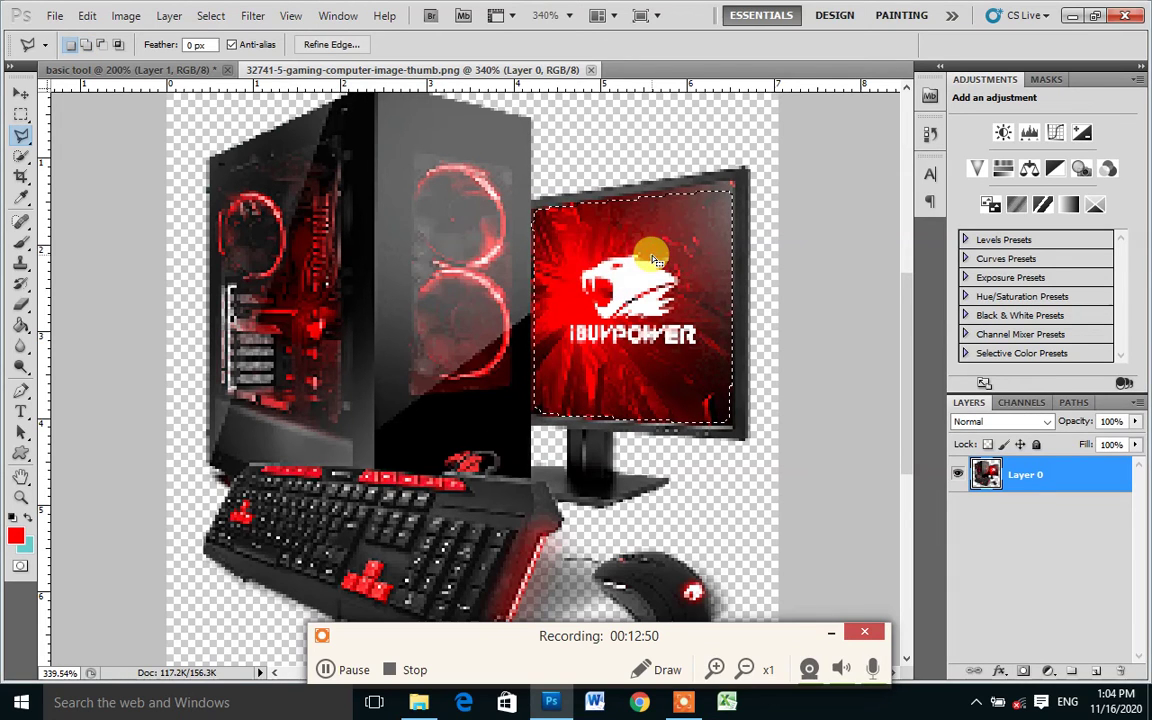
{"action": "left_click", "coordinate": [21, 93]}
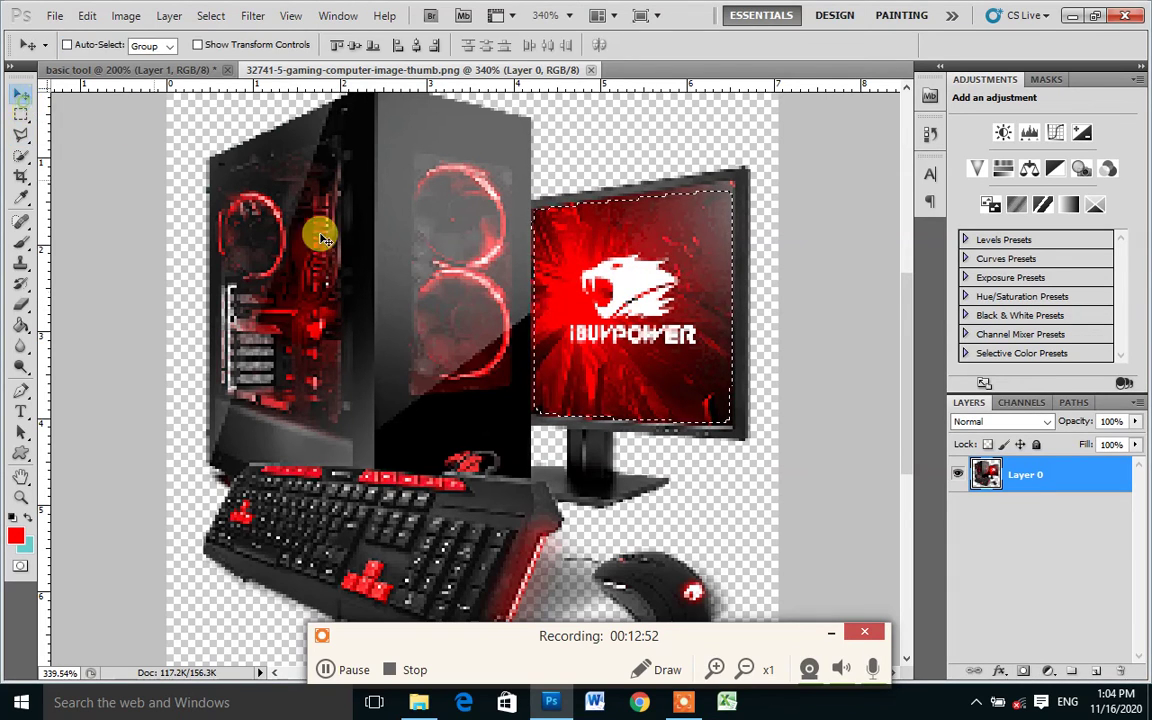
{"action": "mouse_move", "coordinate": [655, 316]}
{"action": "left_mouse_down"}
{"action": "mouse_move", "coordinate": [385, 260]}
{"action": "mouse_move", "coordinate": [674, 291]}
{"action": "left_mouse_up"}
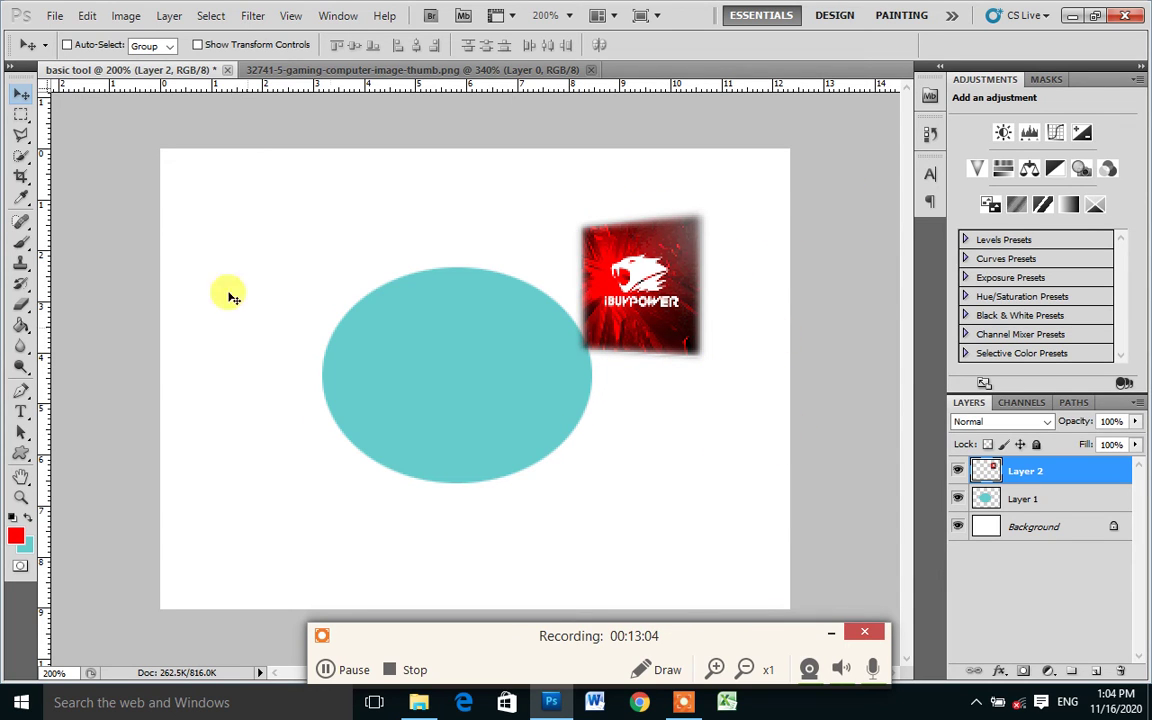
- Lasso the lower red fan in the gaming PC image and drag it into basic tool as Layer 3
{"action": "left_click", "coordinate": [31, 146]}
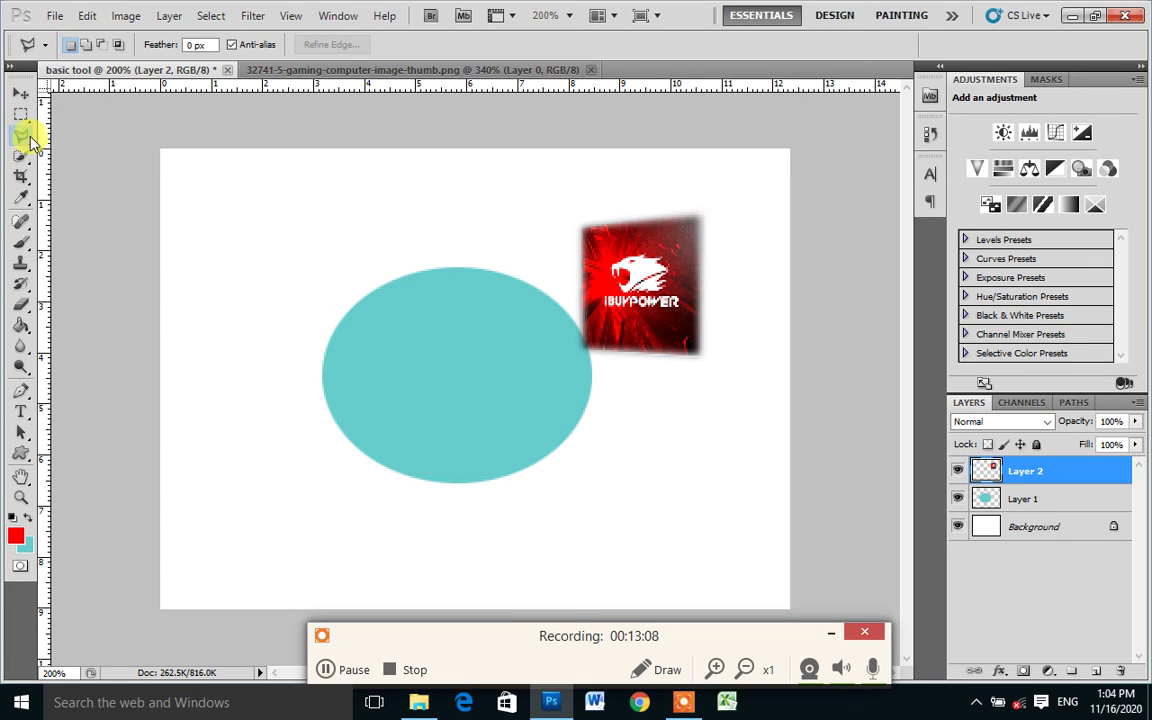
{"action": "right_click", "coordinate": [31, 146]}
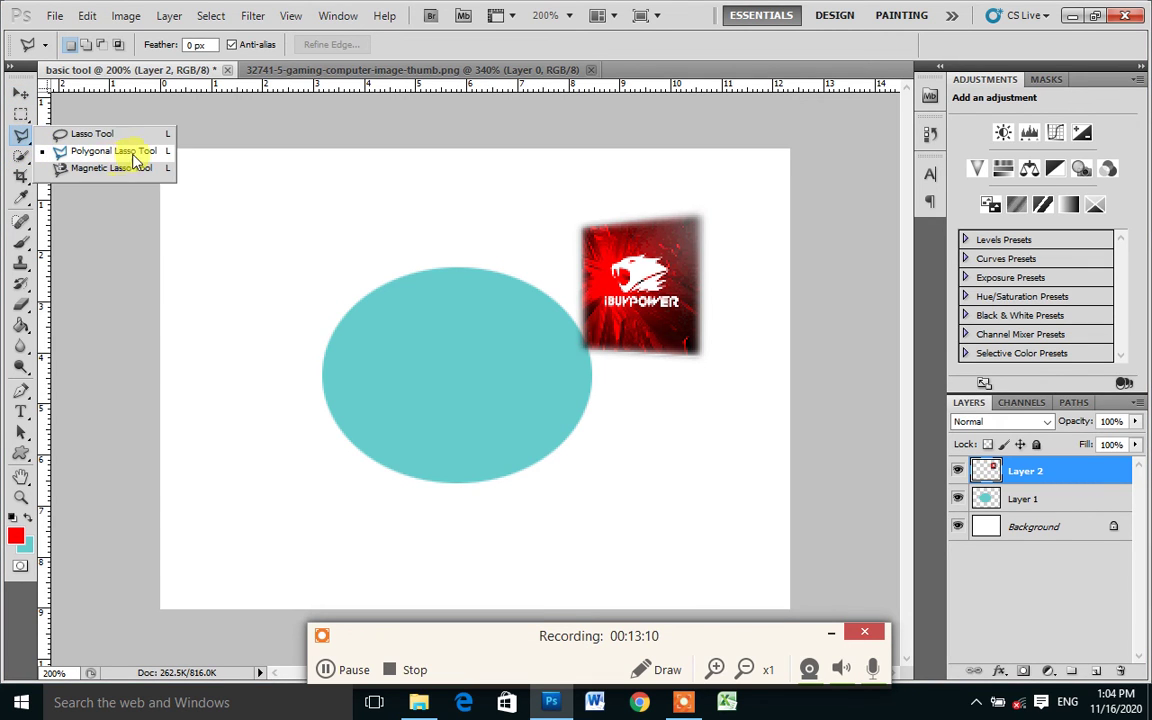
{"action": "left_click", "coordinate": [72, 143]}
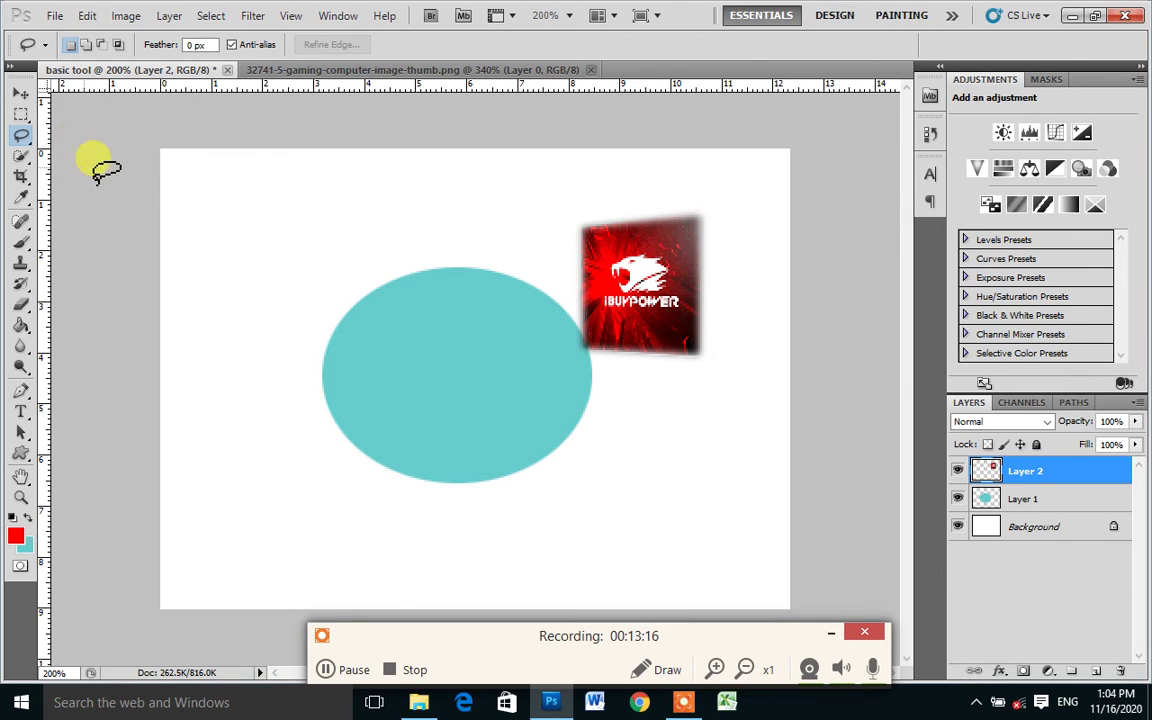
{"action": "left_click", "coordinate": [385, 70]}
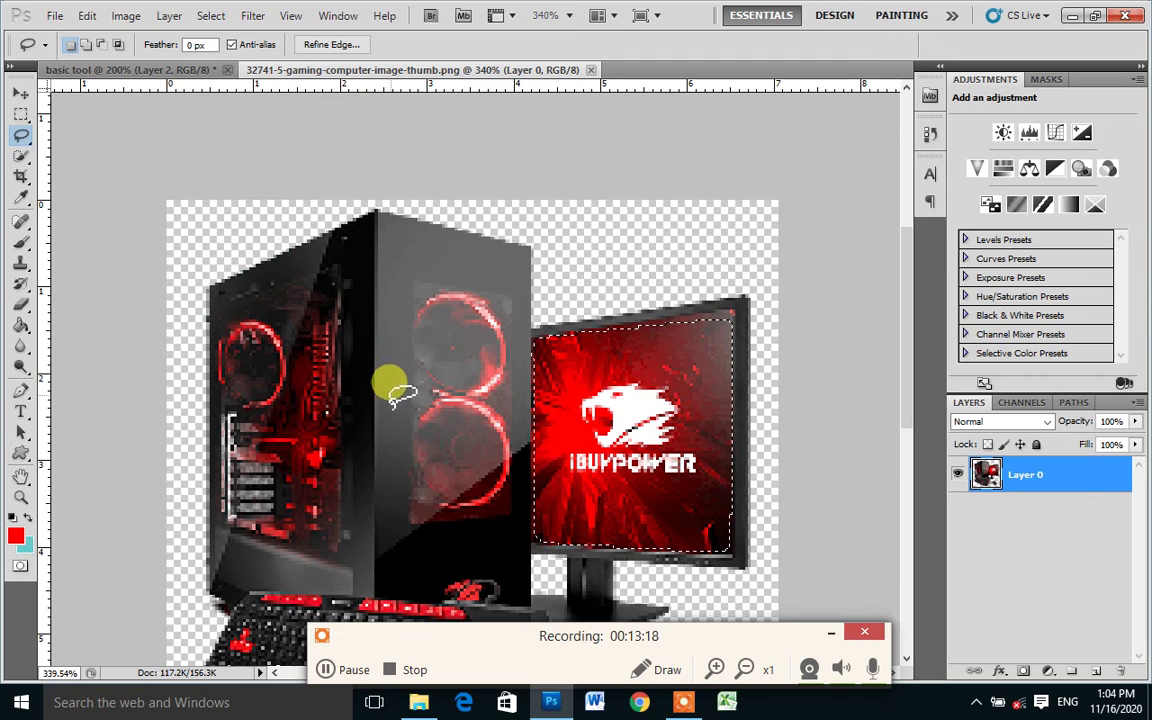
{"action": "left_click", "coordinate": [500, 565]}
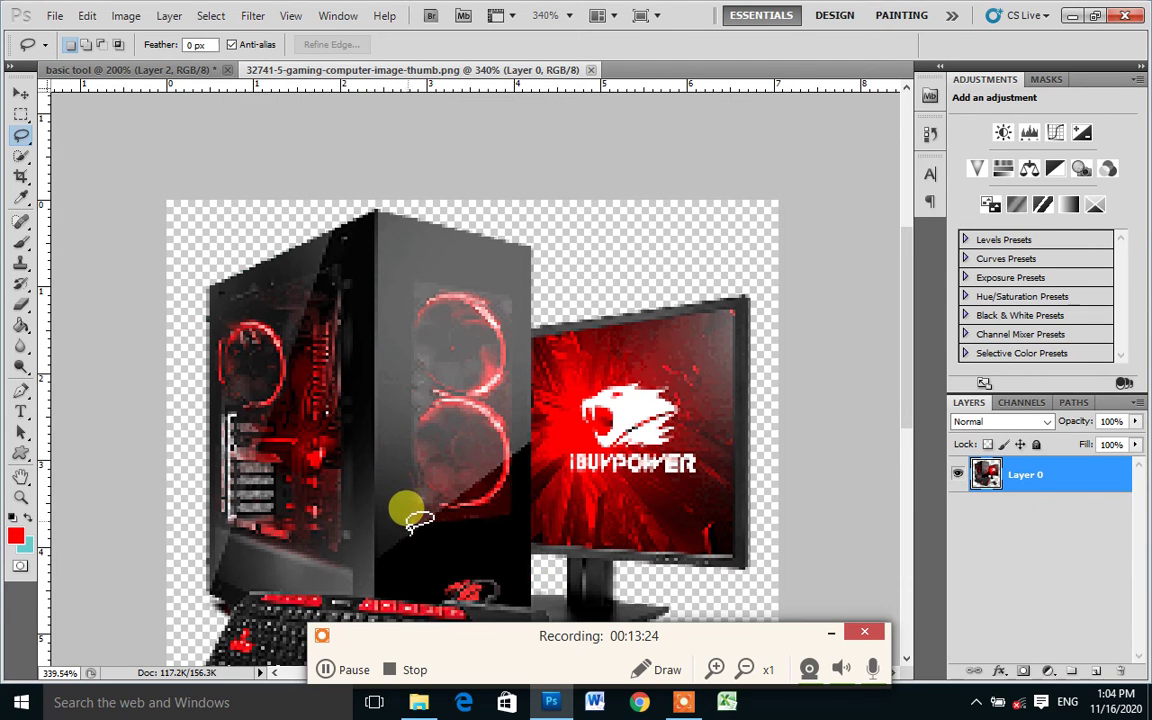
{"action": "mouse_move", "coordinate": [407, 519]}
{"action": "left_mouse_down"}
{"action": "mouse_move", "coordinate": [524, 482]}
{"action": "mouse_move", "coordinate": [458, 519]}
{"action": "mouse_move", "coordinate": [416, 507]}
{"action": "mouse_move", "coordinate": [407, 518]}
{"action": "left_mouse_up"}
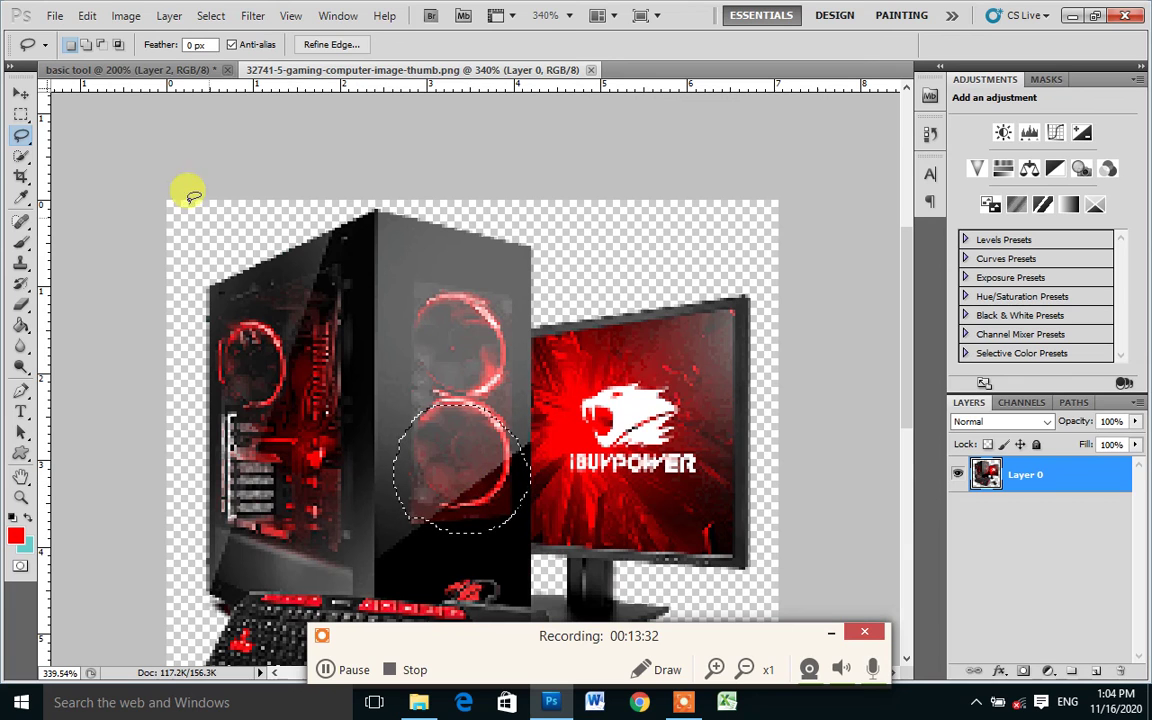
{"action": "left_click", "coordinate": [20, 94]}
{"action": "mouse_move", "coordinate": [450, 488]}
{"action": "left_mouse_down"}
{"action": "mouse_move", "coordinate": [138, 113]}
{"action": "mouse_move", "coordinate": [138, 84]}
{"action": "mouse_move", "coordinate": [295, 310]}
{"action": "left_mouse_up"}
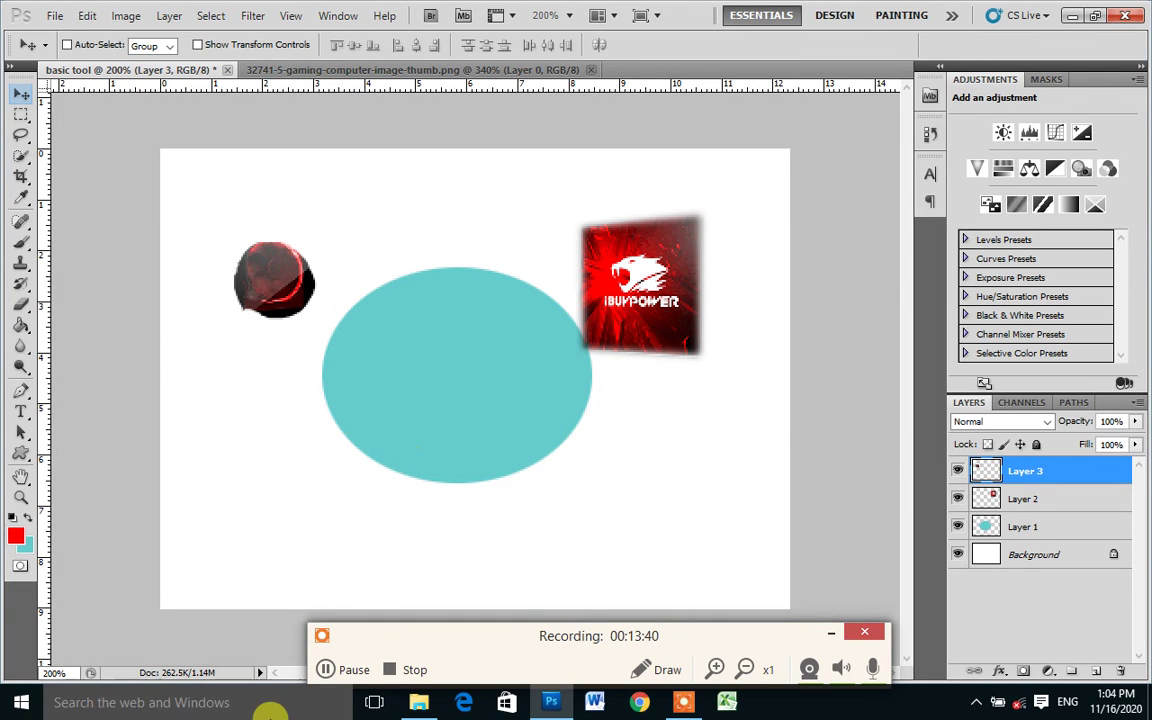
- Trace the lower monitor, IBUYPOWER lettering and stand with the Magnetic Lasso, restarting once
{"action": "left_click", "coordinate": [24, 136]}
{"action": "right_click", "coordinate": [22, 142]}
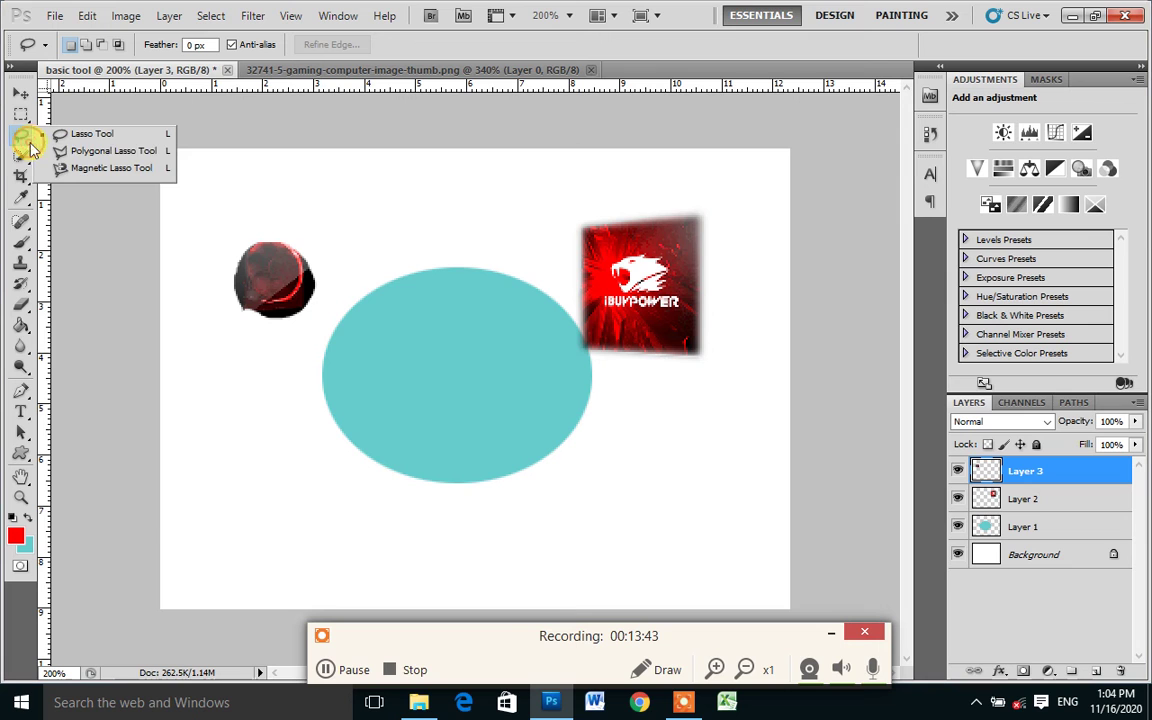
{"action": "left_click", "coordinate": [82, 170]}
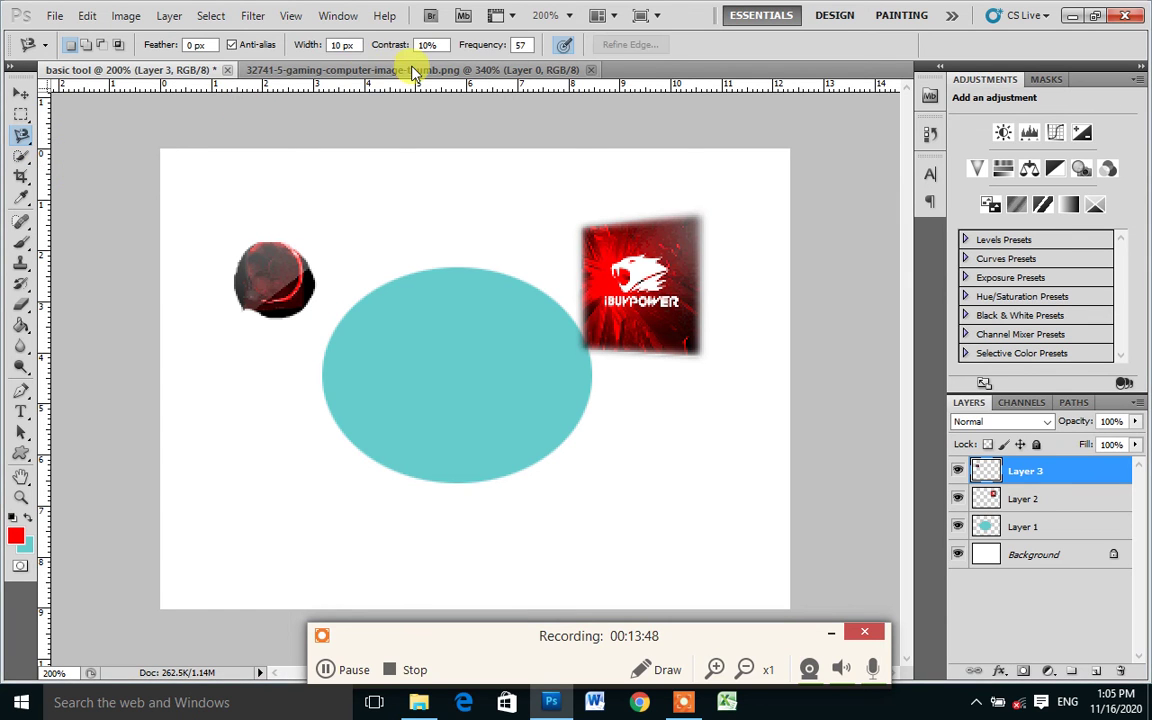
{"action": "left_click", "coordinate": [418, 72]}
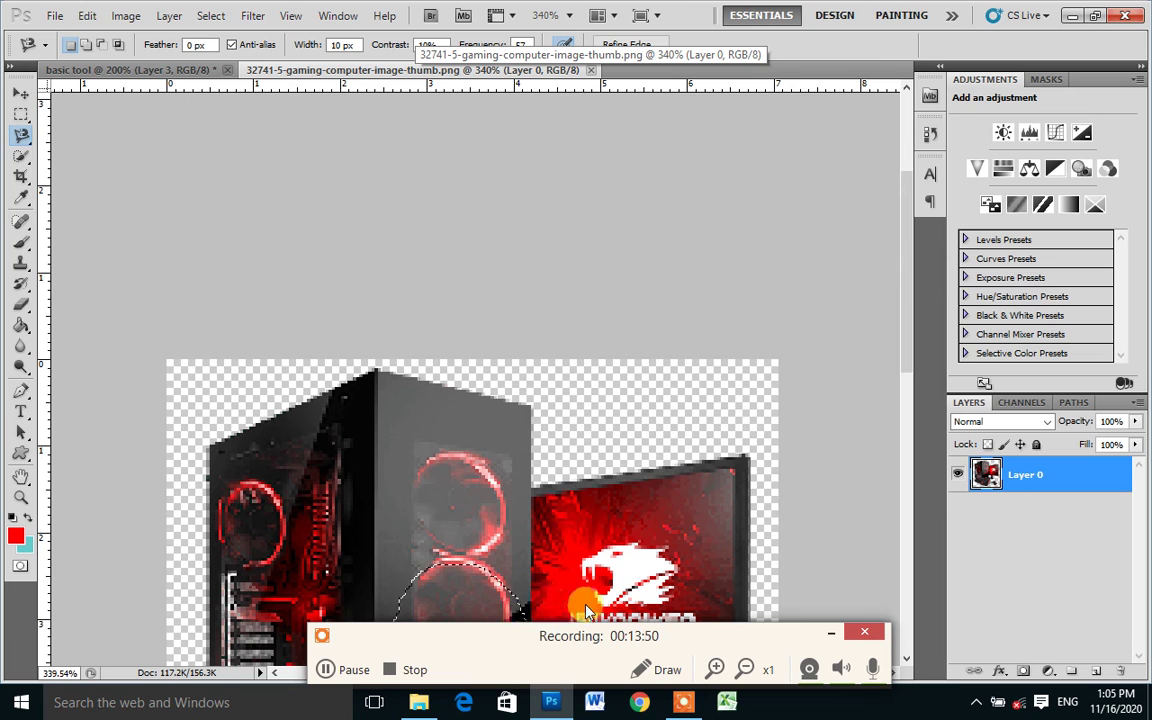
{"action": "left_click_drag", "start_coordinate": [564, 565], "coordinate": [558, 346]}
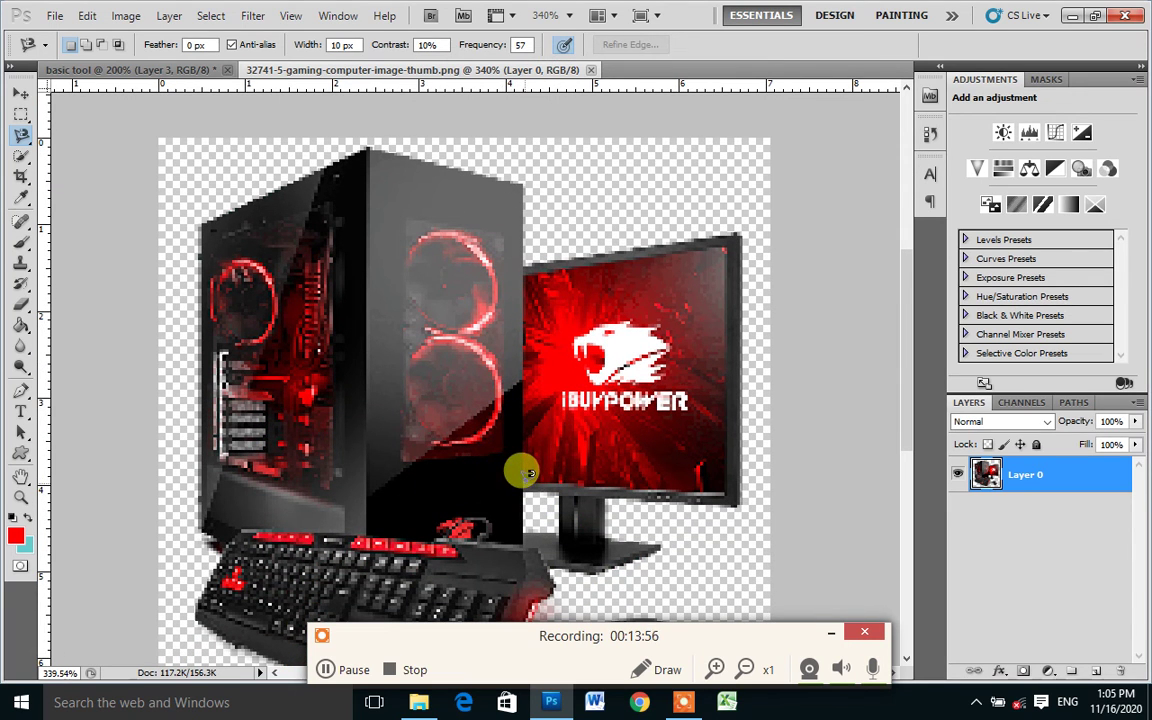
{"action": "left_click", "coordinate": [201, 517]}
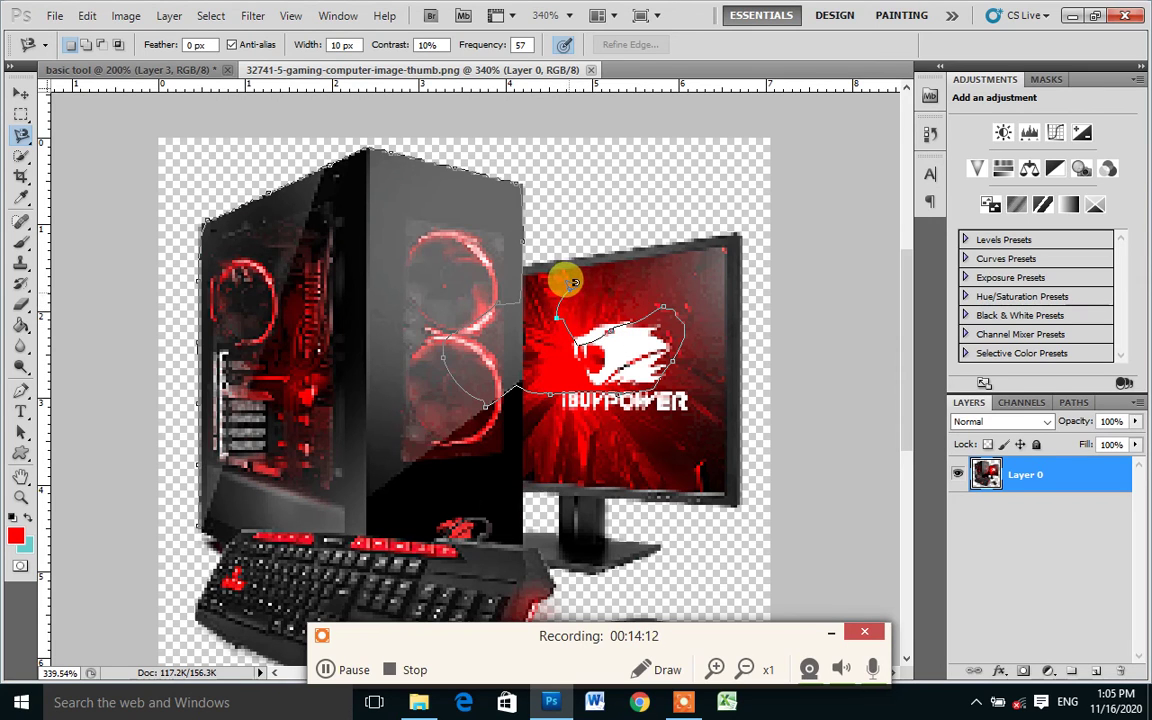
{"action": "key", "text": "BackSpace"}
{"action": "key", "text": "BackSpace"}
{"action": "key", "text": "BackSpace"}
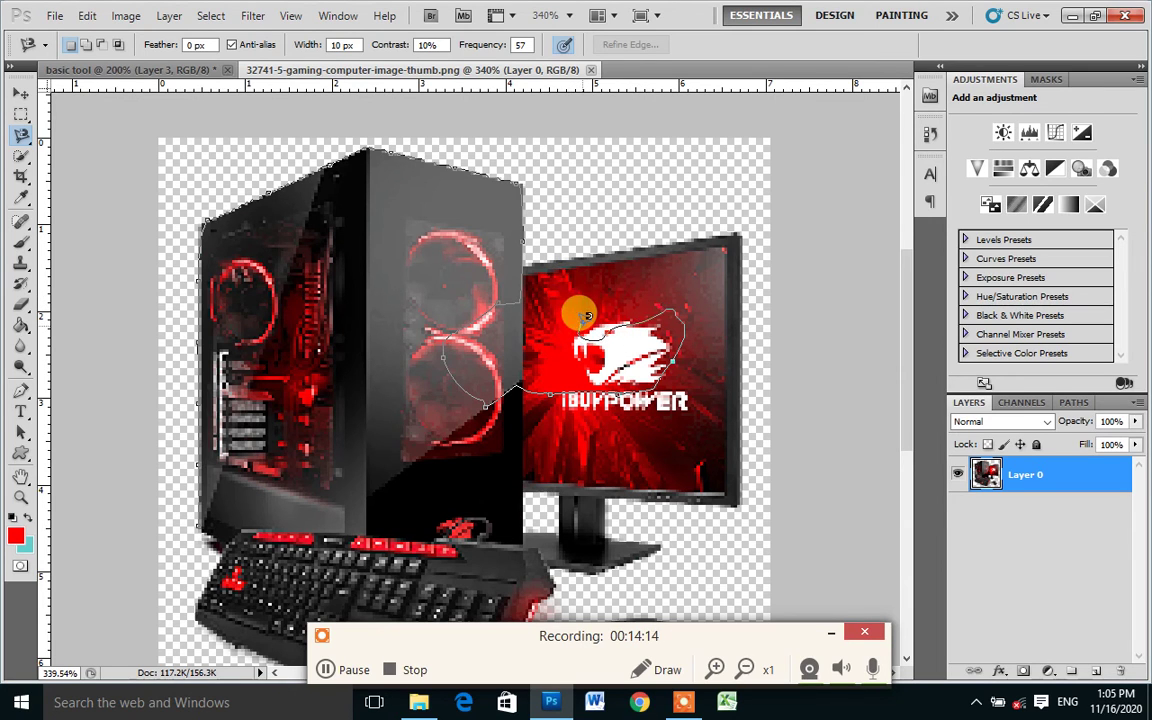
{"action": "key", "text": "BackSpace"}
{"action": "key", "text": "BackSpace"}
{"action": "key", "text": "BackSpace"}
{"action": "key", "text": "Escape"}
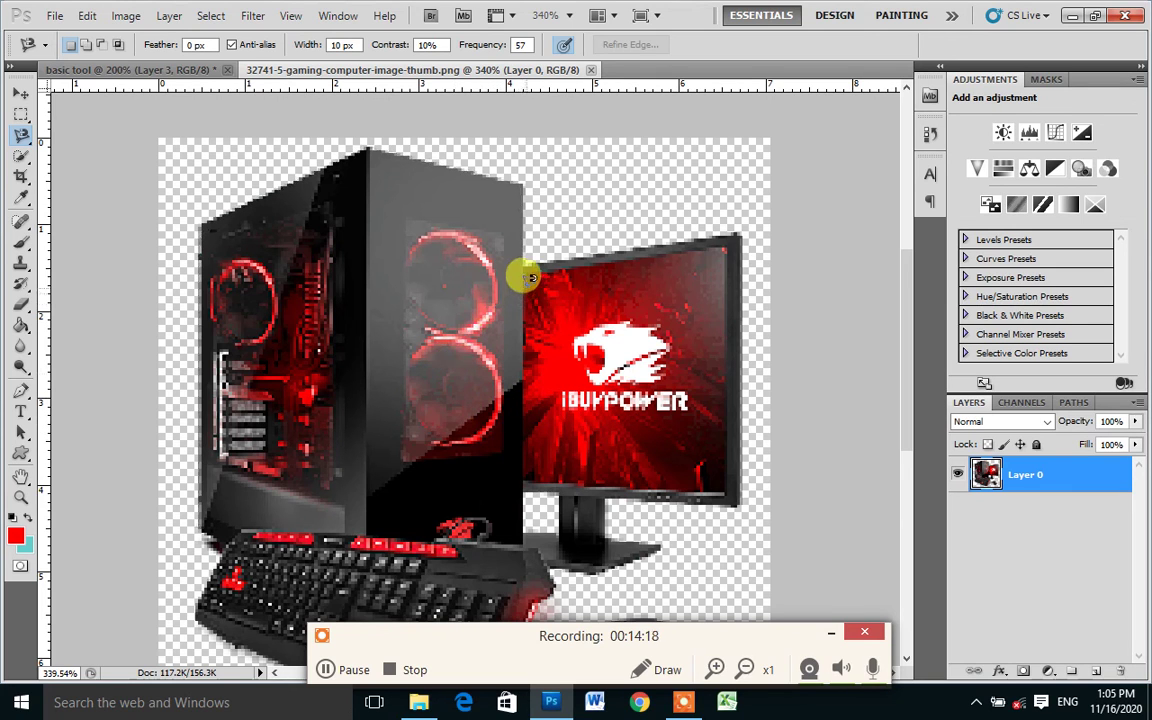
{"action": "left_click", "coordinate": [505, 393]}
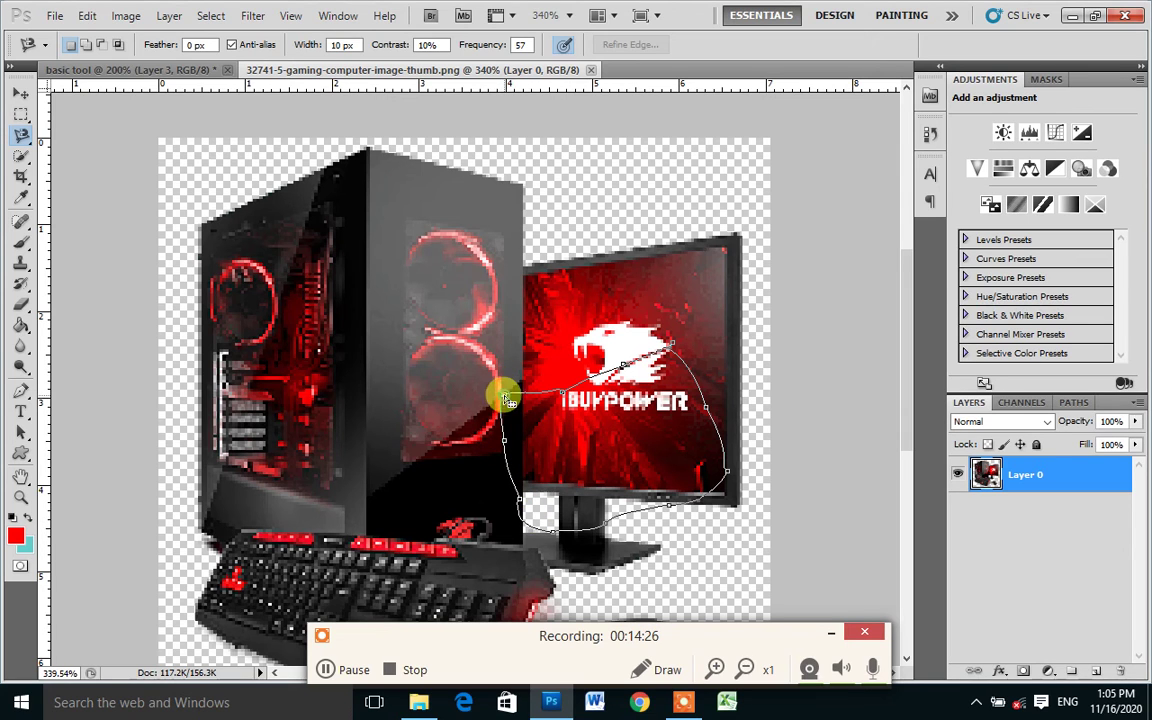
{"action": "left_click", "coordinate": [505, 390]}
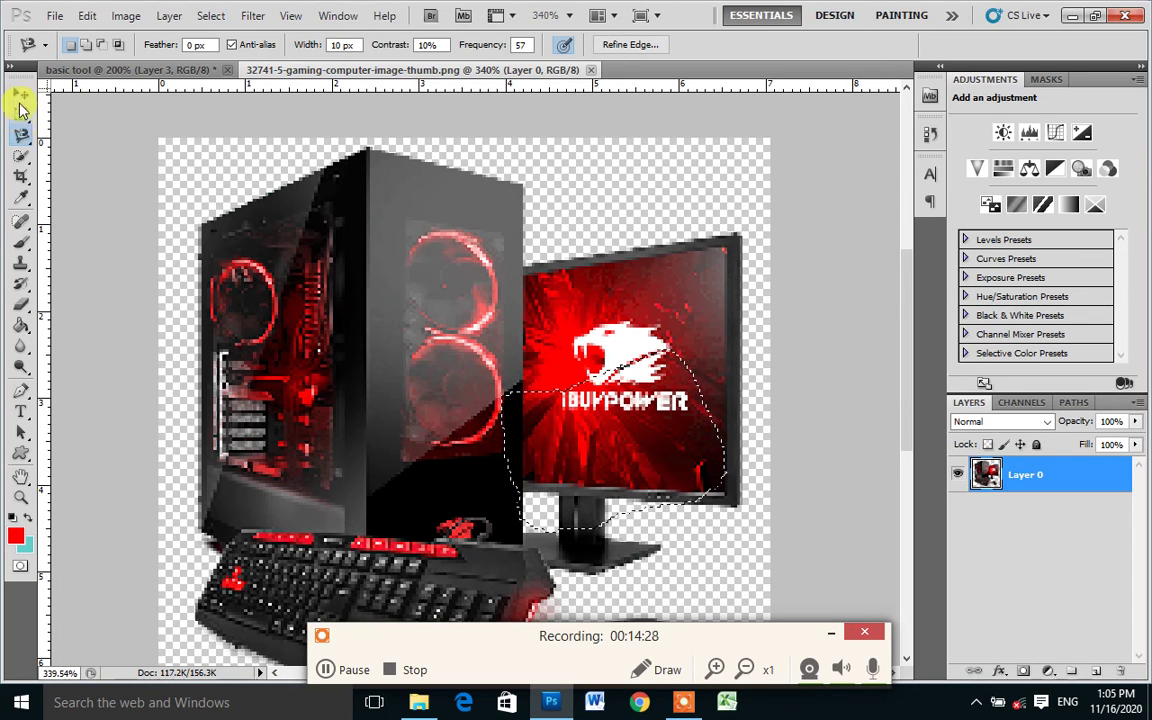
- Drag the IBUYPOWER monitor cutout into the basic tool document as Layer 4, then select Background
{"action": "left_click", "coordinate": [20, 92]}
{"action": "mouse_move", "coordinate": [597, 443]}
{"action": "left_mouse_down"}
{"action": "mouse_move", "coordinate": [320, 150]}
{"action": "mouse_move", "coordinate": [366, 420]}
{"action": "mouse_move", "coordinate": [342, 512]}
{"action": "mouse_move", "coordinate": [514, 496]}
{"action": "left_mouse_up"}
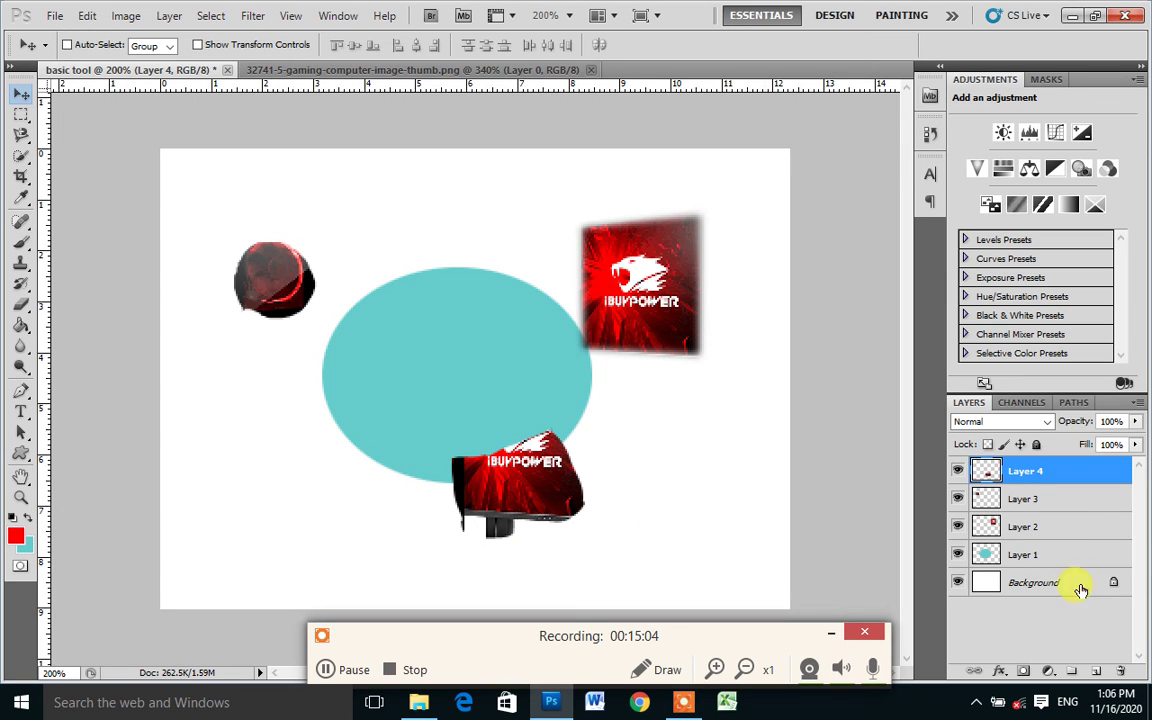
{"action": "left_click", "coordinate": [1048, 583]}
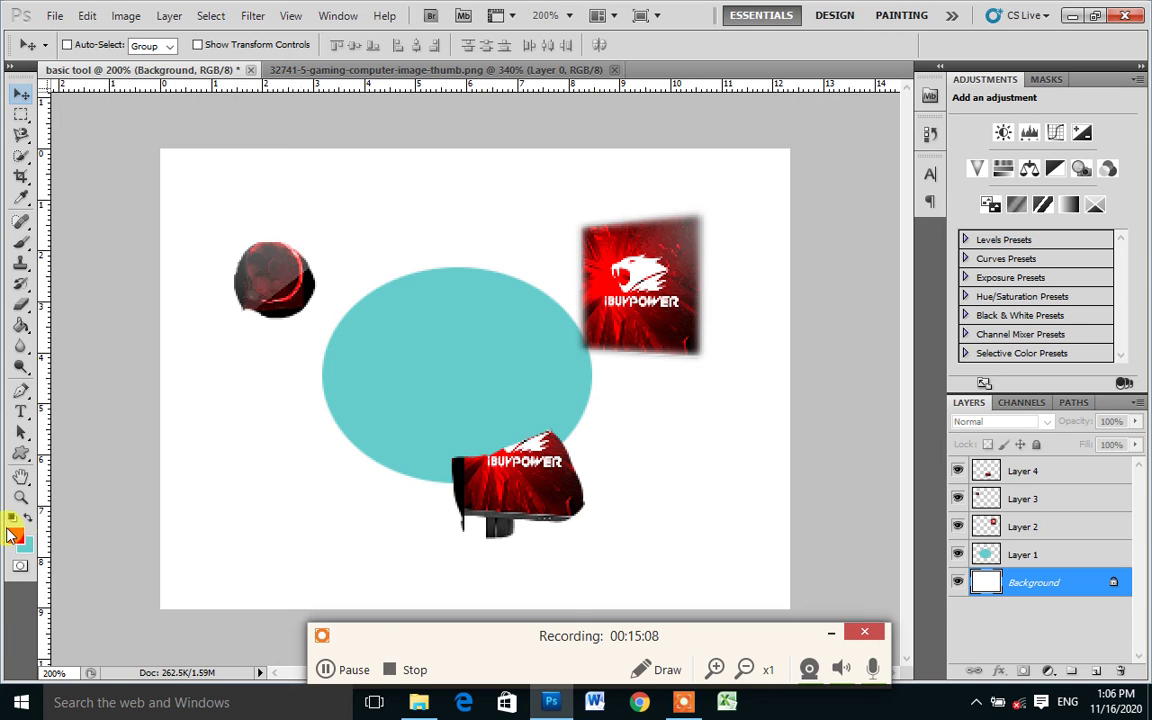
- Fill the Background layer with teal and drag the dark ball on Layer 3 toward the centre
{"action": "key", "text": "alt+BackSpace"}
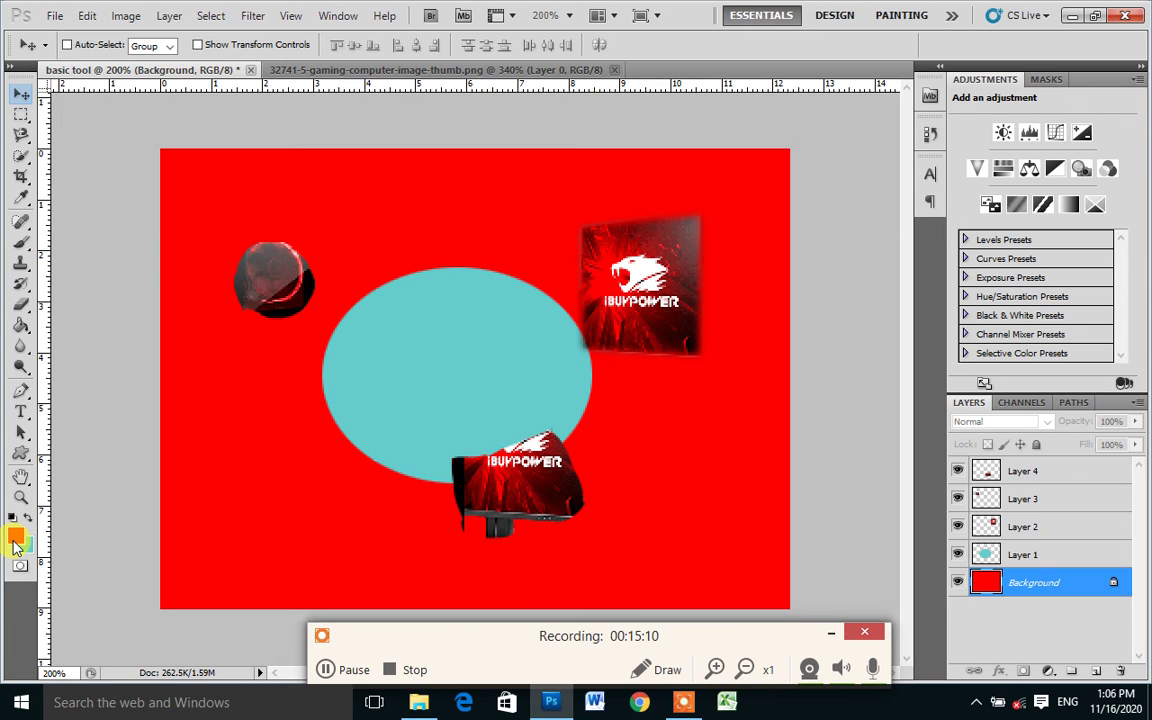
{"action": "key", "text": "ctrl+BackSpace"}
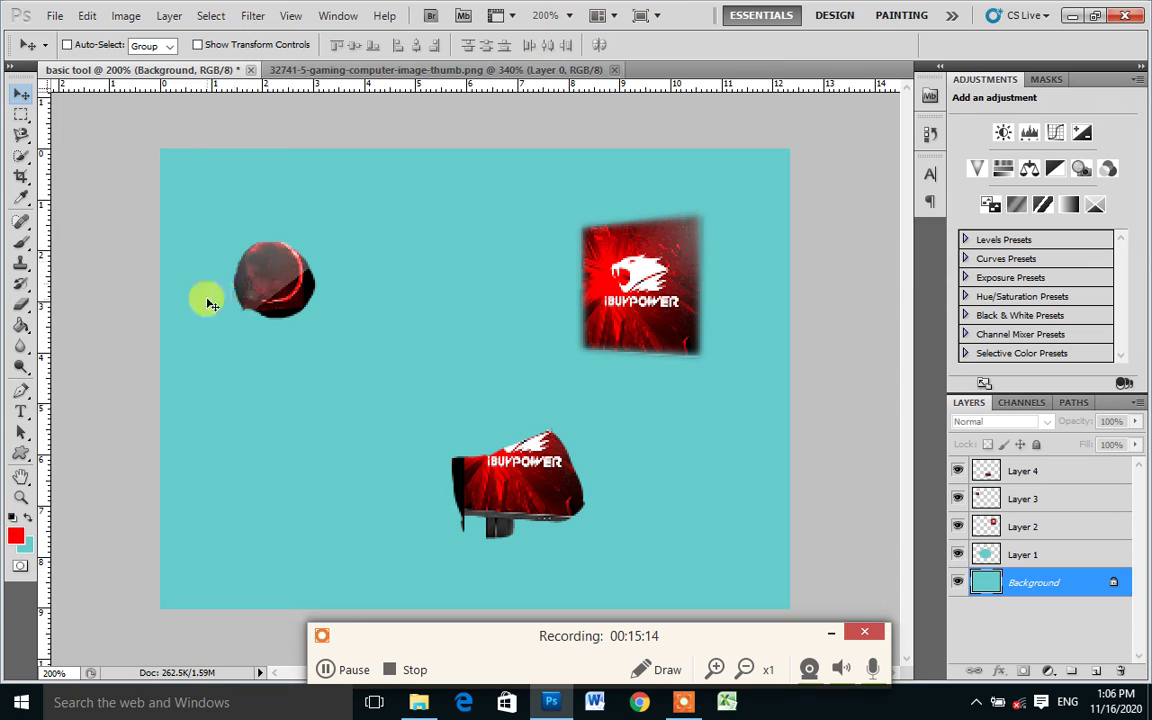
{"action": "right_click", "coordinate": [267, 297]}
{"action": "left_click", "coordinate": [297, 297]}
{"action": "left_click_drag", "start_coordinate": [297, 297], "coordinate": [430, 332]}
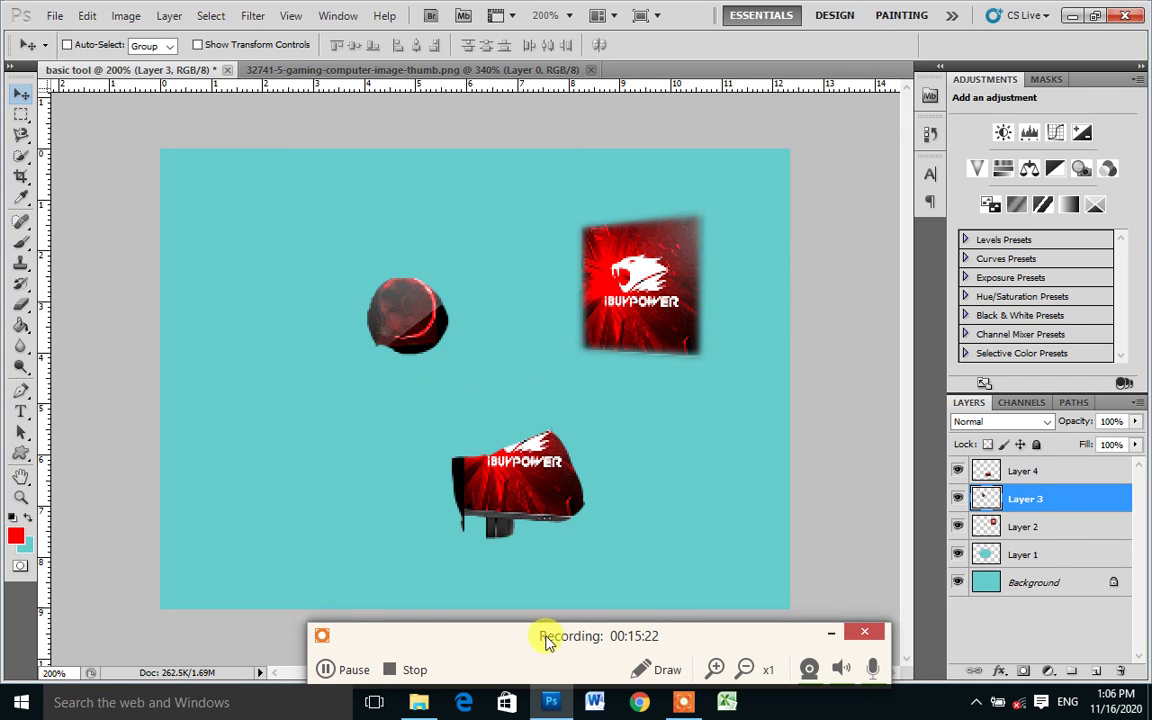
{"action": "left_click_drag", "start_coordinate": [511, 652], "coordinate": [372, 646]}
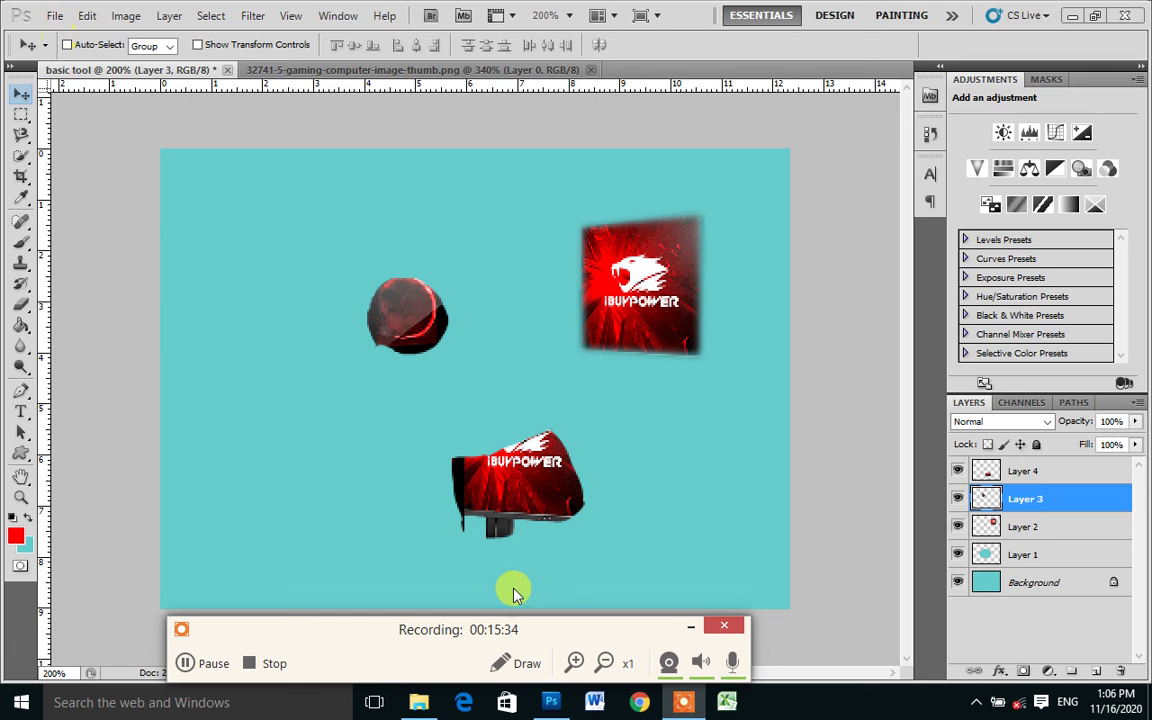
- Save the layered composition to the Desktop as basic tool.psd in Photoshop format
{"action": "left_click", "coordinate": [57, 17]}
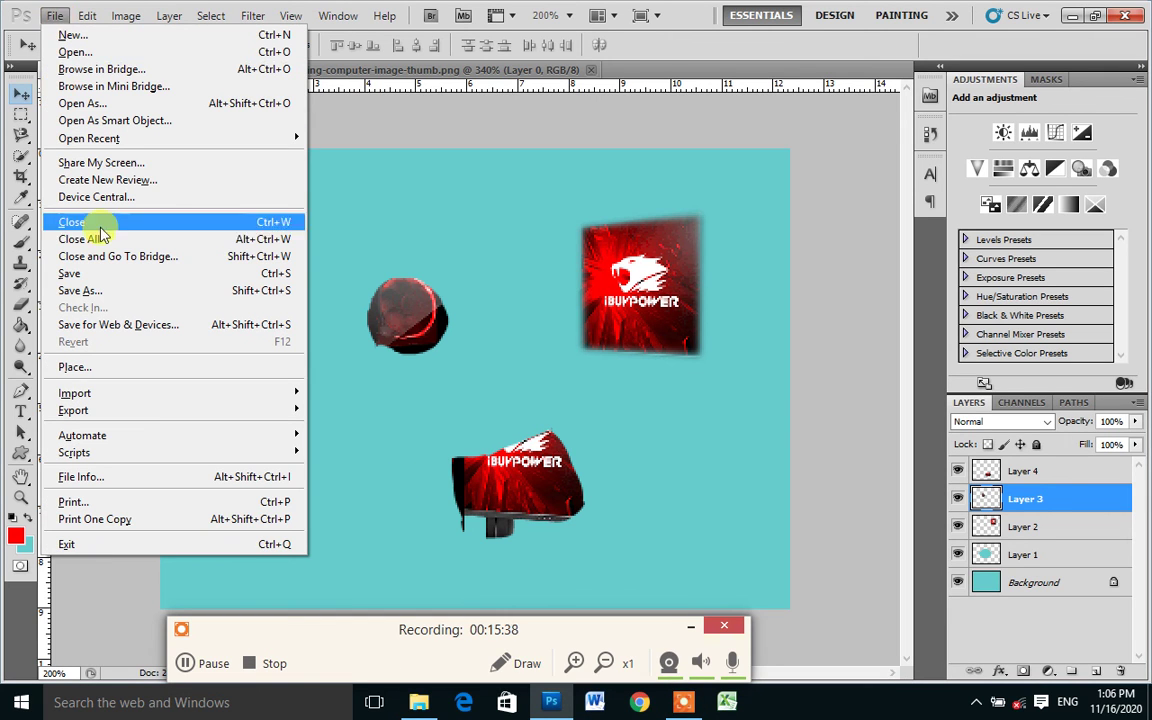
{"action": "left_click", "coordinate": [135, 292]}
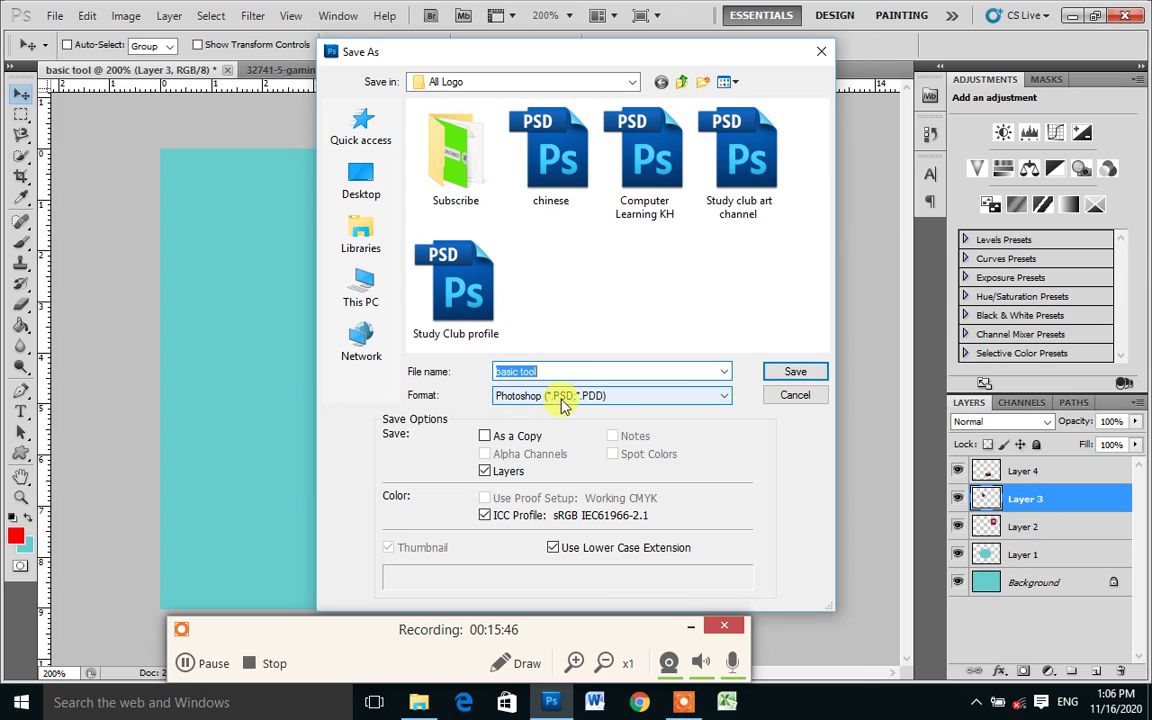
{"action": "left_click", "coordinate": [565, 371]}
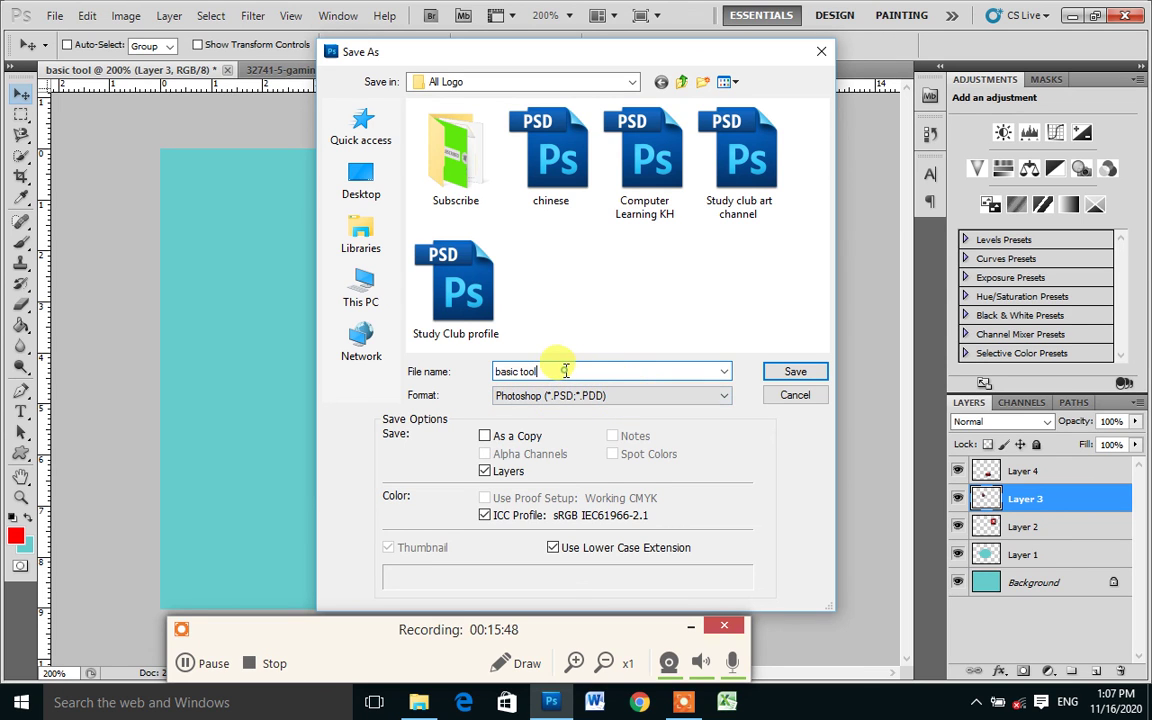
{"action": "left_click", "coordinate": [360, 178]}
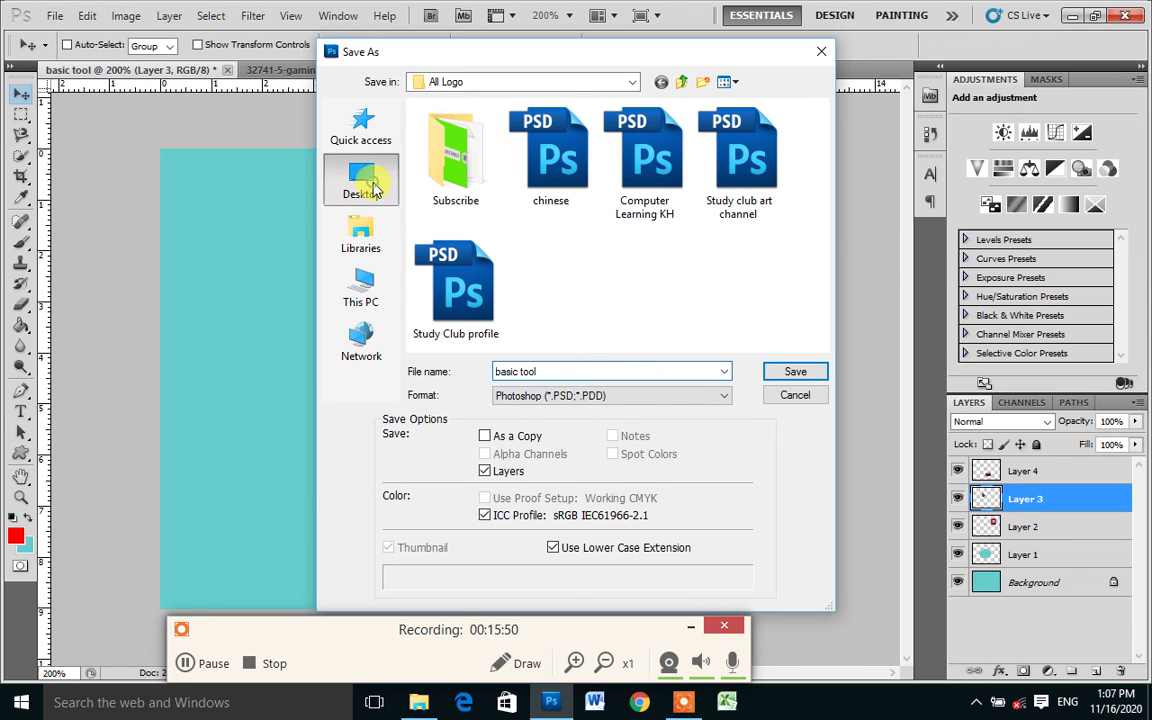
{"action": "left_click", "coordinate": [792, 373]}
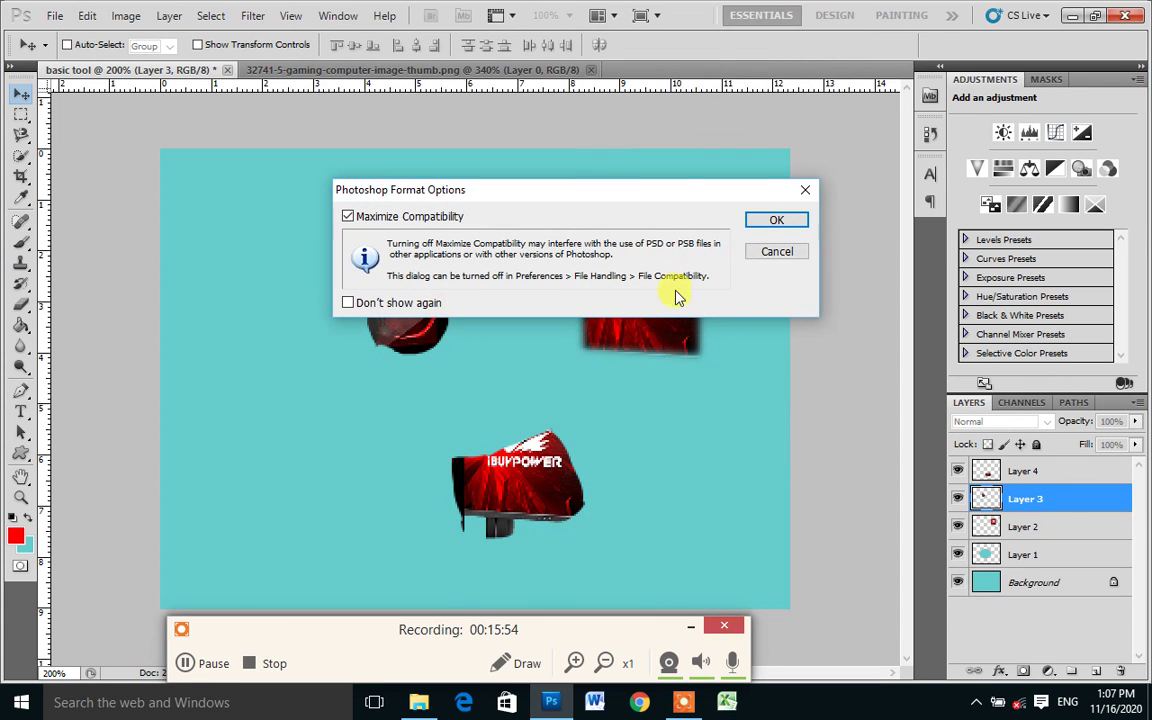
{"action": "left_click", "coordinate": [776, 221]}
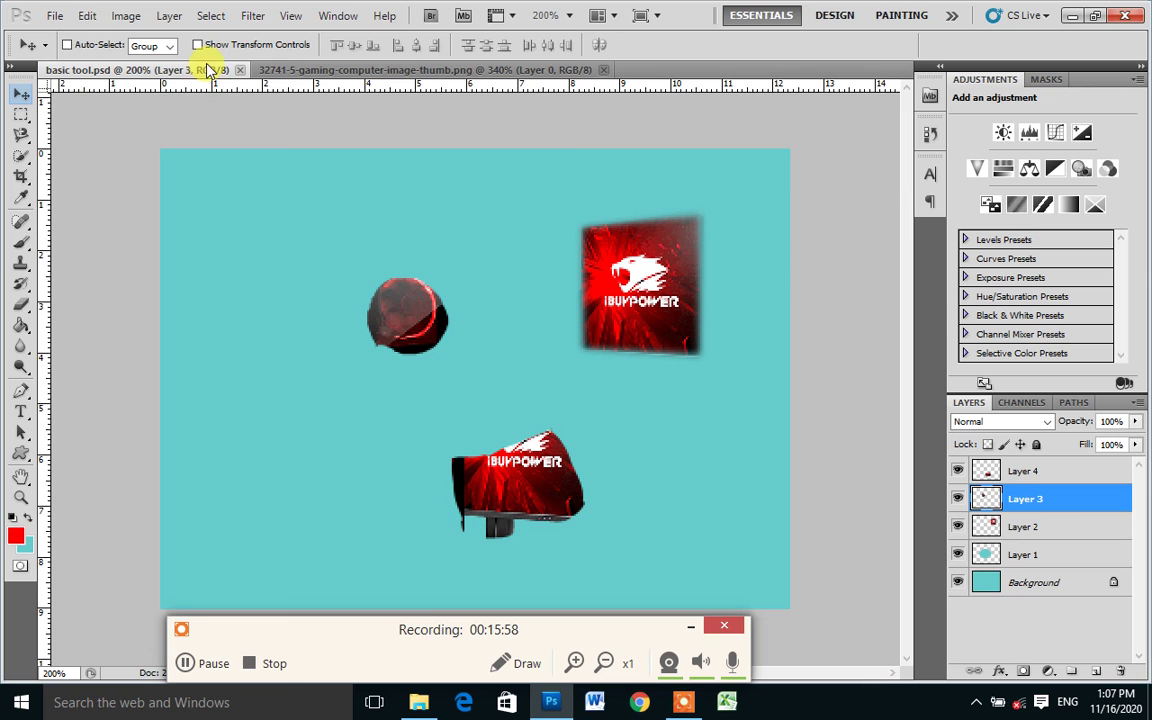
{"action": "left_click", "coordinate": [54, 15]}
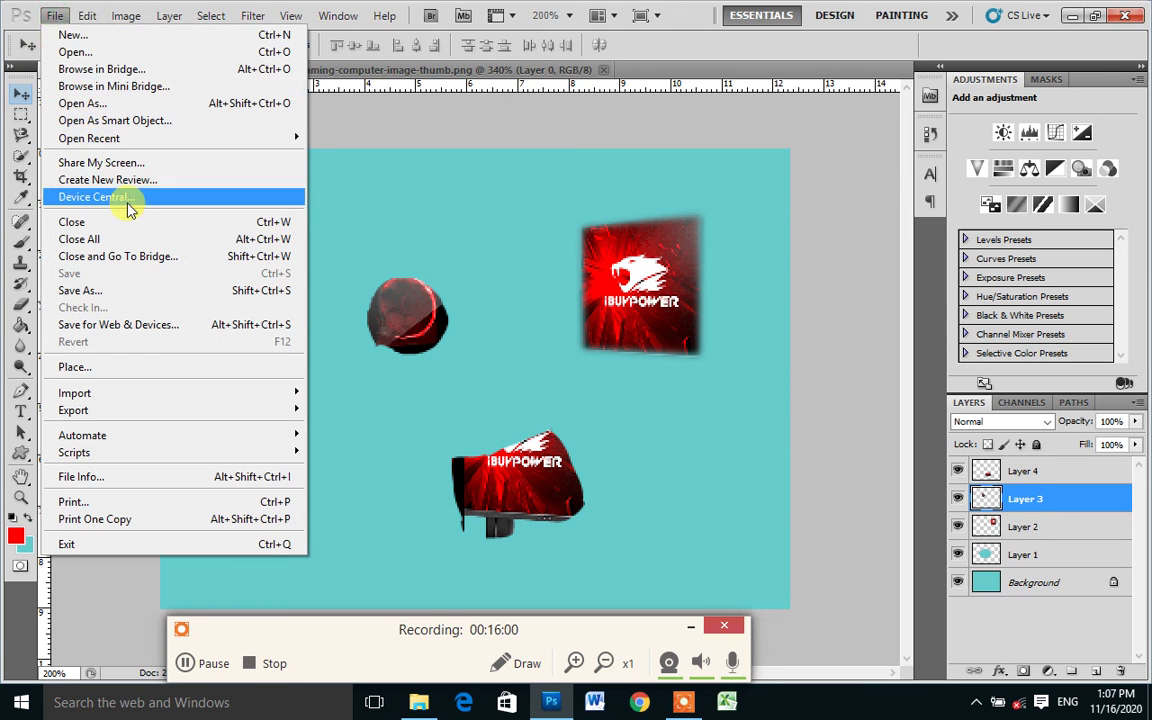
- Save a JPEG copy named basic tool.jpg to the Desktop at Quality 12 (Maximum)
{"action": "left_click", "coordinate": [143, 292]}
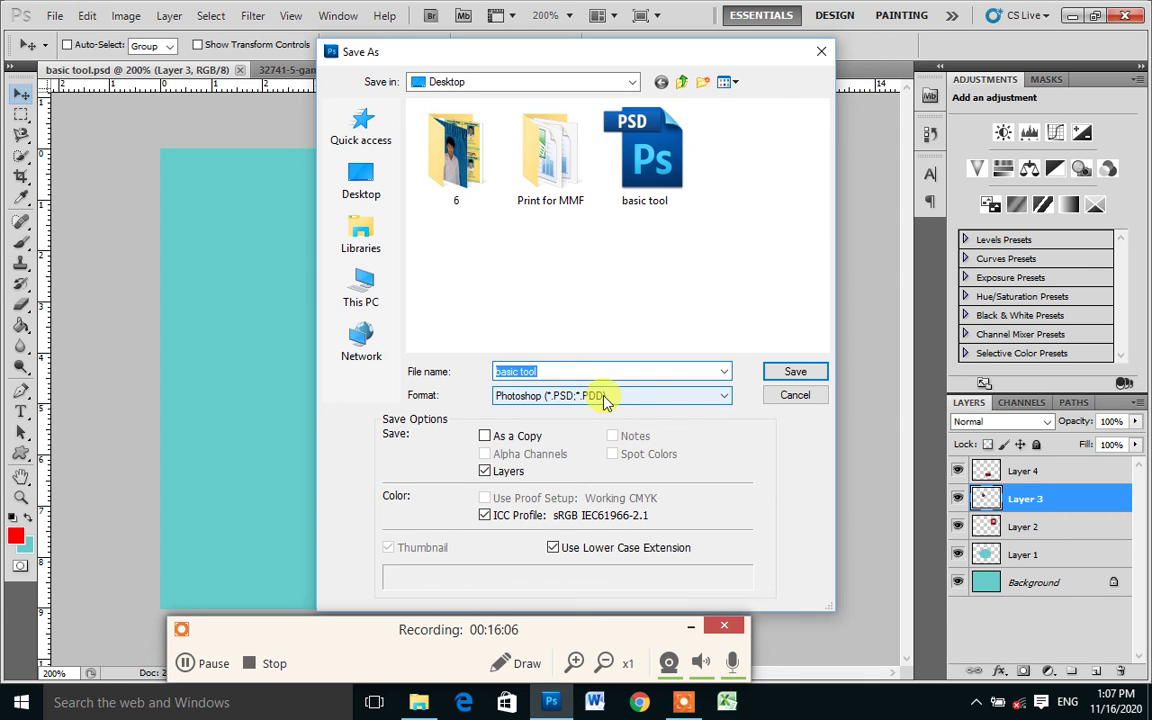
{"action": "left_click", "coordinate": [603, 396]}
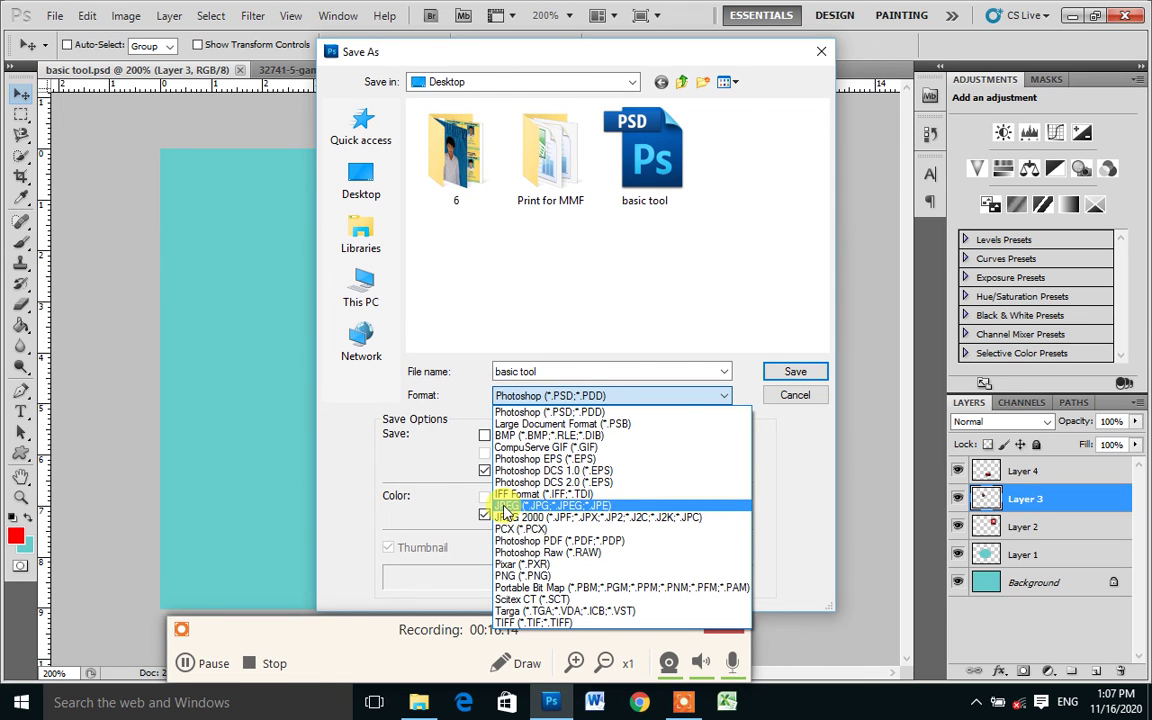
{"action": "left_click", "coordinate": [505, 507]}
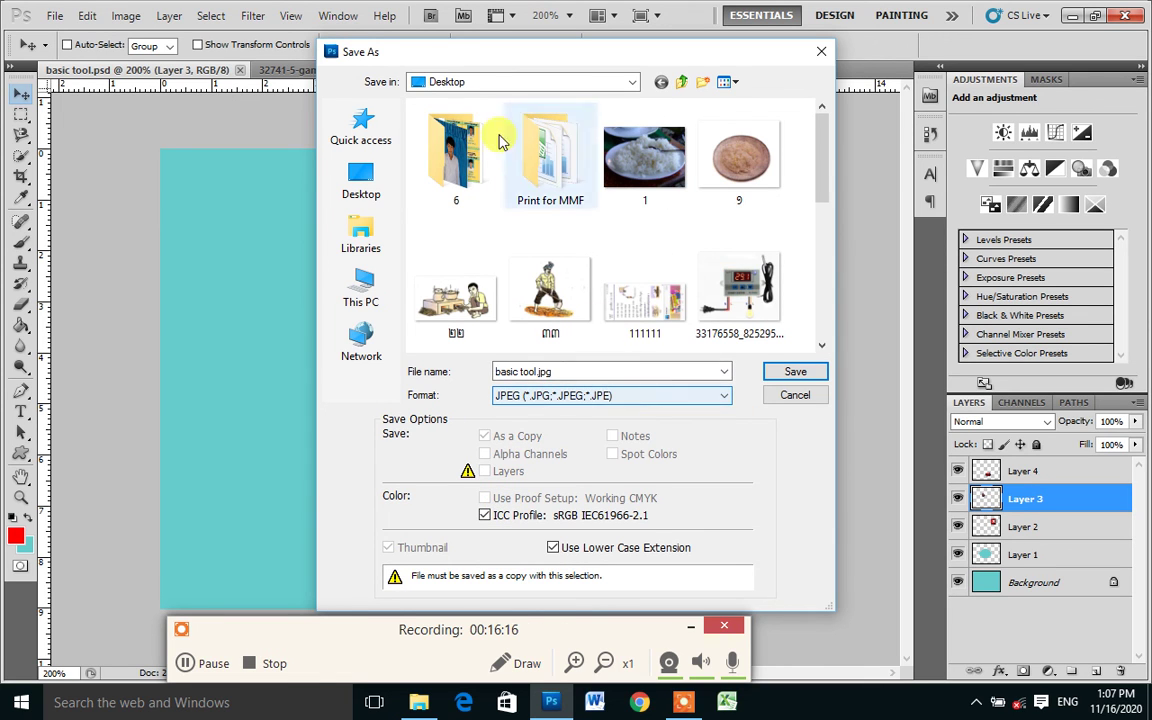
{"action": "left_click", "coordinate": [796, 372]}
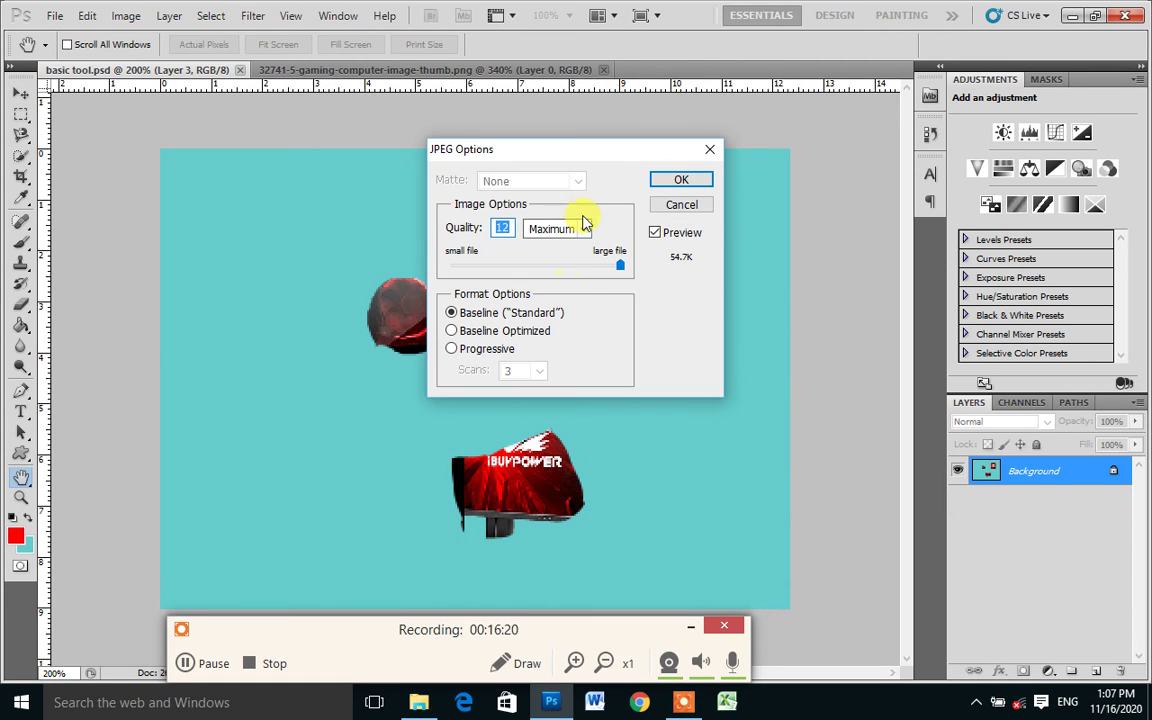
{"action": "left_click", "coordinate": [672, 183]}
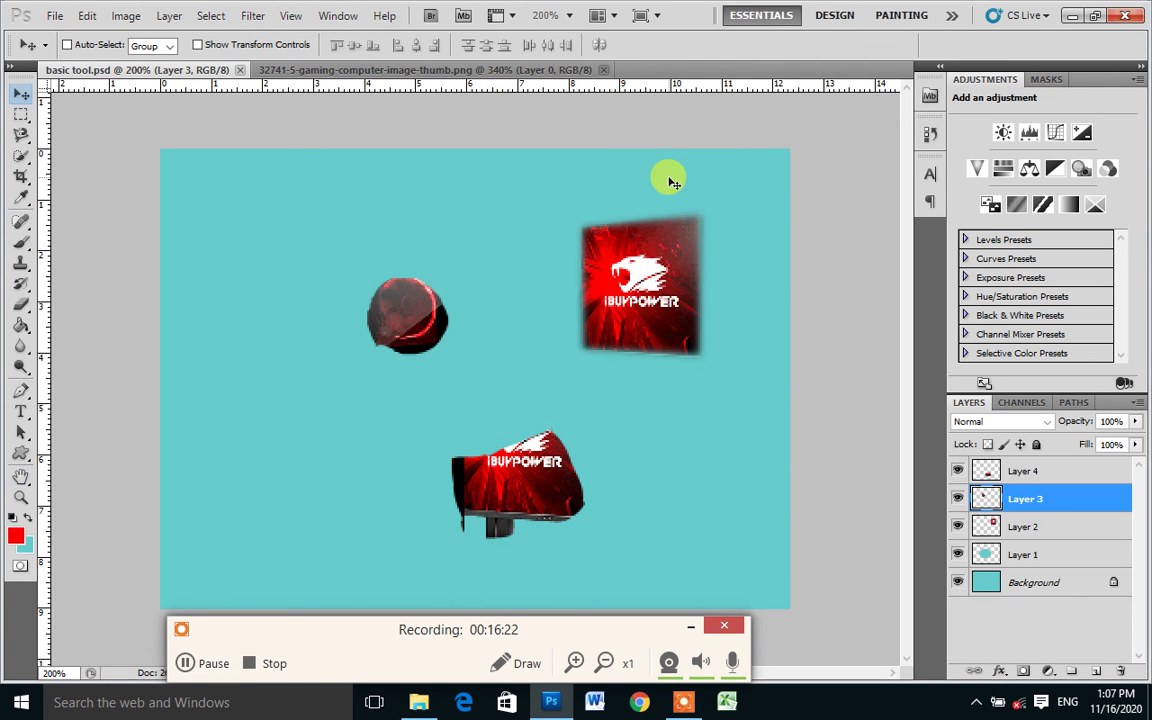
- Minimise Photoshop, refresh the desktop and open basic tool.jpg in Windows Photos
{"action": "left_click", "coordinate": [1070, 16]}
{"action": "right_click", "coordinate": [787, 101]}
{"action": "right_click", "coordinate": [837, 162]}
{"action": "right_click", "coordinate": [863, 218]}
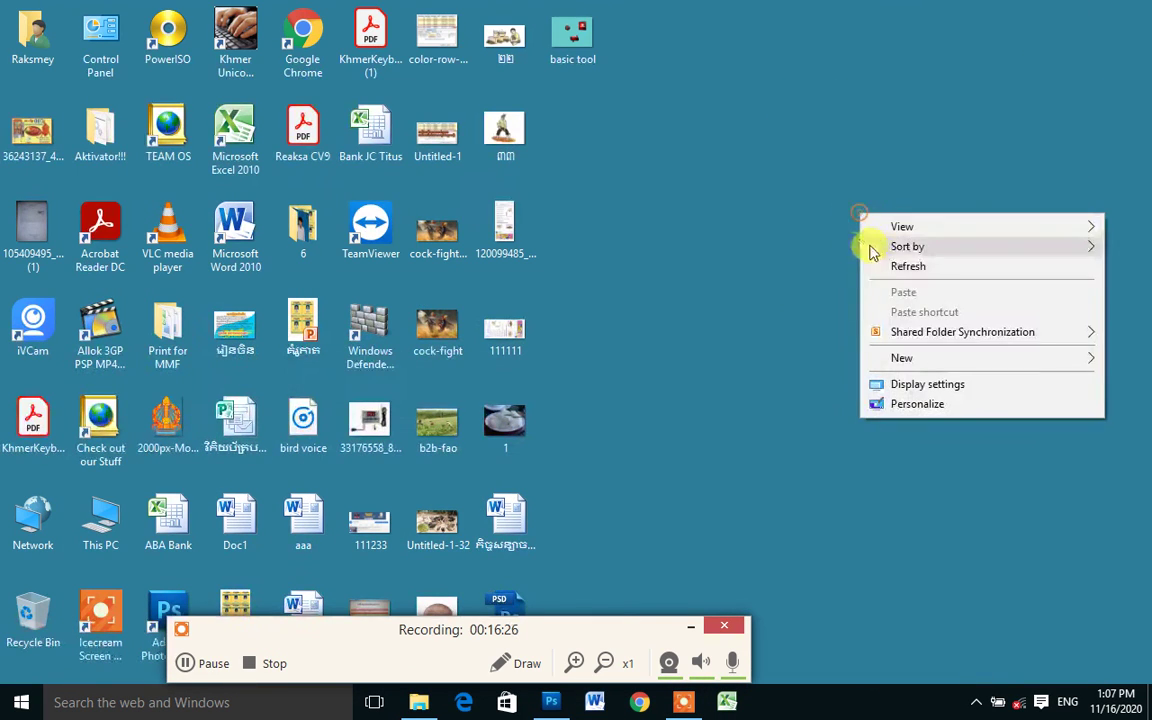
{"action": "left_click", "coordinate": [877, 266]}
{"action": "double_click", "coordinate": [548, 42]}
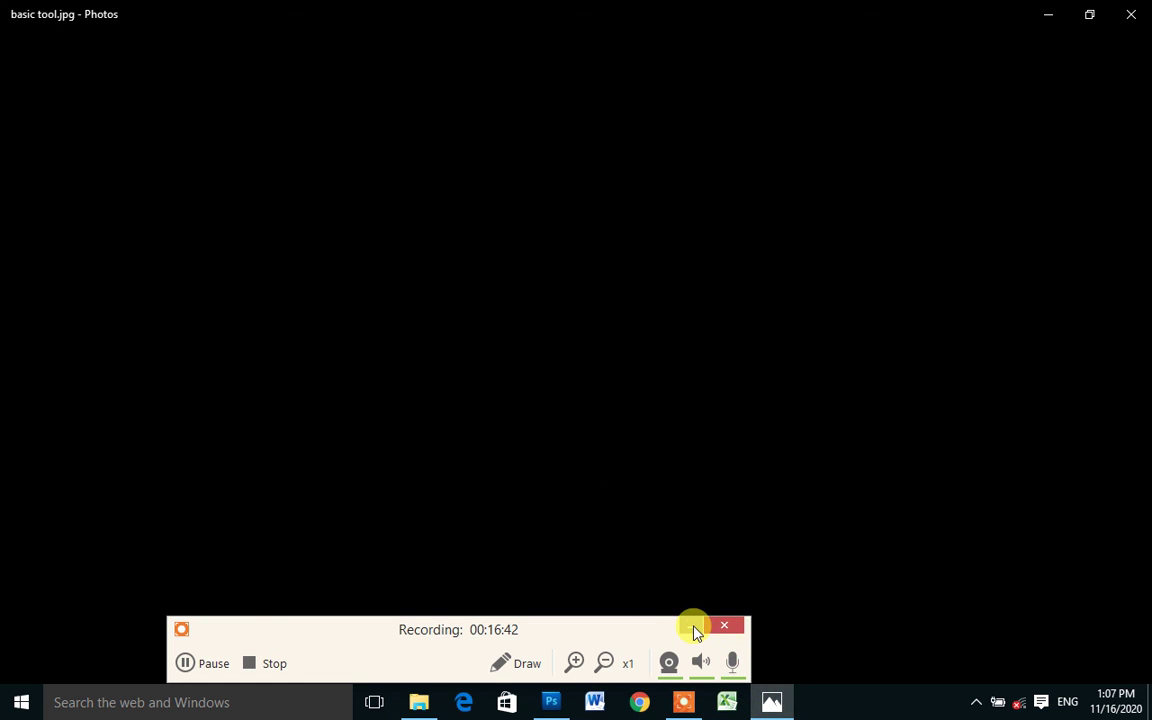
- Zoom in and out to inspect basic tool.jpg, then close the Photos viewer
{"action": "left_click", "coordinate": [772, 704]}
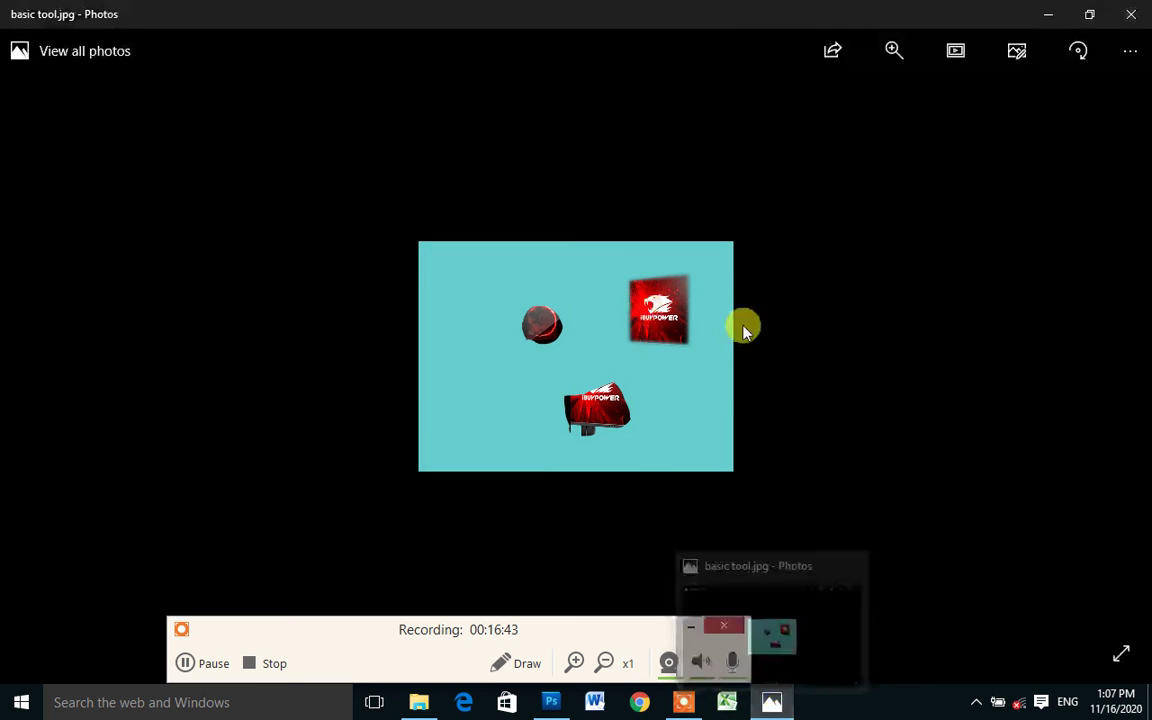
{"action": "scroll", "coordinate": [680, 362], "scroll_direction": "up", "scroll_amount": 2}
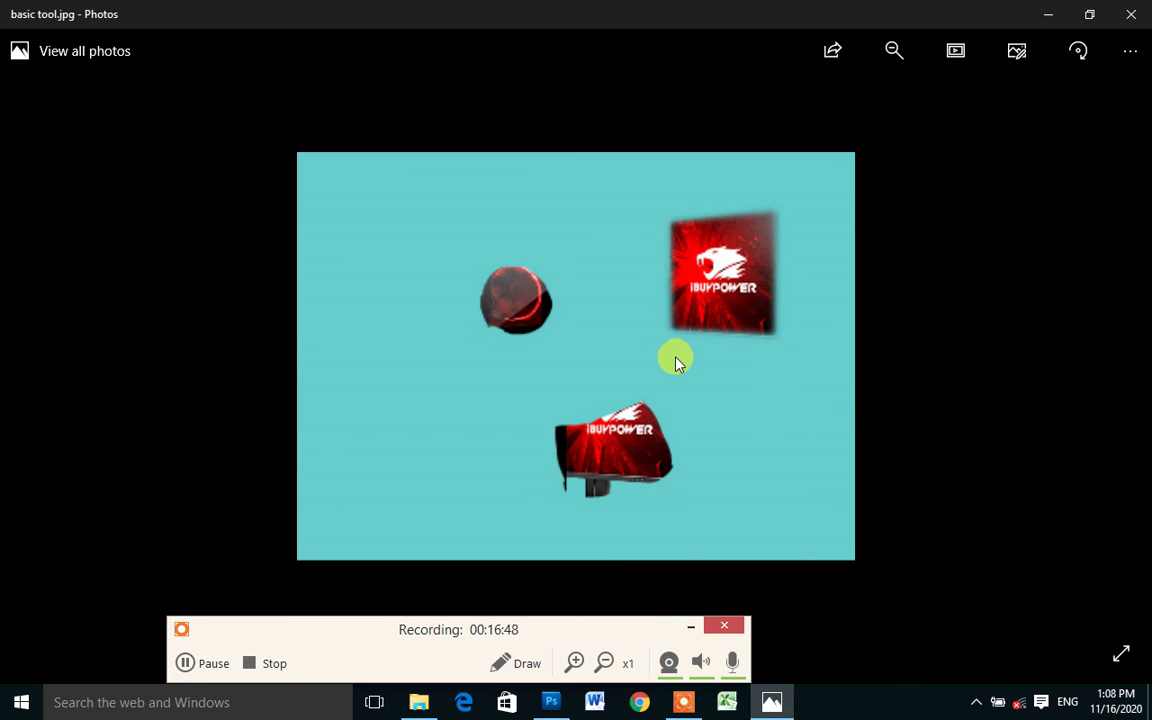
{"action": "scroll", "coordinate": [675, 361], "scroll_direction": "down", "scroll_amount": 2}
{"action": "scroll", "coordinate": [675, 361], "scroll_direction": "up", "scroll_amount": 3}
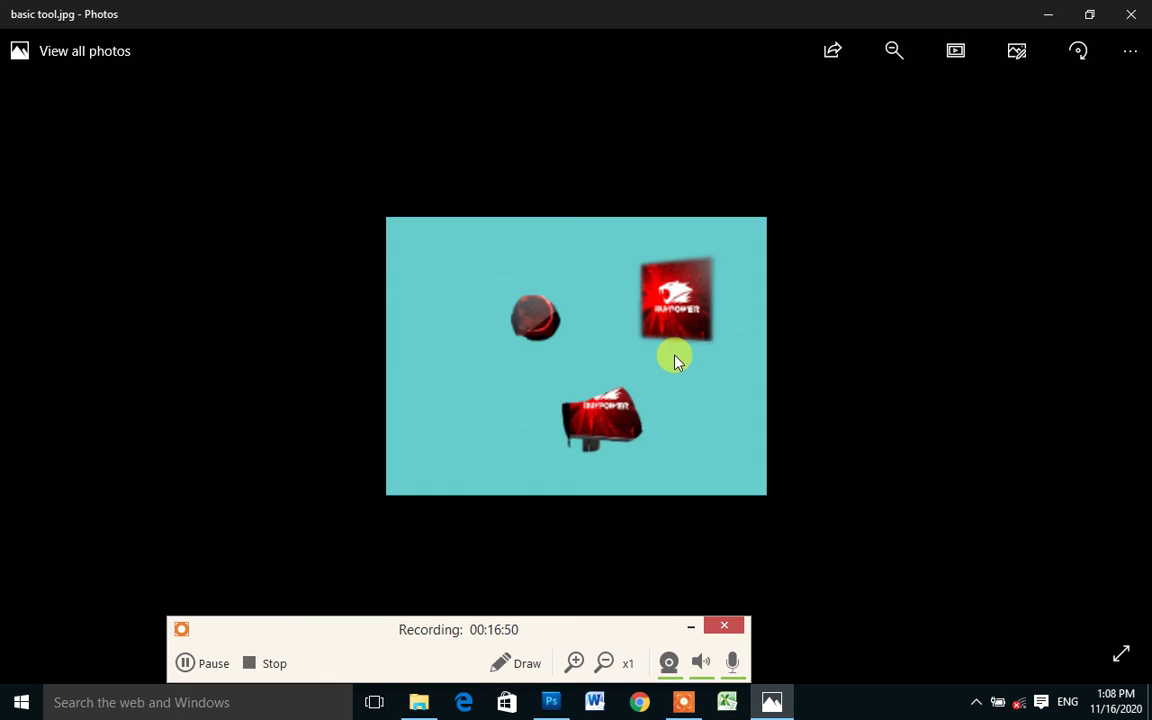
{"action": "scroll", "coordinate": [687, 355], "scroll_direction": "down", "scroll_amount": 2}
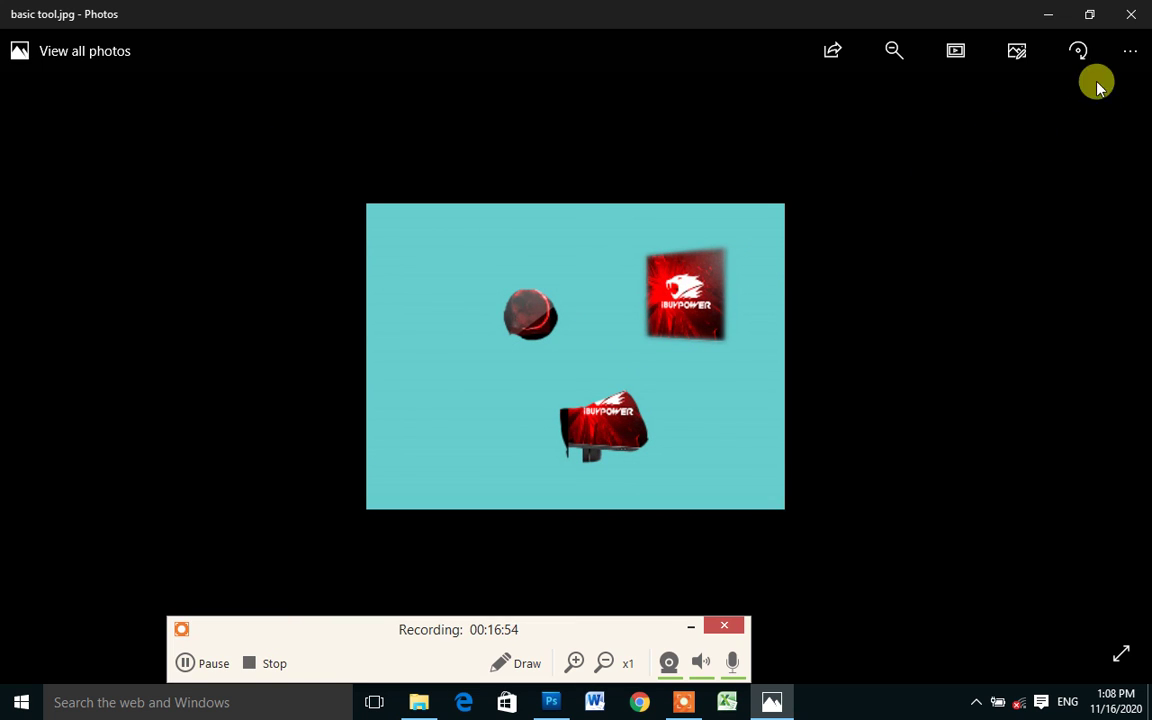
{"action": "left_click", "coordinate": [1127, 18]}
{"action": "left_click_drag", "start_coordinate": [597, 655], "coordinate": [1148, 413]}
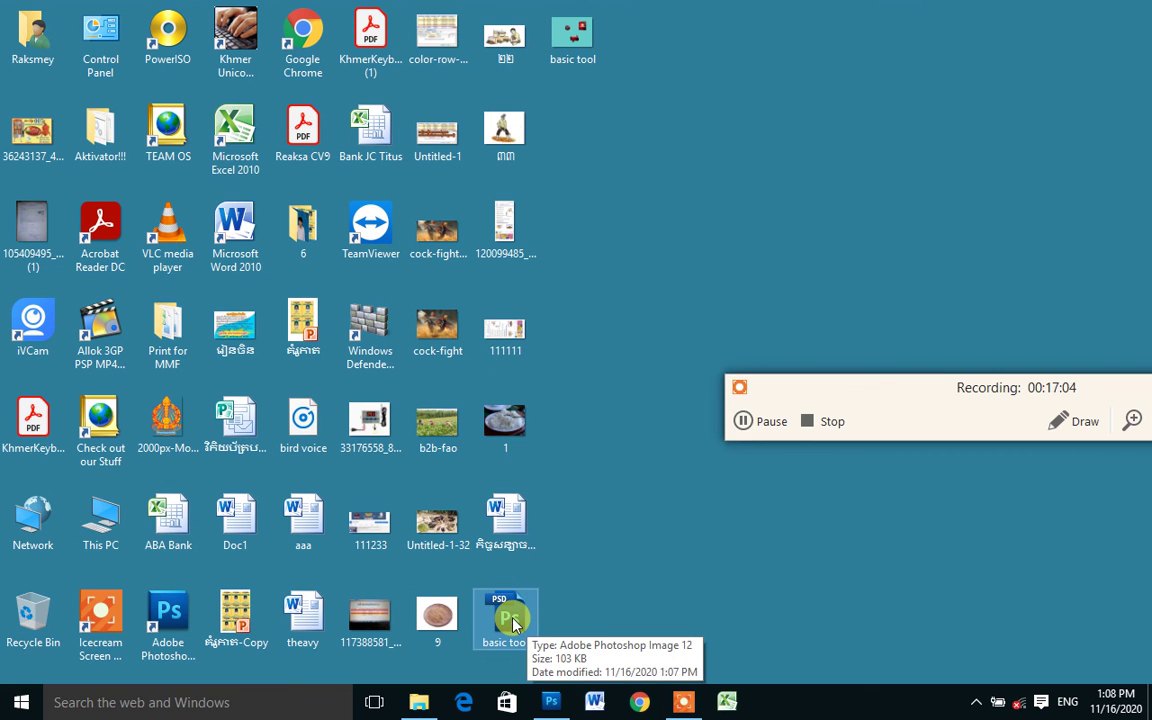
{"action": "mouse_move", "coordinate": [550, 702]}
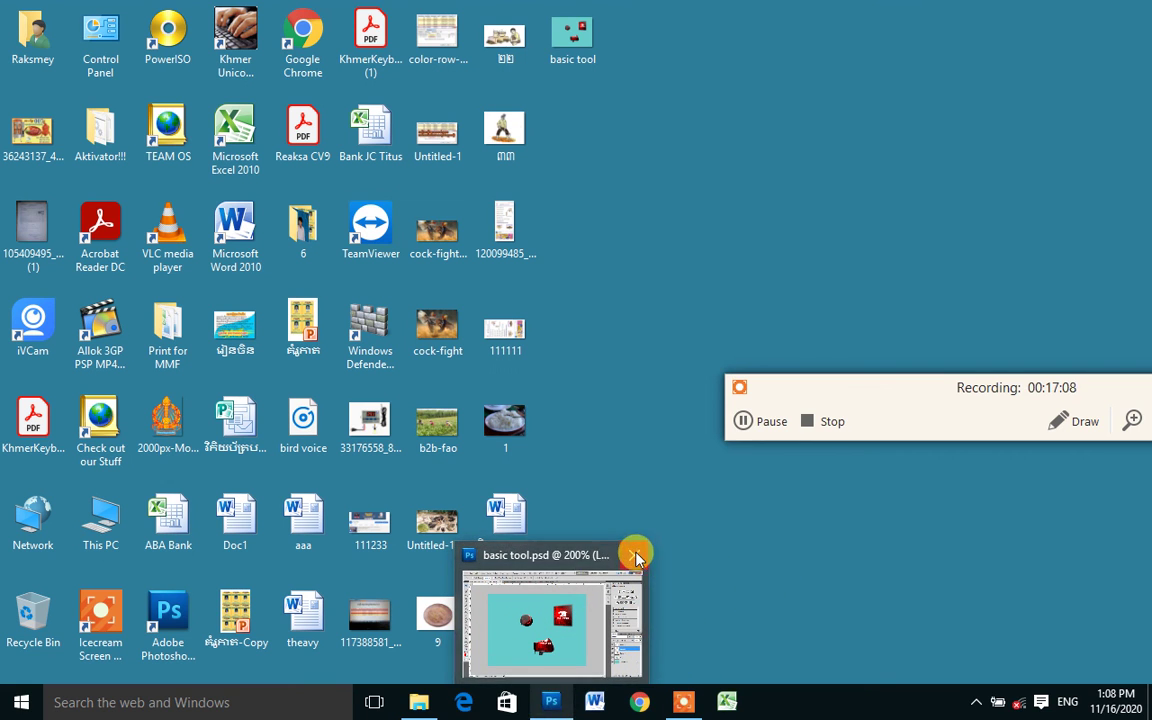
- Close Photoshop's basic tool.psd window and reopen the saved basic tool PSD from the desktop
{"action": "left_click", "coordinate": [637, 557]}
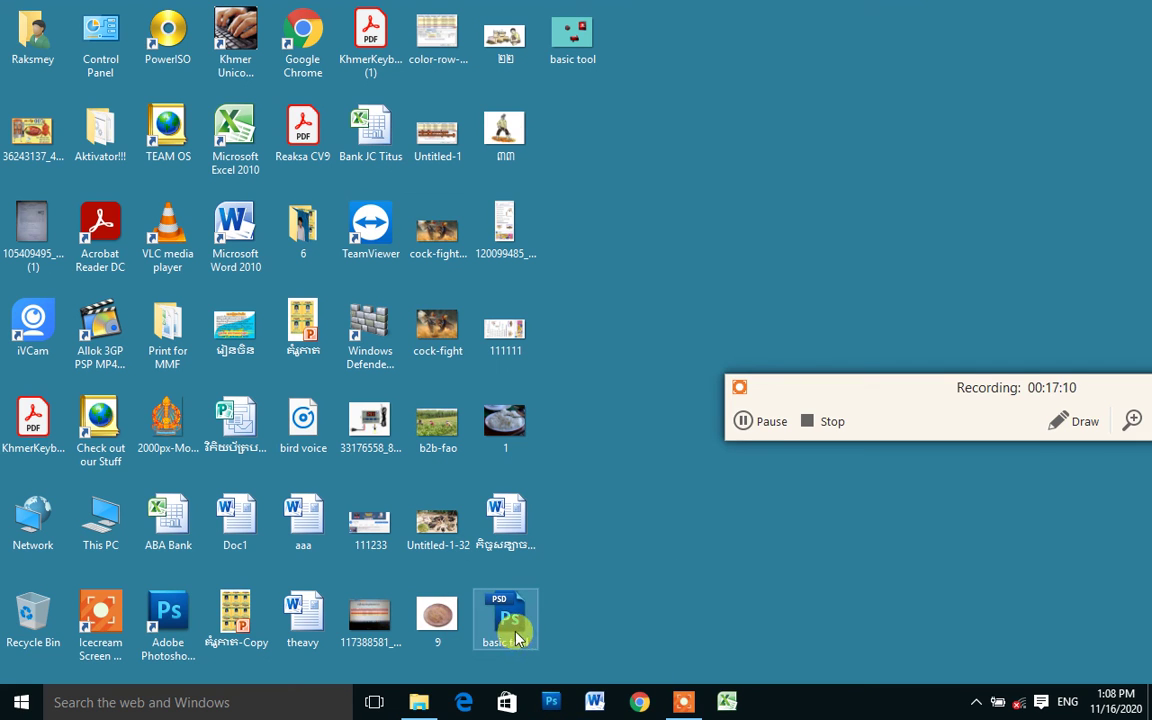
{"action": "left_click", "coordinate": [513, 627]}
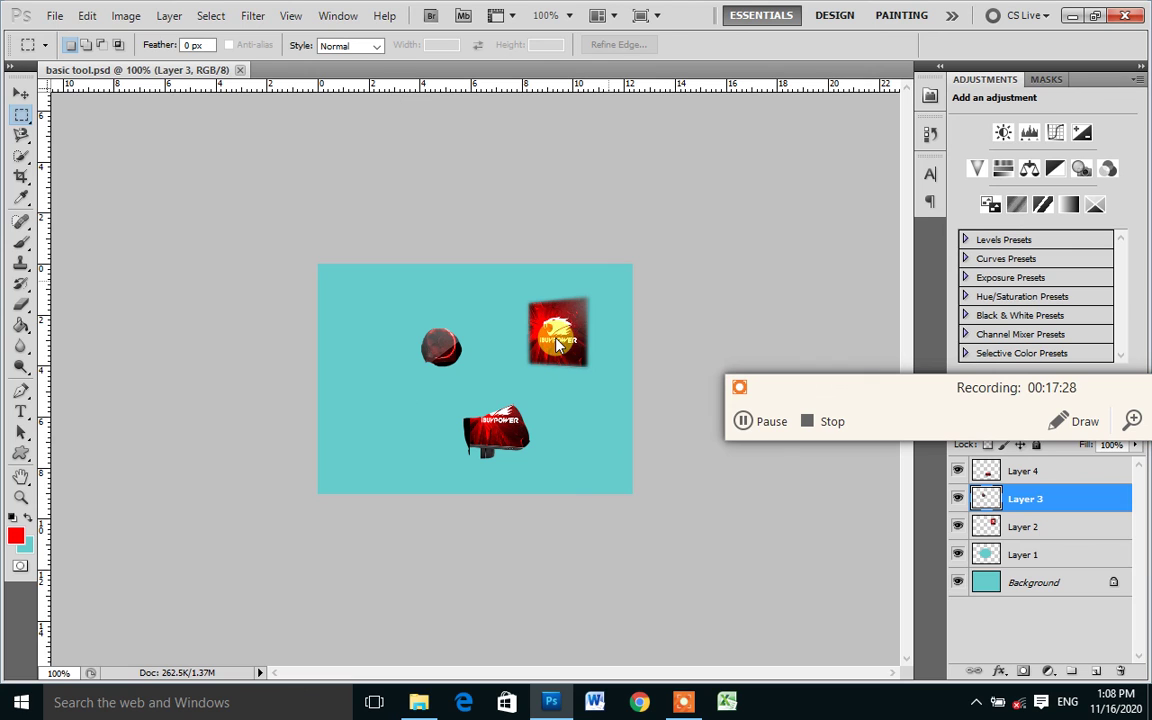
- Move the red logo square on Layer 2 to the lower-left corner
{"action": "right_click", "coordinate": [556, 341]}
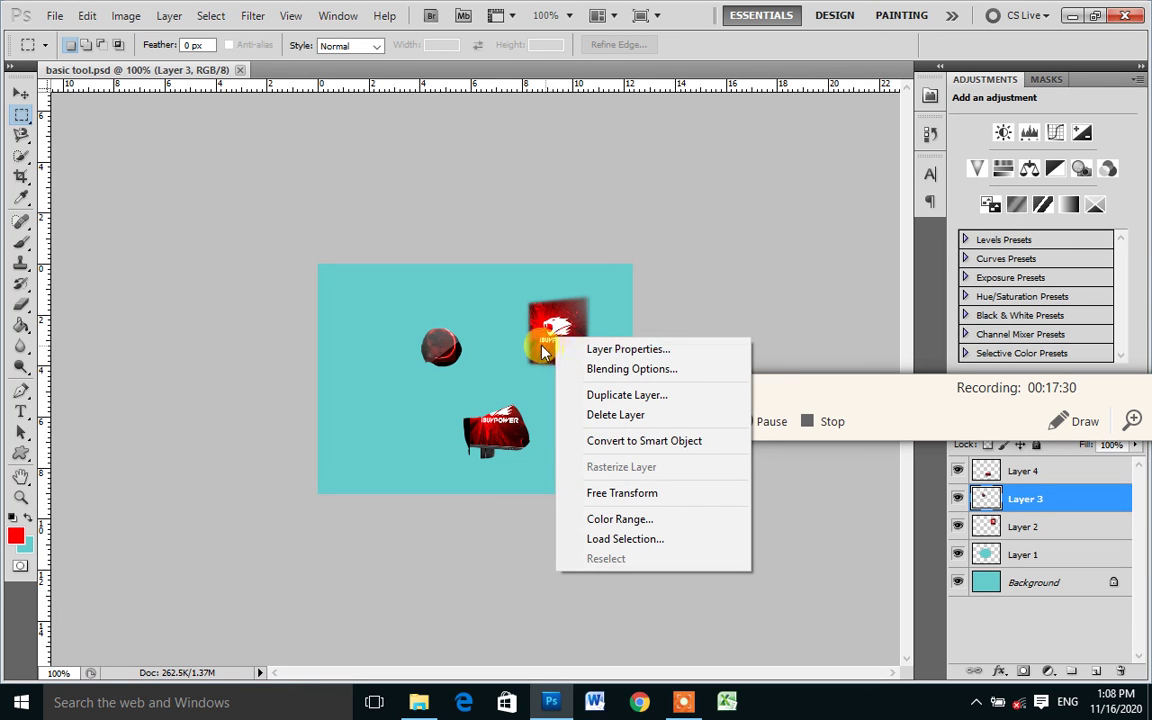
{"action": "left_click", "coordinate": [19, 93]}
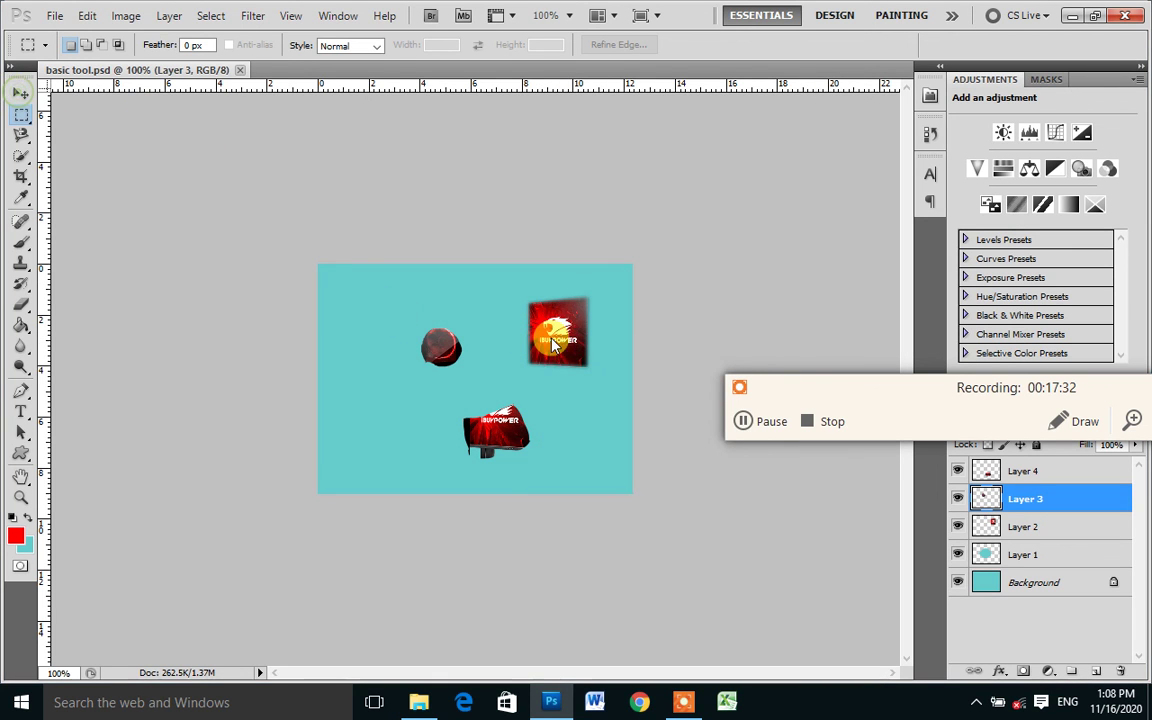
{"action": "left_click", "coordinate": [20, 93]}
{"action": "right_click", "coordinate": [557, 341]}
{"action": "left_click", "coordinate": [597, 345]}
{"action": "mouse_move", "coordinate": [570, 338]}
{"action": "left_mouse_down"}
{"action": "mouse_move", "coordinate": [457, 428]}
{"action": "mouse_move", "coordinate": [382, 465]}
{"action": "left_mouse_up"}
- Shift the IBUYPOWER monitor cutout on Layer 4 left beside the square
{"action": "right_click", "coordinate": [488, 438]}
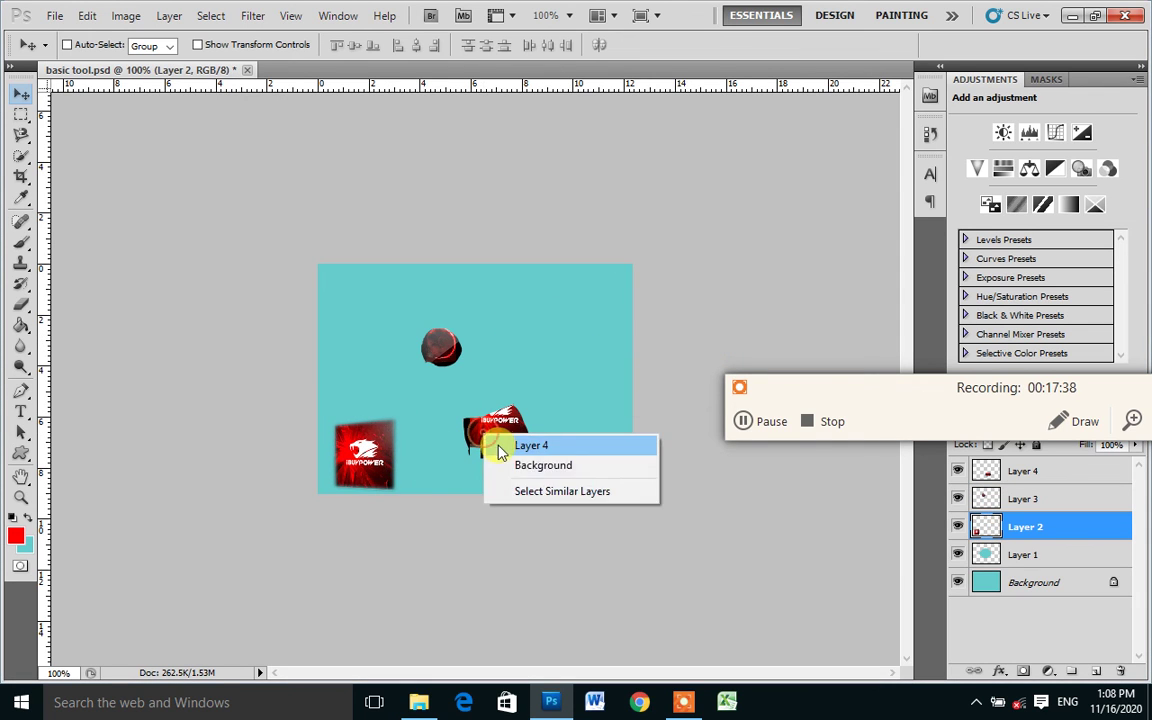
{"action": "left_click", "coordinate": [500, 449]}
{"action": "left_click_drag", "start_coordinate": [488, 450], "coordinate": [449, 487]}
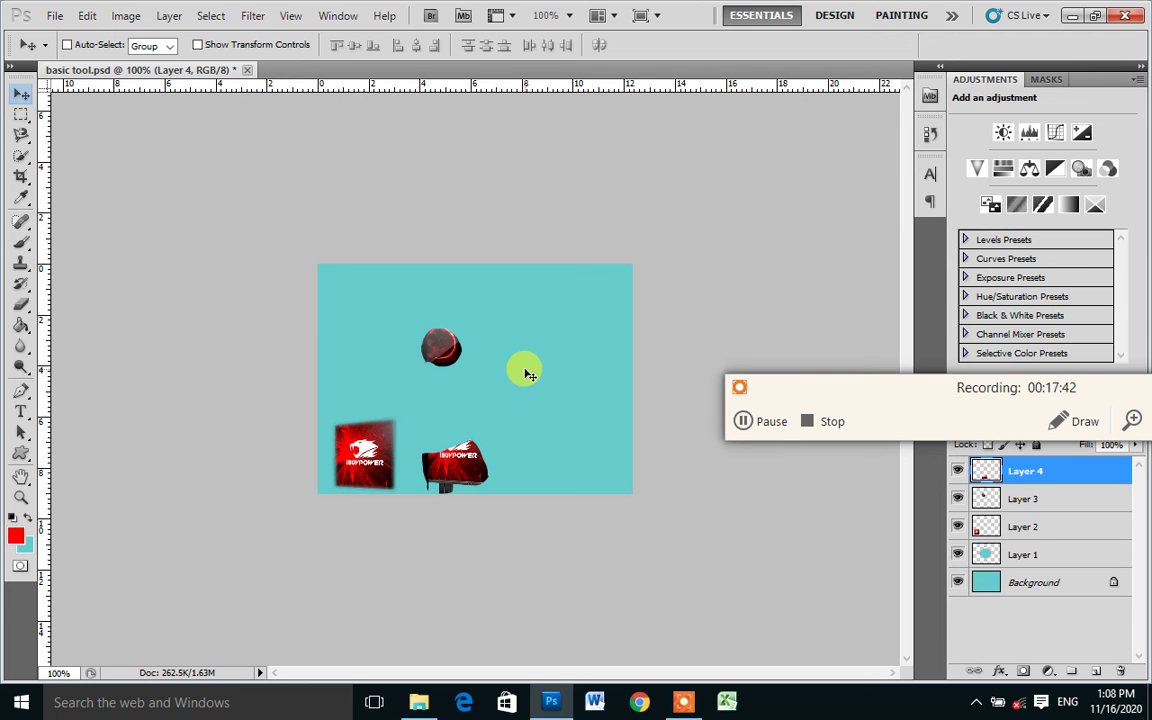
{"action": "mouse_move", "coordinate": [913, 386]}
{"action": "left_mouse_down"}
{"action": "mouse_move", "coordinate": [928, 610]}
{"action": "mouse_move", "coordinate": [920, 665]}
{"action": "left_mouse_up"}
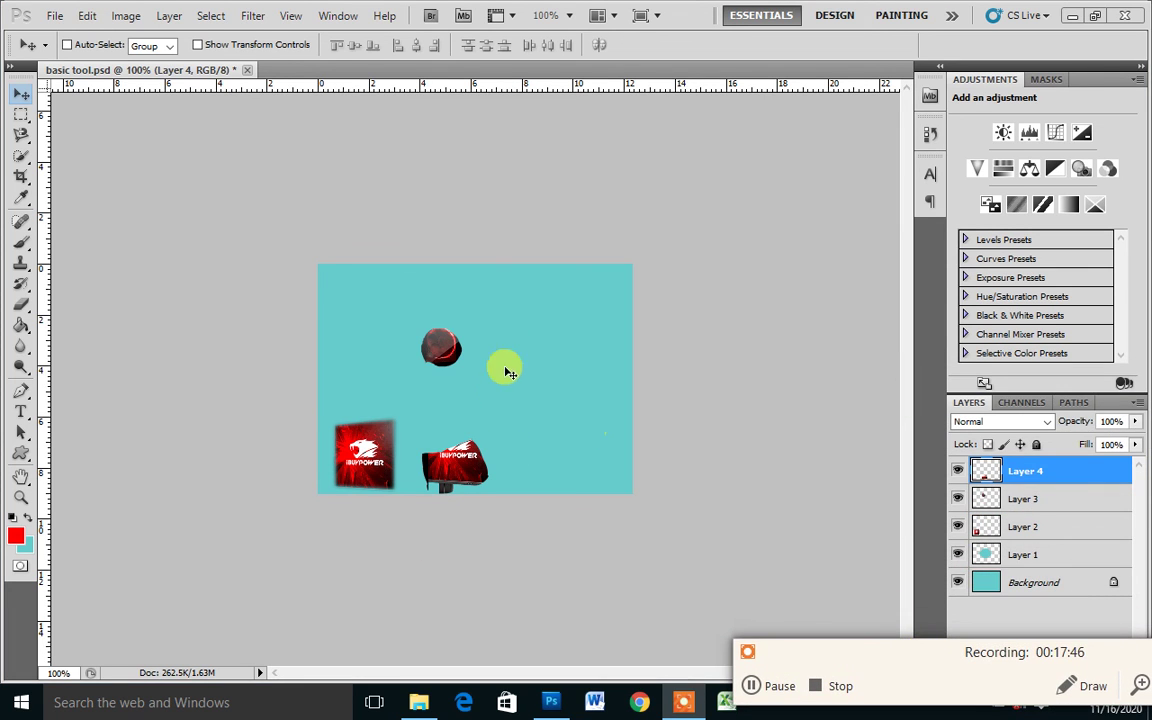